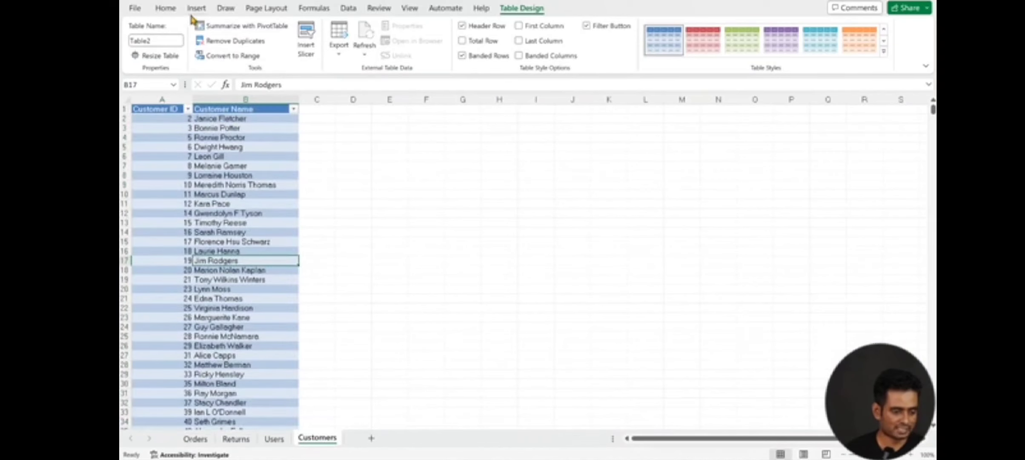
# Step: Rename the table on the Customers sheet to Customer
pyautogui.click(167, 39)
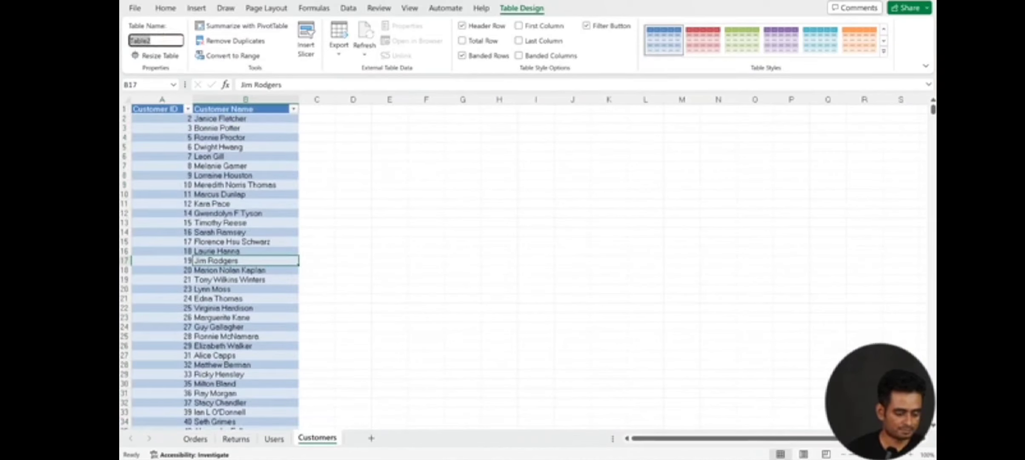
pyautogui.write('Customer')
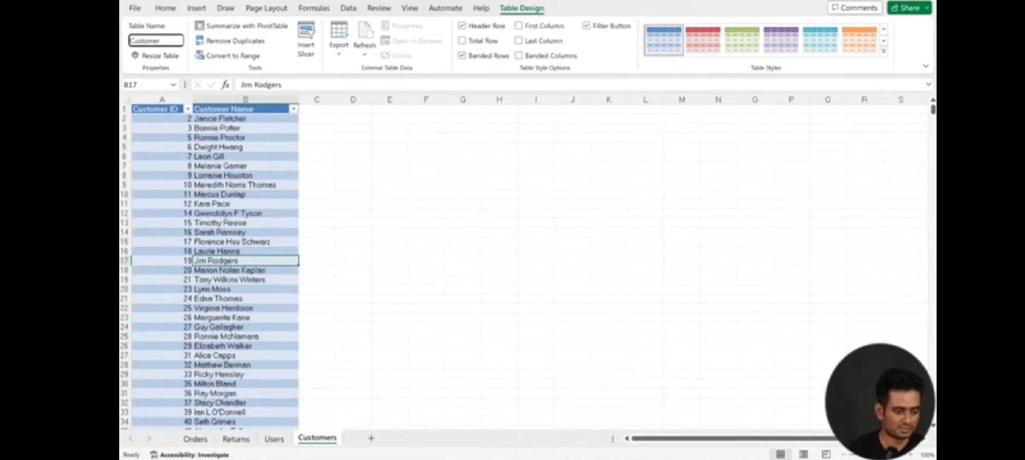
pyautogui.press('Return')
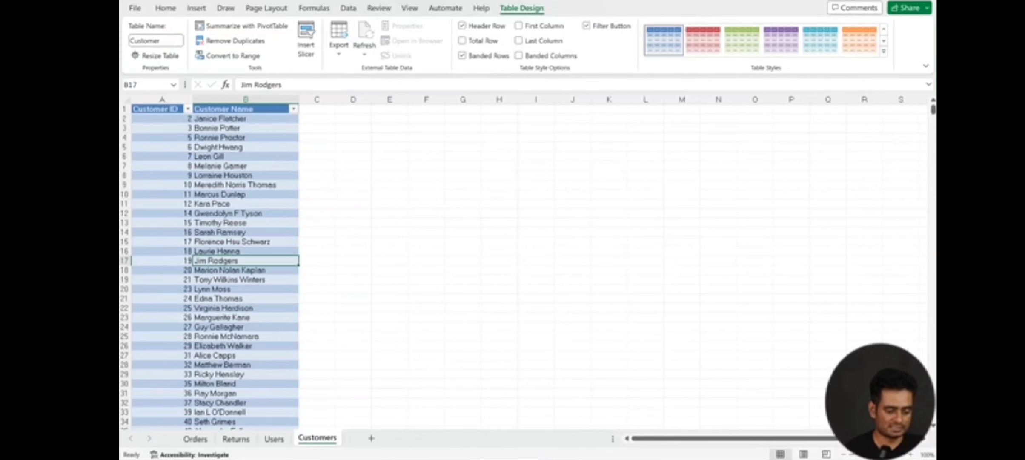
# Step: Create a PivotTable on a new worksheet from the Order table on the Orders sheet
pyautogui.click(196, 439)
pyautogui.click(501, 218)
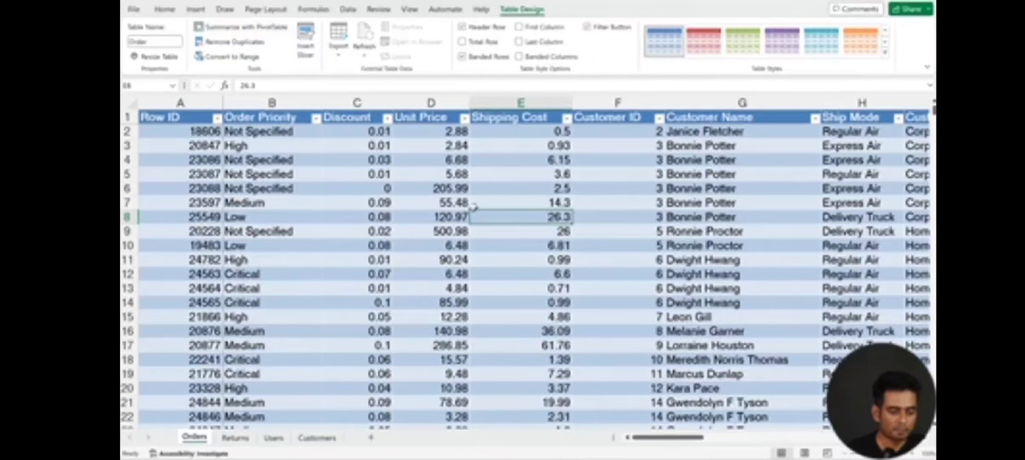
pyautogui.click(187, 11)
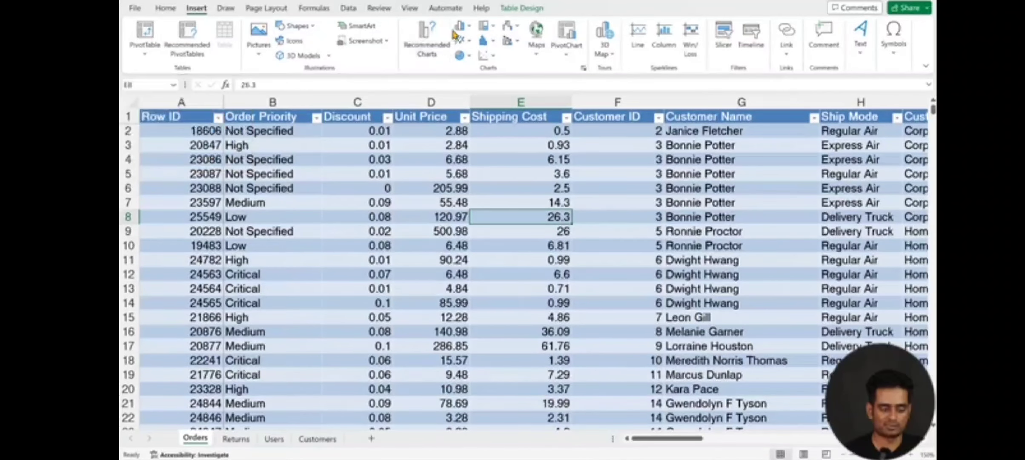
pyautogui.click(527, 198)
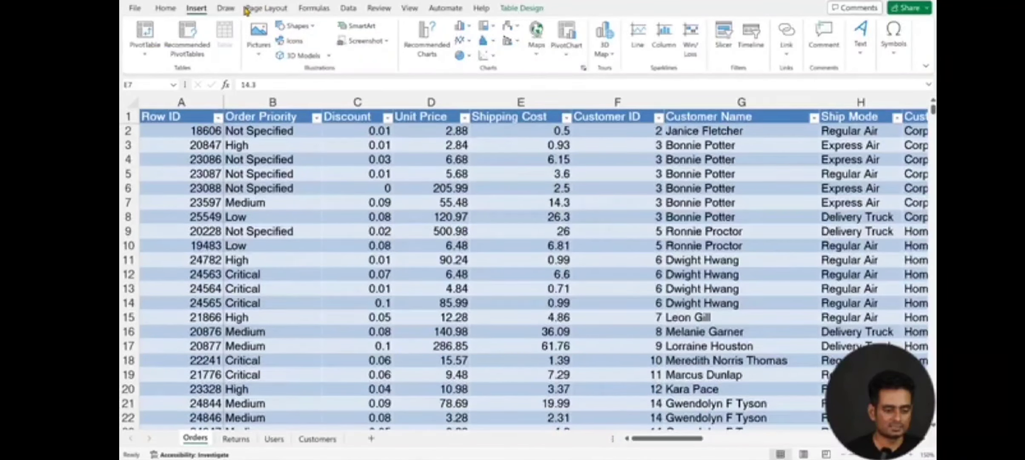
pyautogui.click(145, 34)
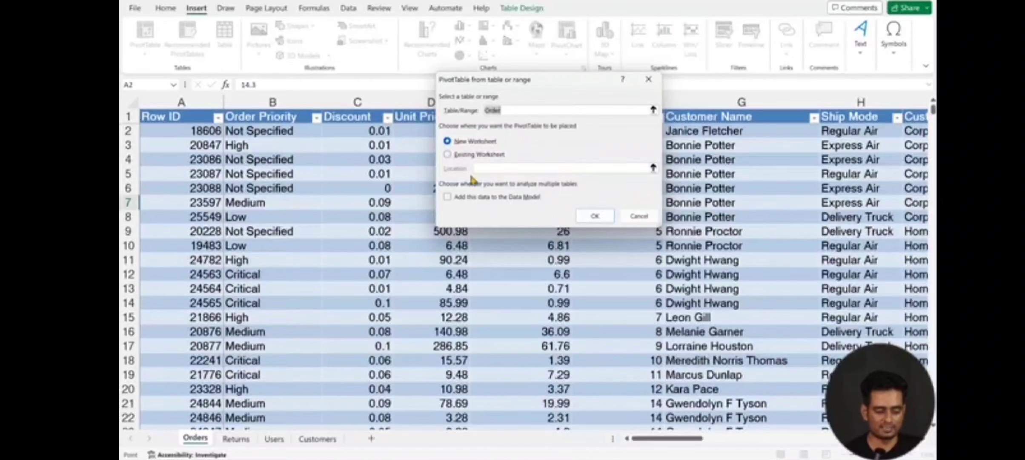
pyautogui.click(588, 219)
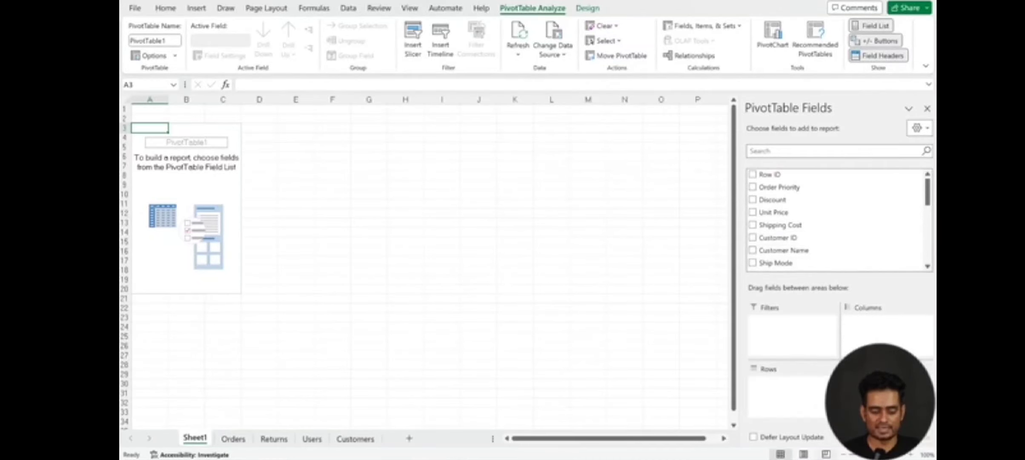
# Step: Add the Customer Name field to the PivotTable rows
pyautogui.click(910, 455)
pyautogui.click(910, 454)
pyautogui.click(910, 455)
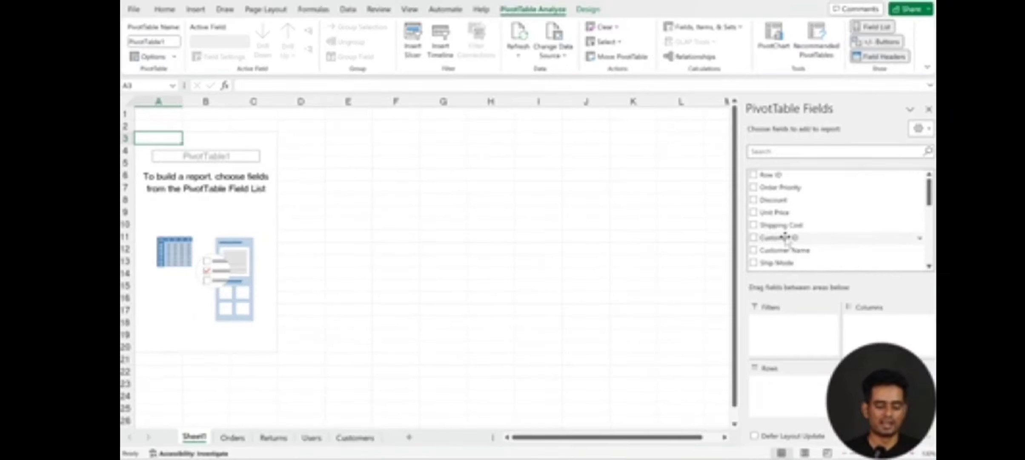
pyautogui.moveTo(787, 251); pyautogui.dragTo(772, 371)
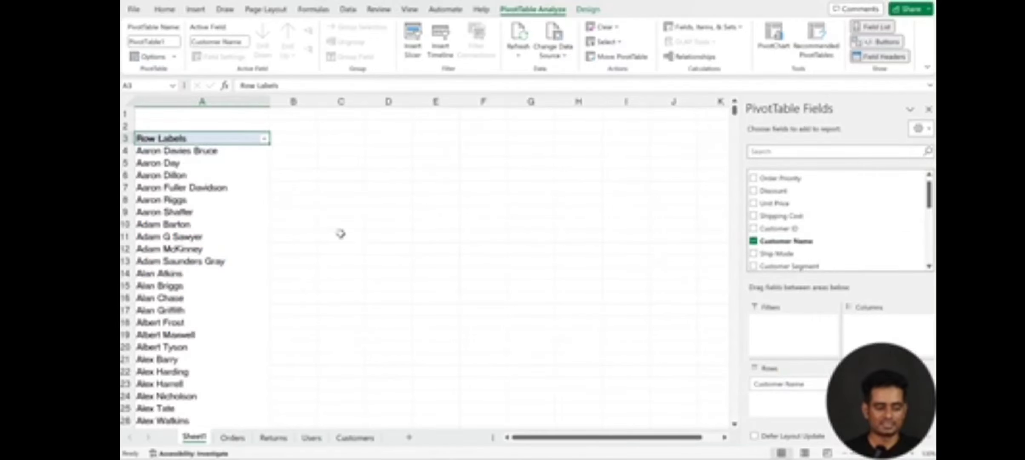
# Step: Search the PivotTable fields for "sale", add Sales to the values, and clear the search
pyautogui.scroll(-2, 806, 224)
pyautogui.scroll(-4, 805, 225)
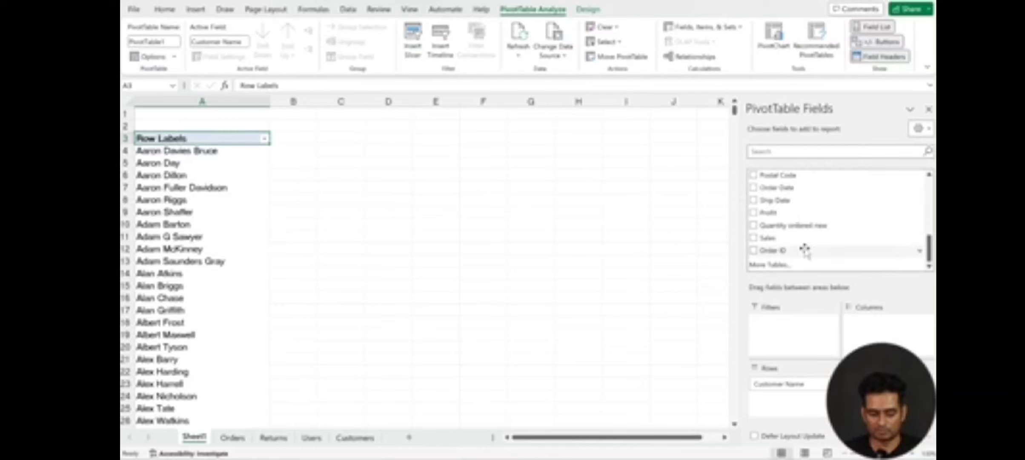
pyautogui.scroll(1, 806, 246)
pyautogui.scroll(1, 806, 242)
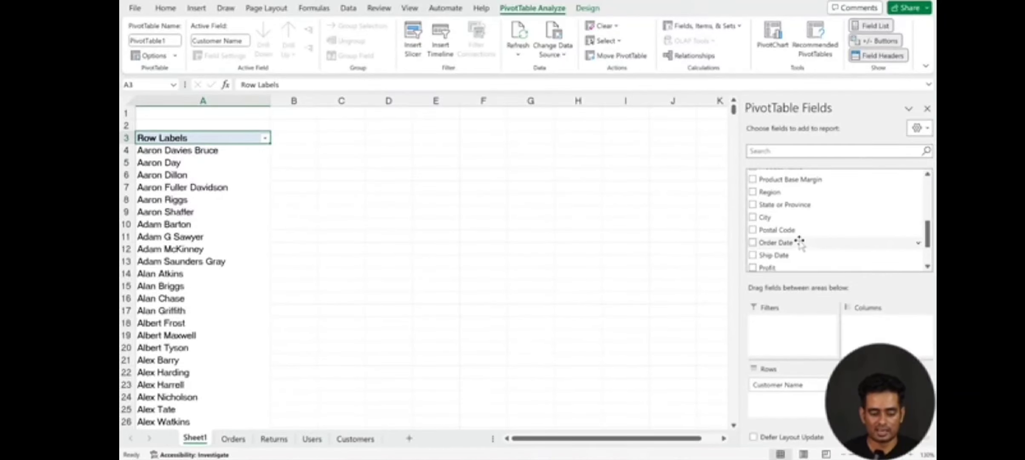
pyautogui.click(802, 150)
pyautogui.write('sale')
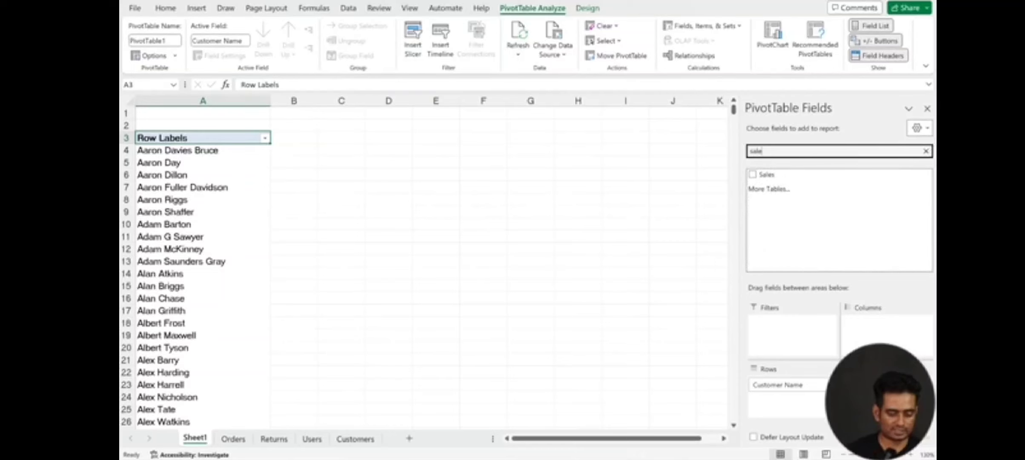
pyautogui.moveTo(780, 175); pyautogui.dragTo(880, 395)
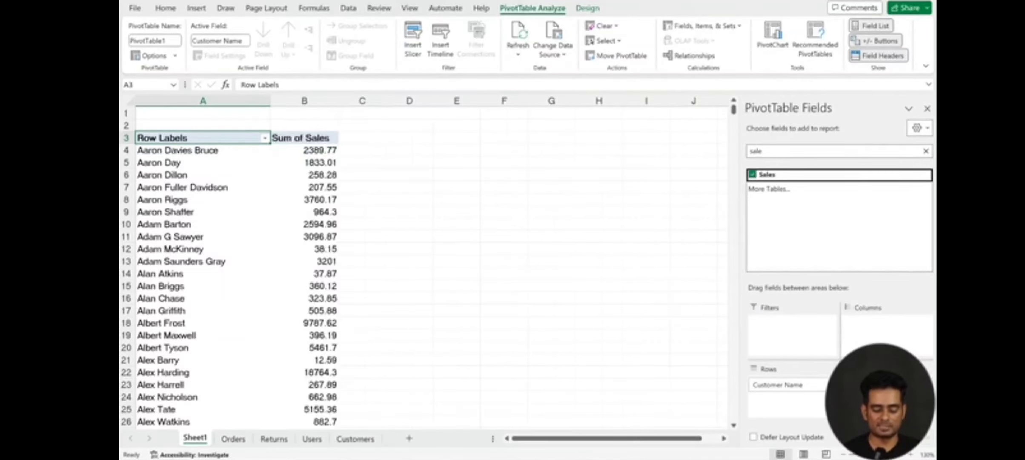
pyautogui.click(926, 151)
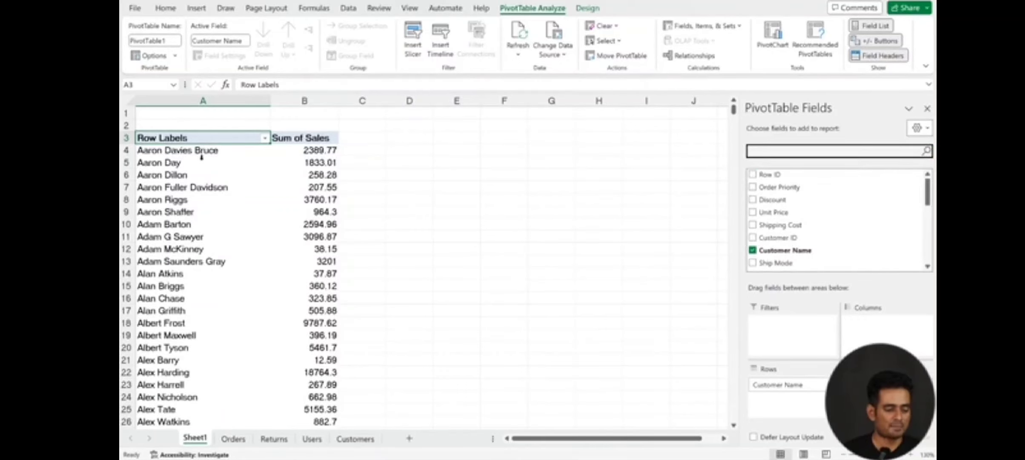
# Step: Add the Order ID field to the PivotTable values
pyautogui.click(176, 153)
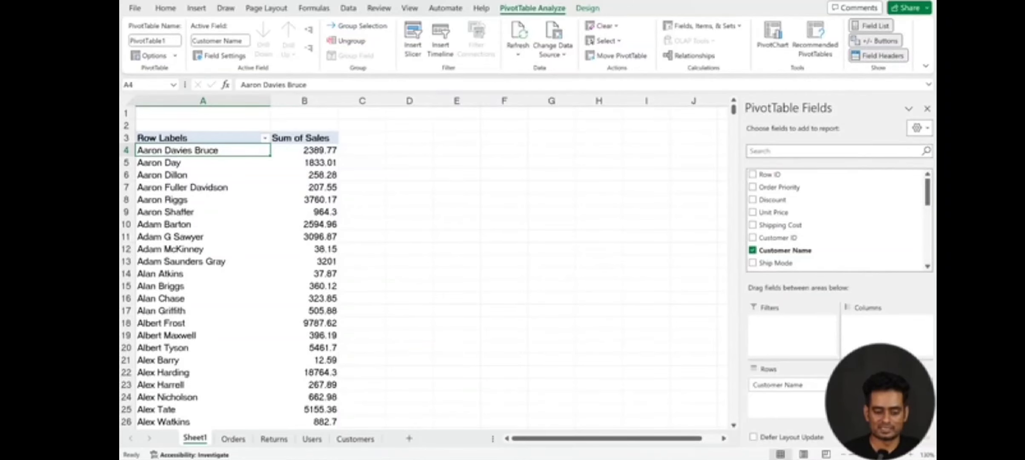
pyautogui.scroll(-5, 796, 239)
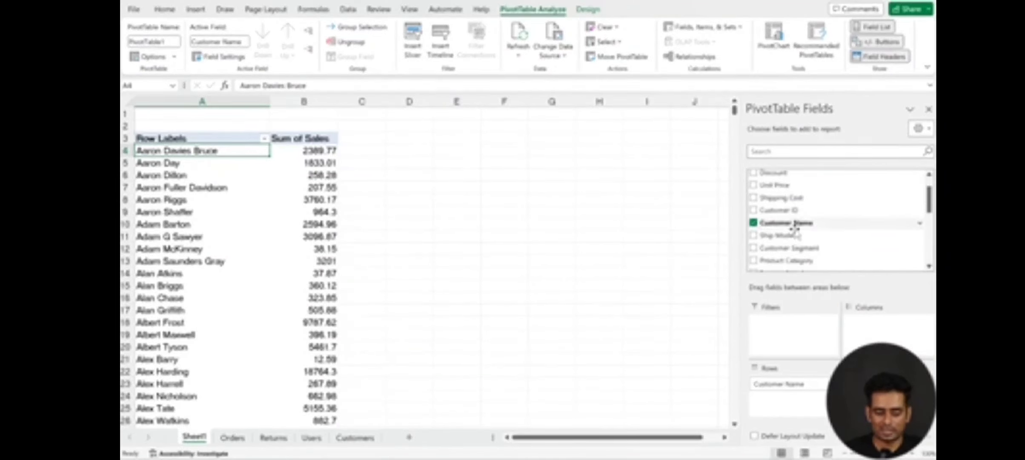
pyautogui.scroll(-4, 796, 228)
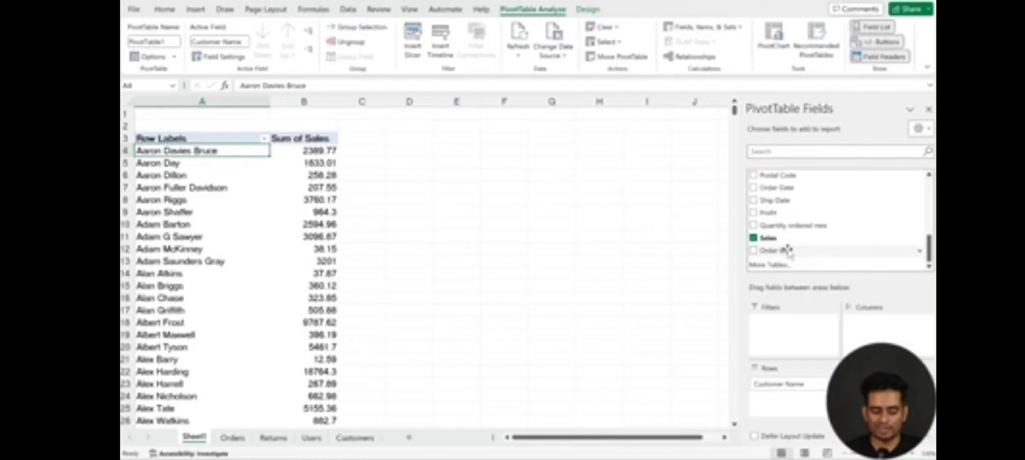
pyautogui.moveTo(784, 251); pyautogui.dragTo(870, 402)
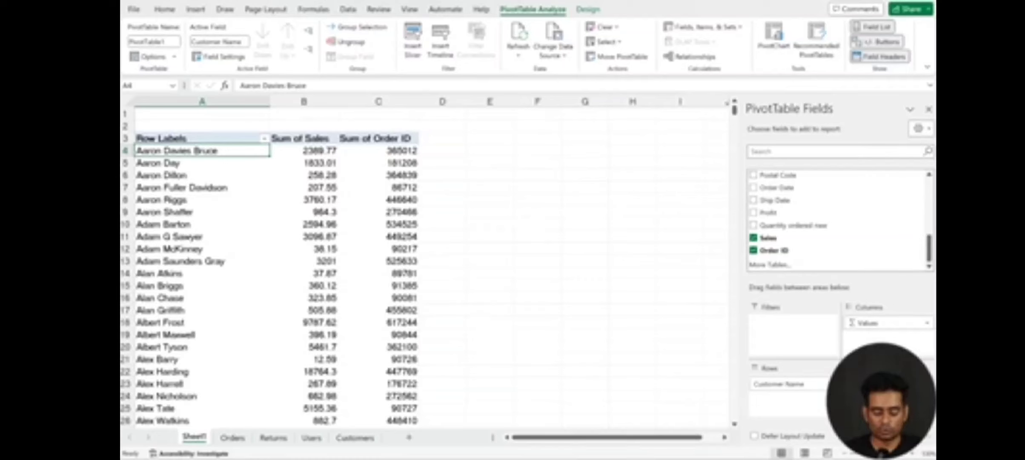
# Step: Summarize the Order ID value field by Count instead of Sum
pyautogui.click(892, 397)
pyautogui.click(887, 384)
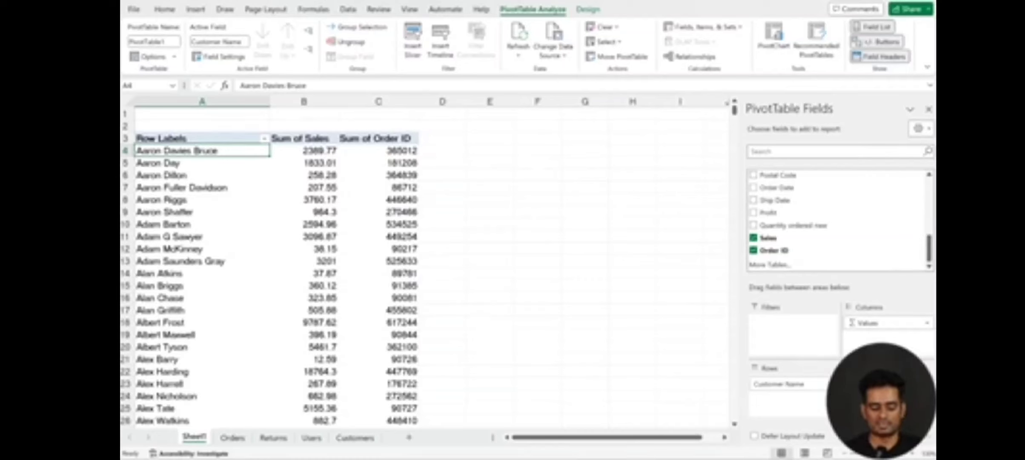
pyautogui.click(892, 397)
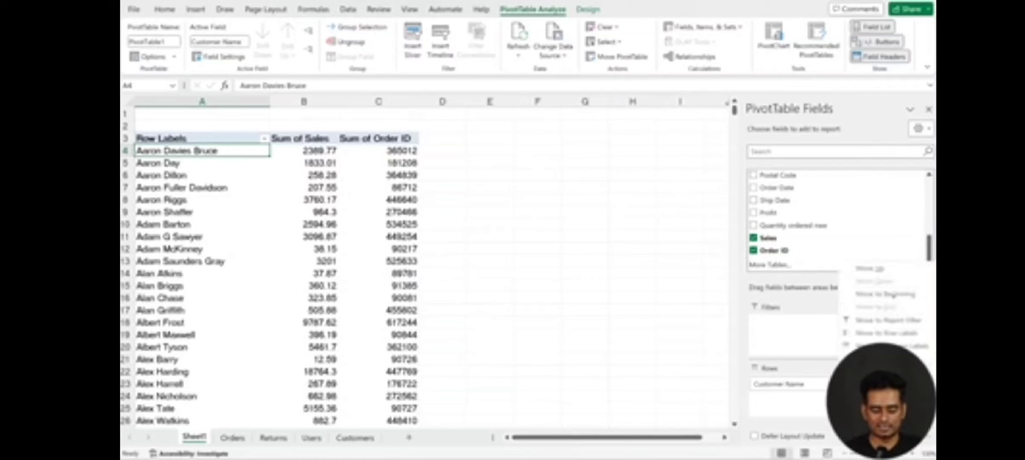
pyautogui.click(887, 385)
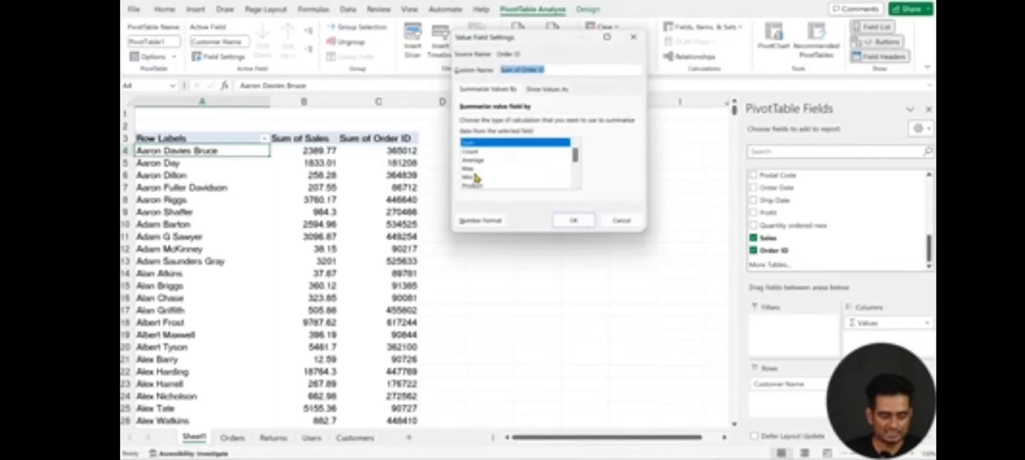
pyautogui.scroll(-2, 476, 167)
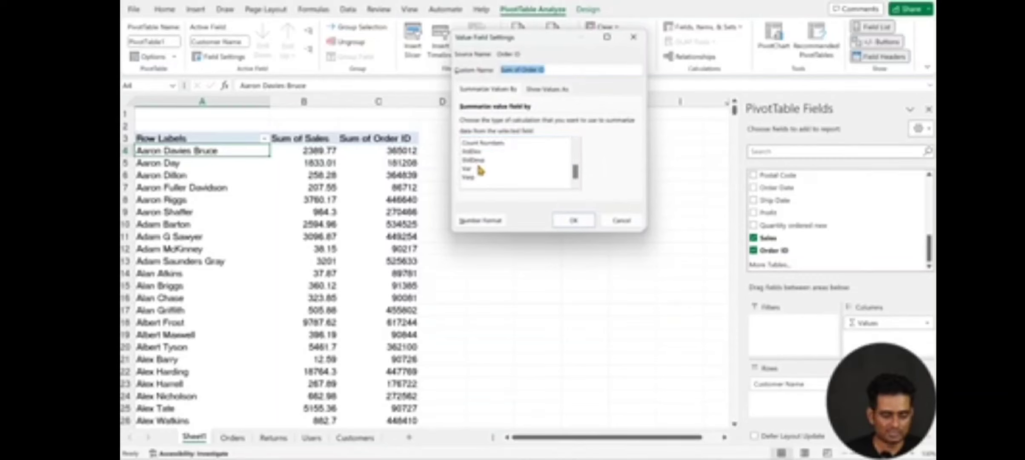
pyautogui.scroll(1, 480, 170)
pyautogui.scroll(1, 480, 164)
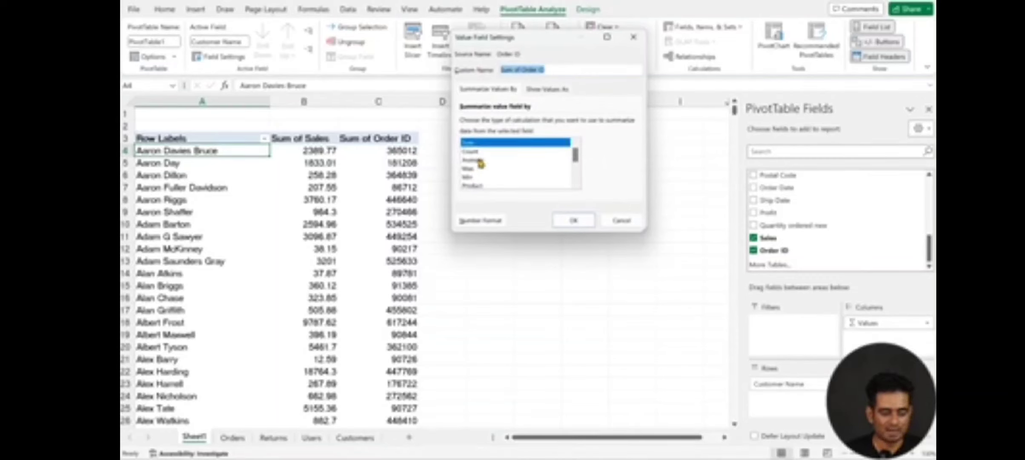
pyautogui.click(479, 160)
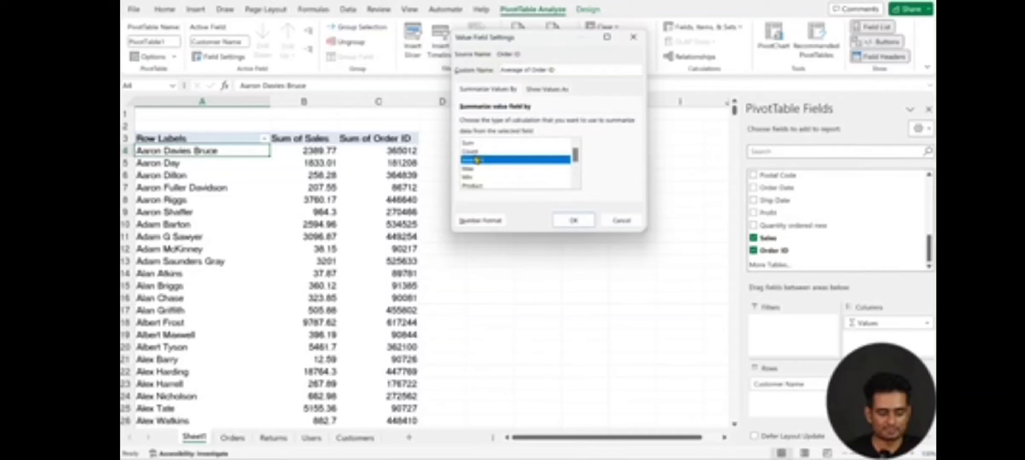
pyautogui.click(474, 152)
pyautogui.click(570, 219)
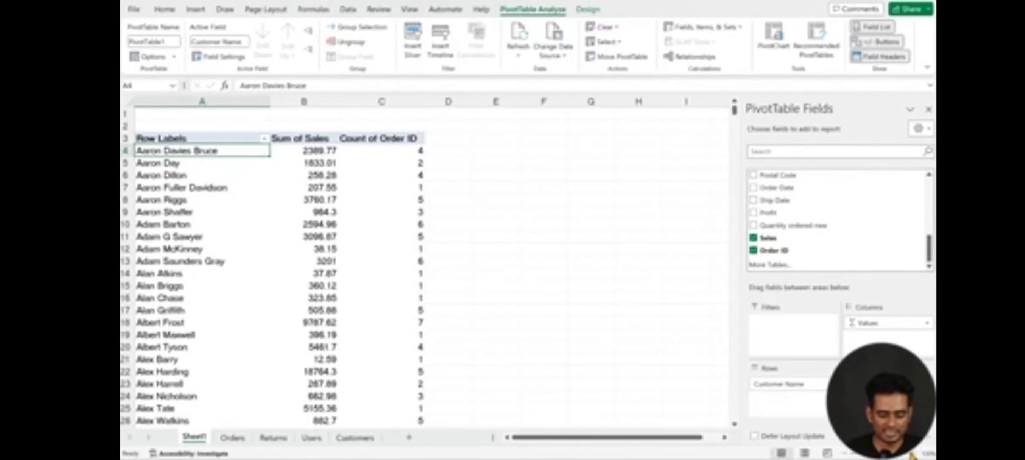
# Step: Rename the Count of Order ID column header in C3 to "No. of Orders"
pyautogui.click(912, 453)
pyautogui.click(912, 454)
pyautogui.scroll(1, 378, 251)
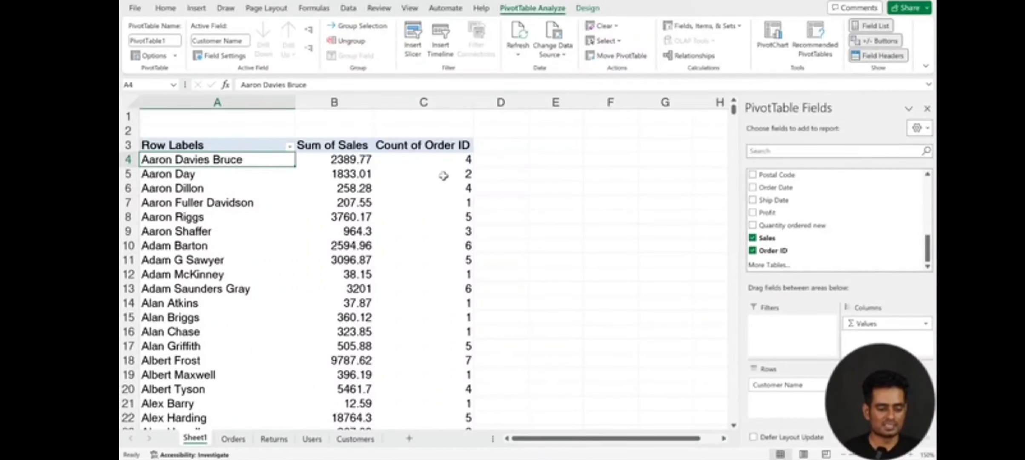
pyautogui.click(430, 146)
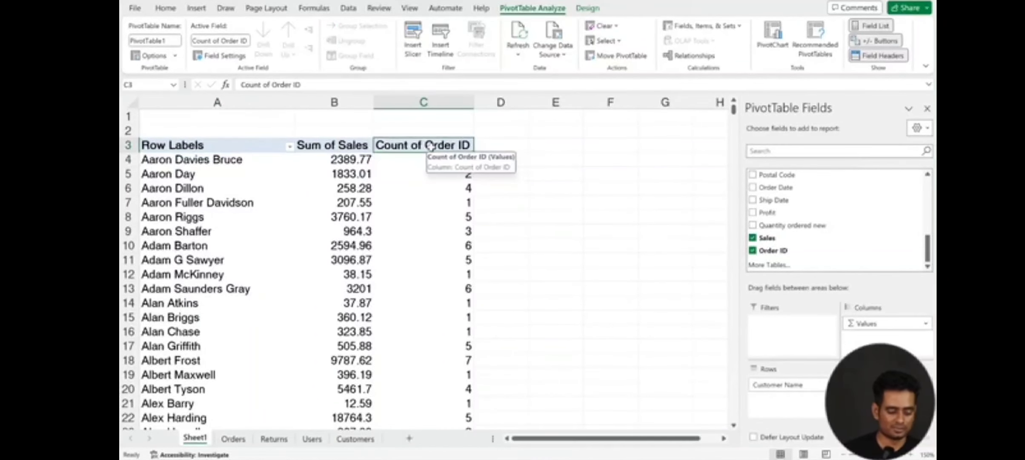
pyautogui.write('No')
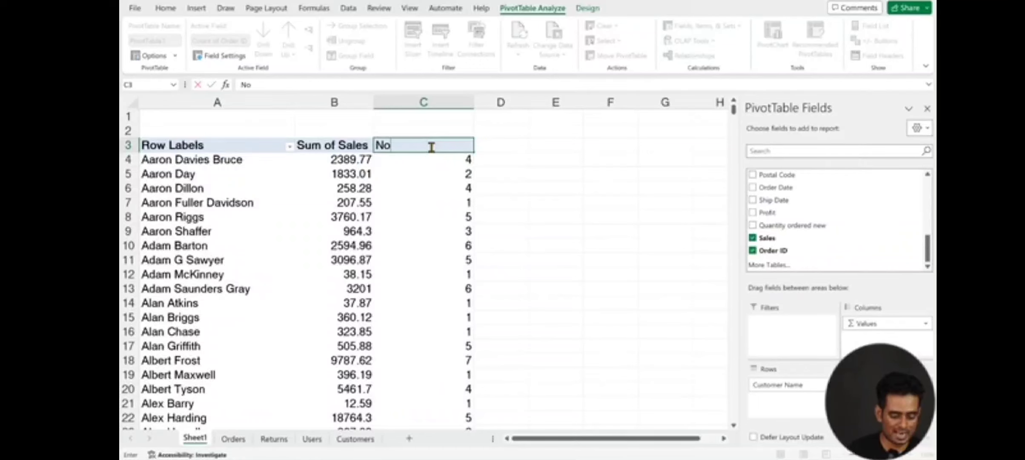
pyautogui.write('. of Ordsw')
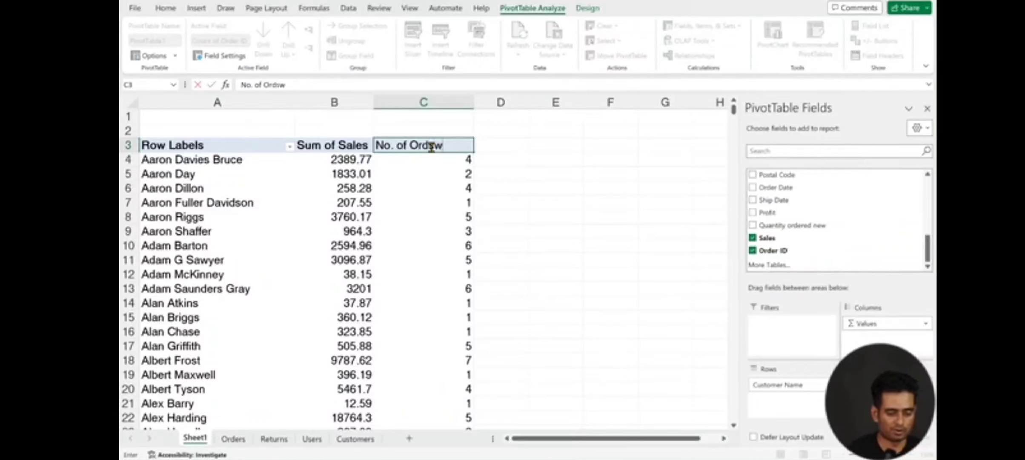
pyautogui.press('Return')
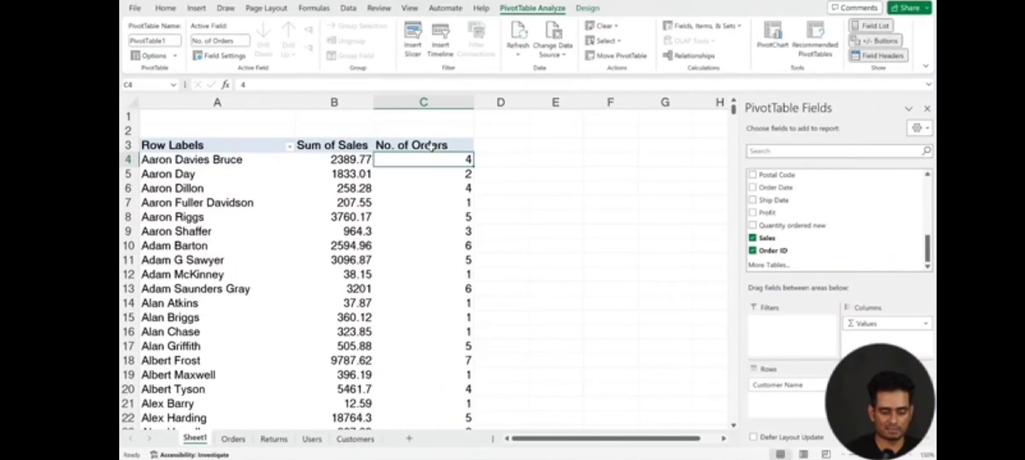
# Step: Rename the Sum of Sales column header in B3 to "Total Purchase" and fit column B's width to its contents
pyautogui.click(318, 145)
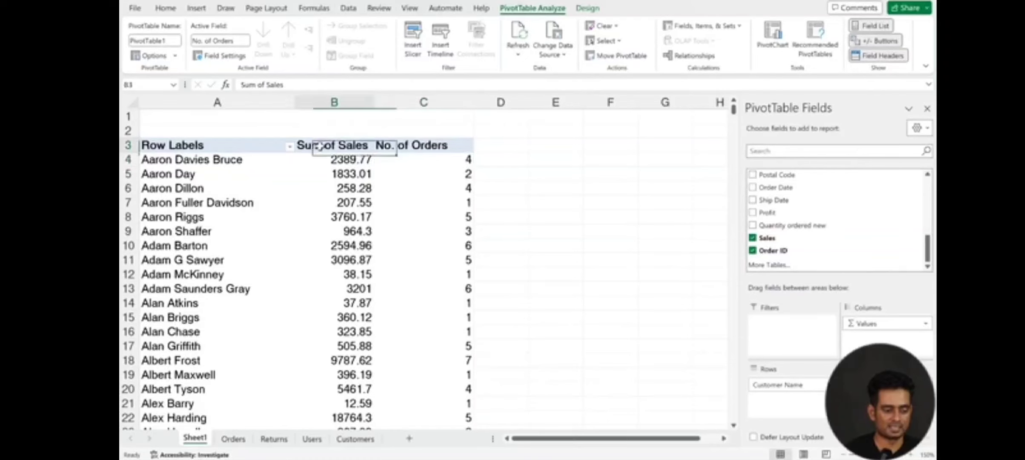
pyautogui.write('Total')
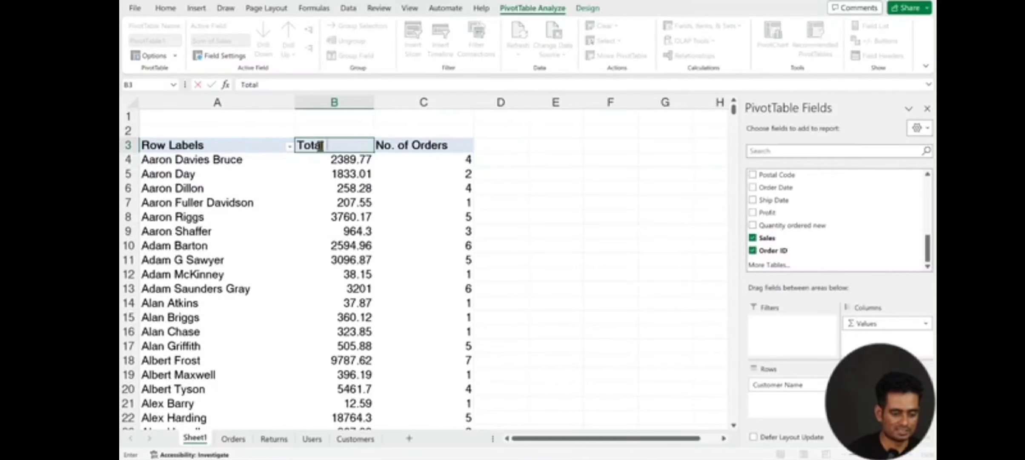
pyautogui.write(' Sales')
pyautogui.press('BackSpace')
pyautogui.press('BackSpace')
pyautogui.press('BackSpace')
pyautogui.press('BackSpace')
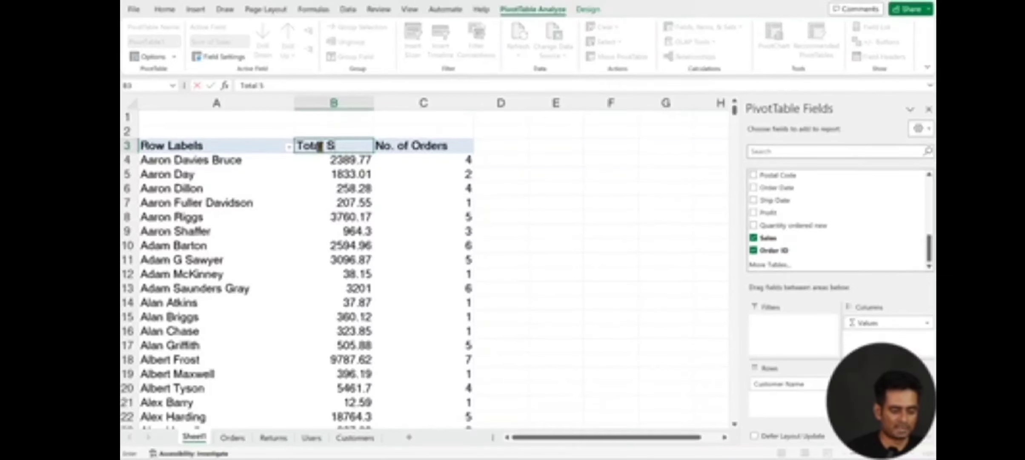
pyautogui.press('BackSpace')
pyautogui.write('Purchase')
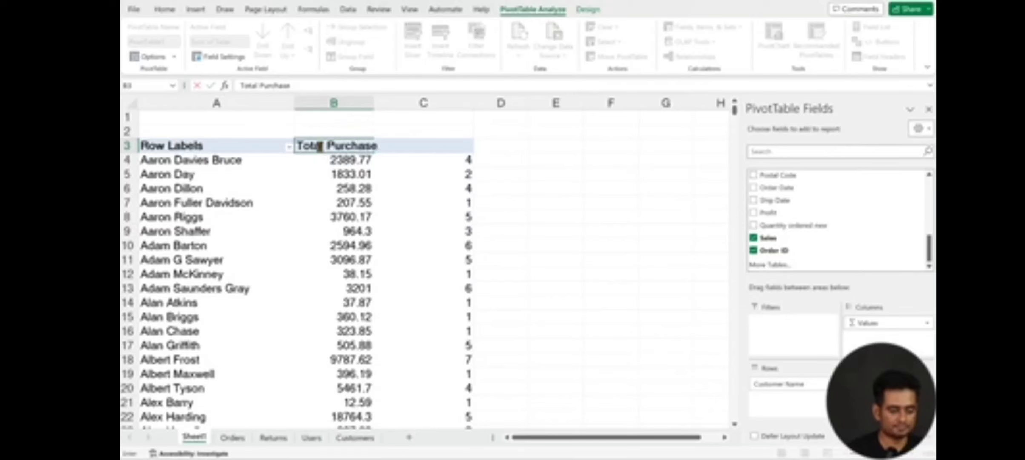
pyautogui.press('Return')
pyautogui.doubleClick(373, 104)
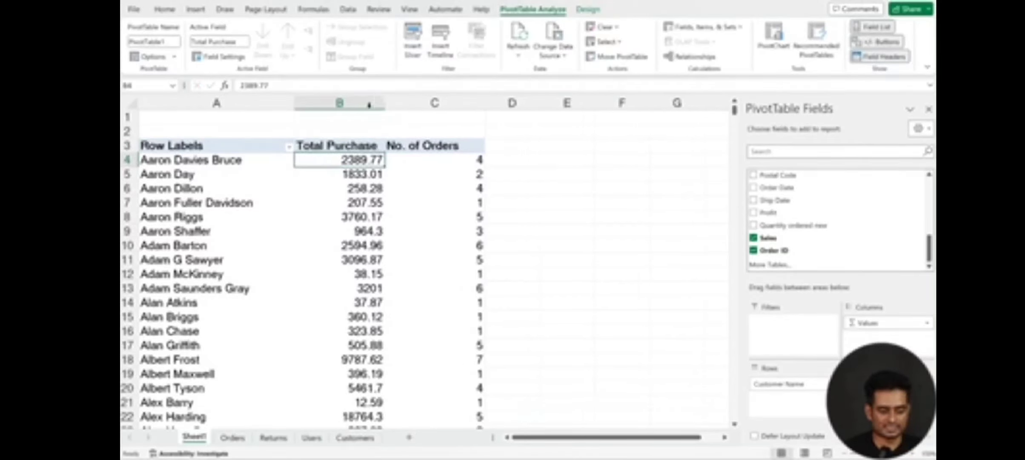
# Step: Format the Total Purchase values as Currency with the $ symbol and 0 decimal places
pyautogui.click(359, 173)
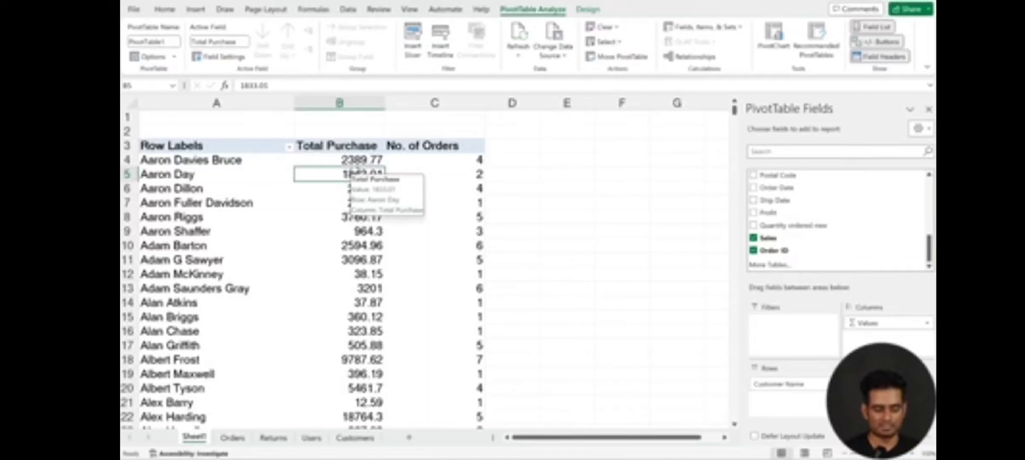
pyautogui.click(348, 163)
pyautogui.rightClick(348, 163)
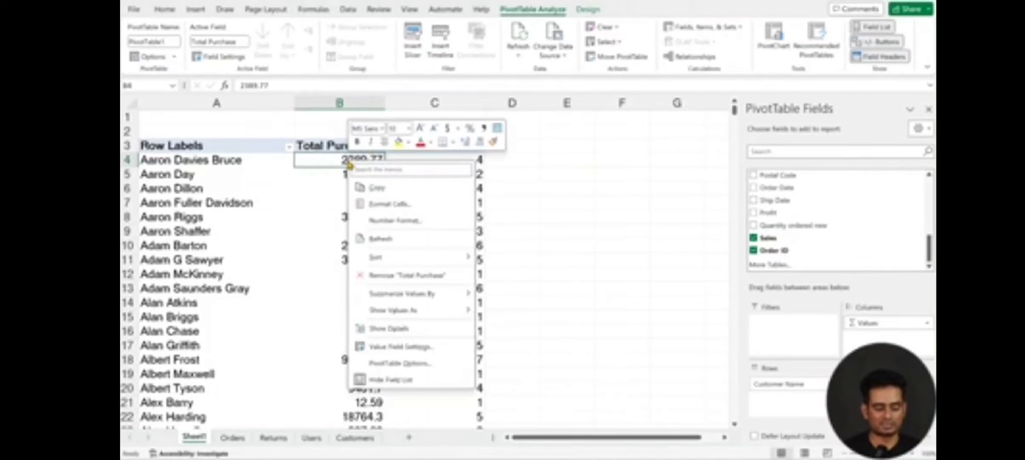
pyautogui.rightClick(342, 163)
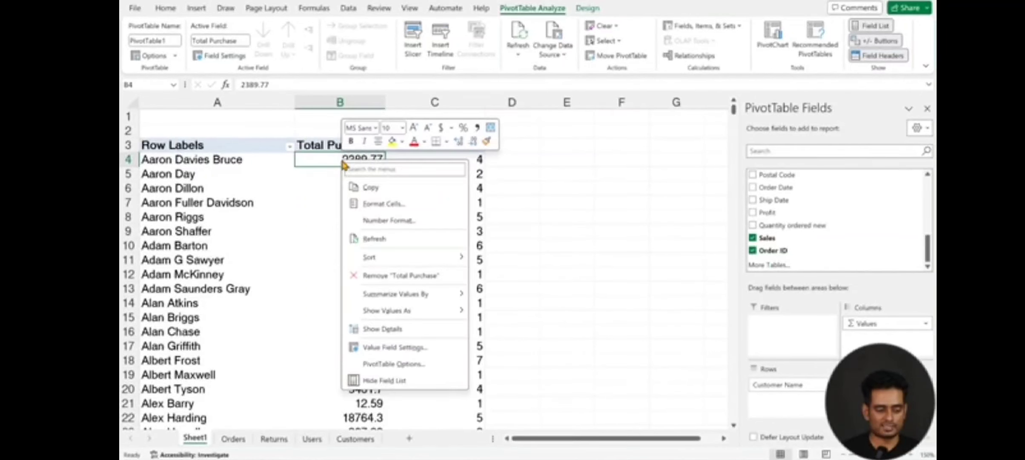
pyautogui.click(387, 220)
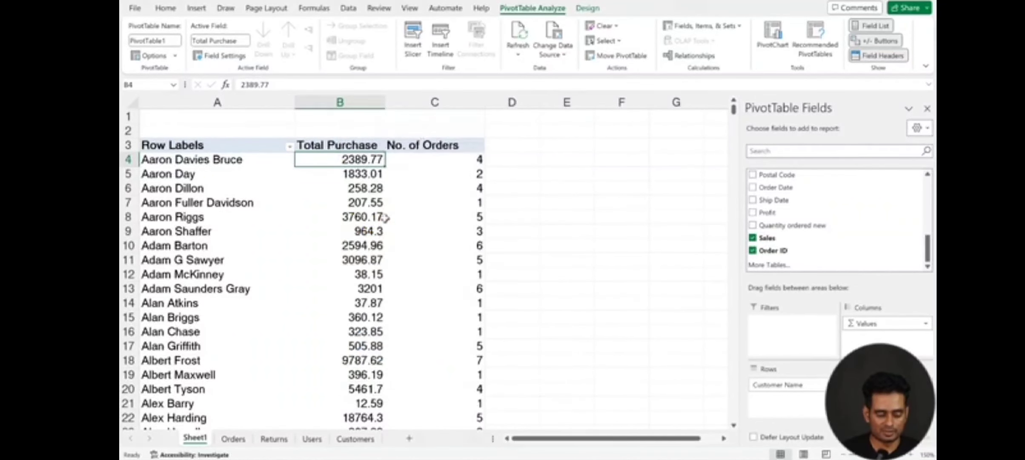
pyautogui.click(263, 129)
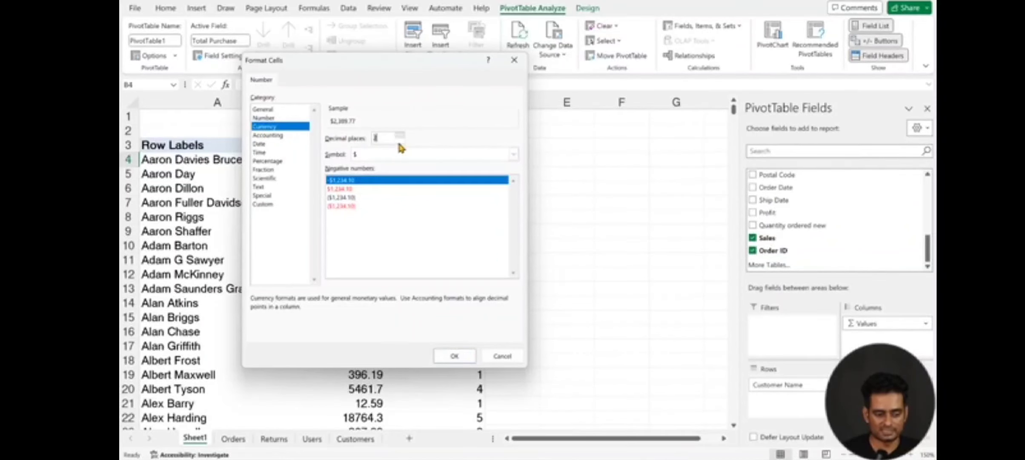
pyautogui.click(400, 141)
pyautogui.click(400, 140)
pyautogui.click(450, 358)
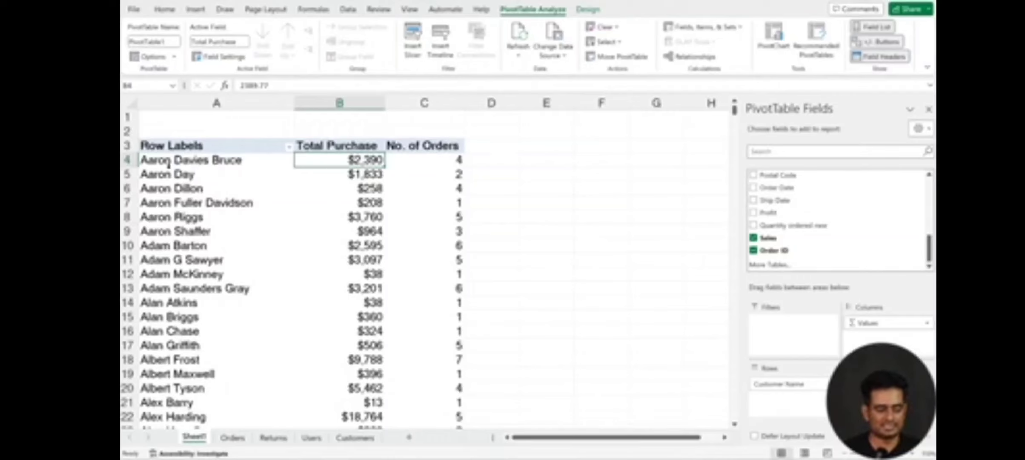
pyautogui.click(363, 176)
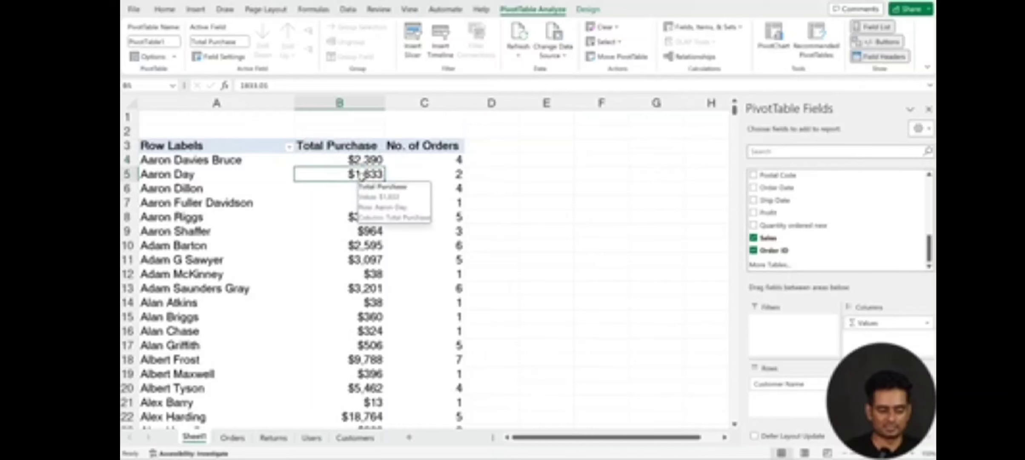
# Step: Rename the Row Labels header in A3 to "Customer Names"
pyautogui.click(177, 141)
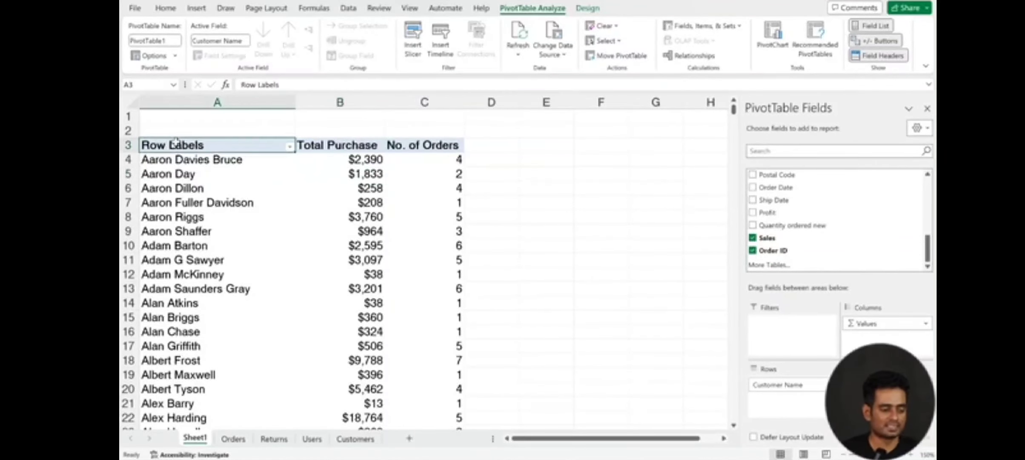
pyautogui.write('Customa')
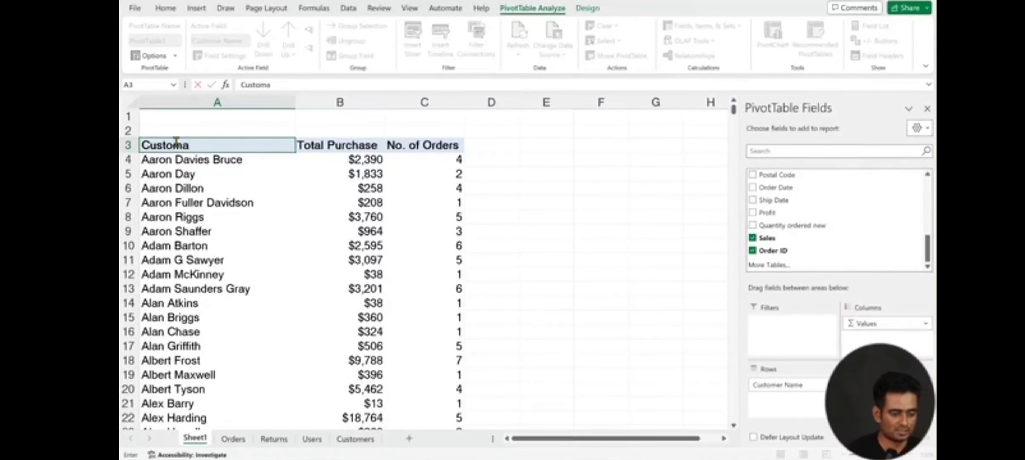
pyautogui.press('BackSpace')
pyautogui.write('er Nma')
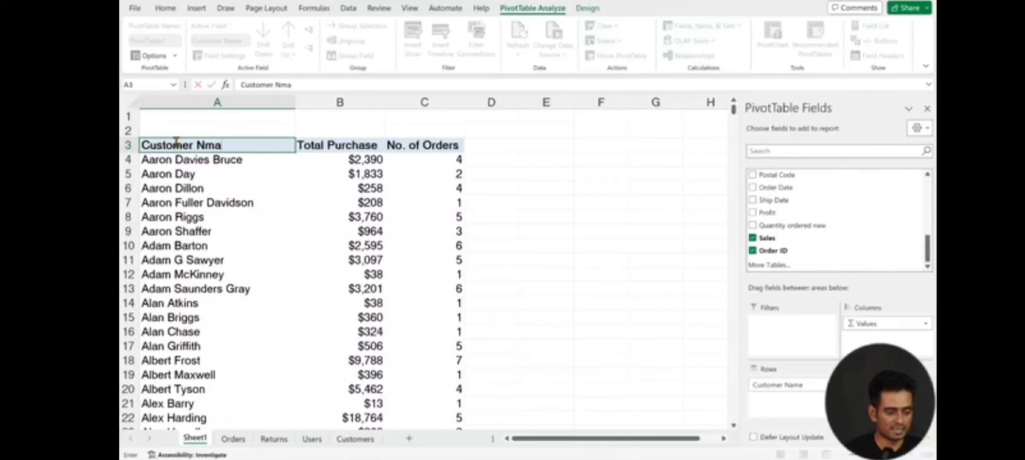
pyautogui.press('BackSpace')
pyautogui.press('BackSpace')
pyautogui.write('ames')
pyautogui.press('Return')
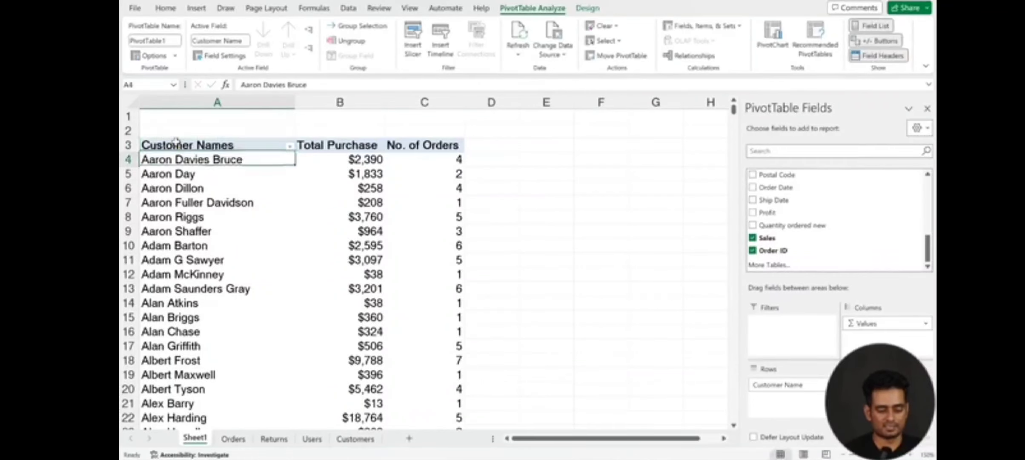
# Step: Filter the customer names in the PivotTable to the top 10 items by Total Purchase
pyautogui.click(194, 201)
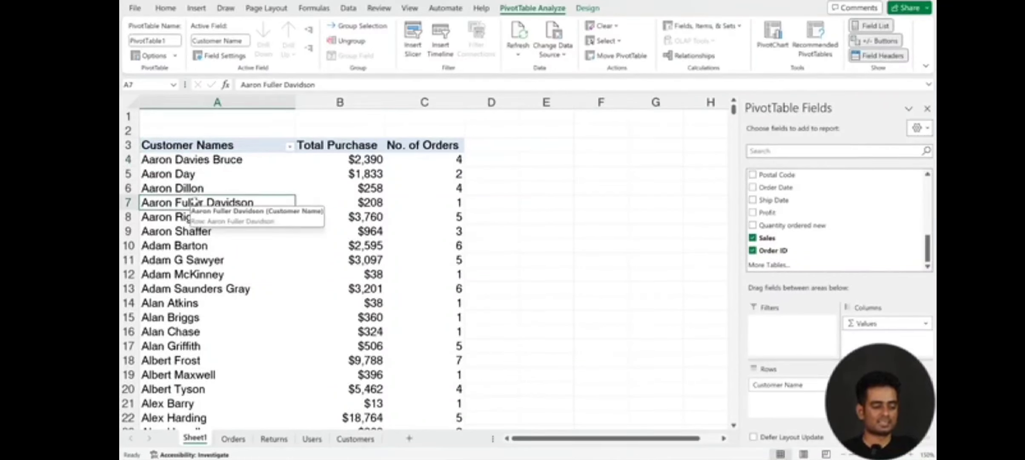
pyautogui.scroll(-20, 336, 253)
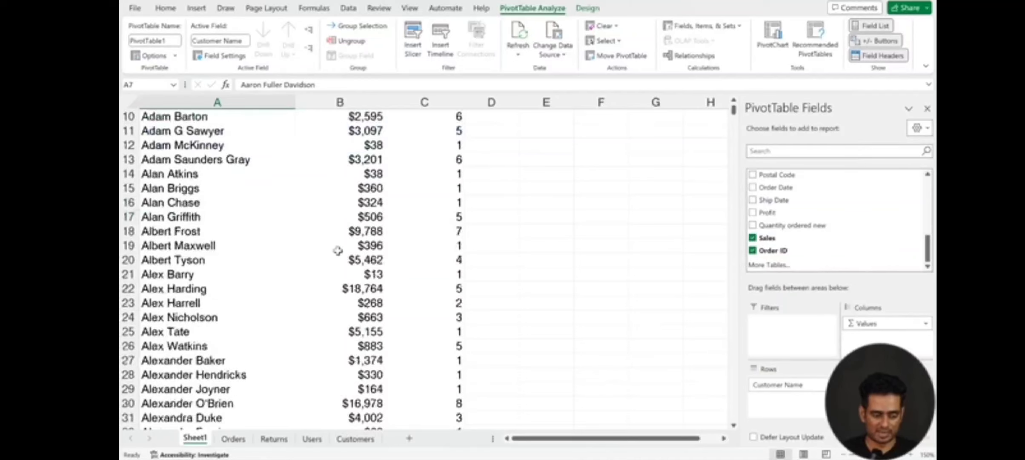
pyautogui.scroll(17, 336, 258)
pyautogui.scroll(4, 336, 259)
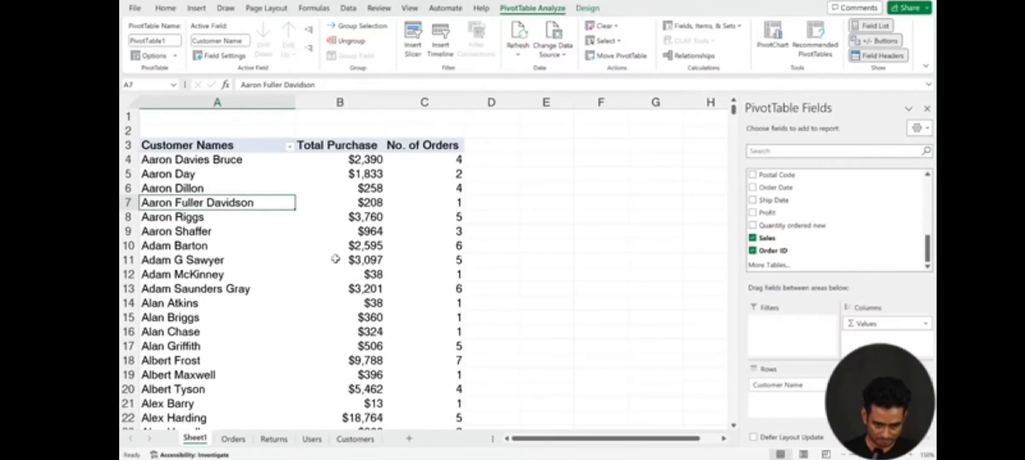
pyautogui.click(180, 190)
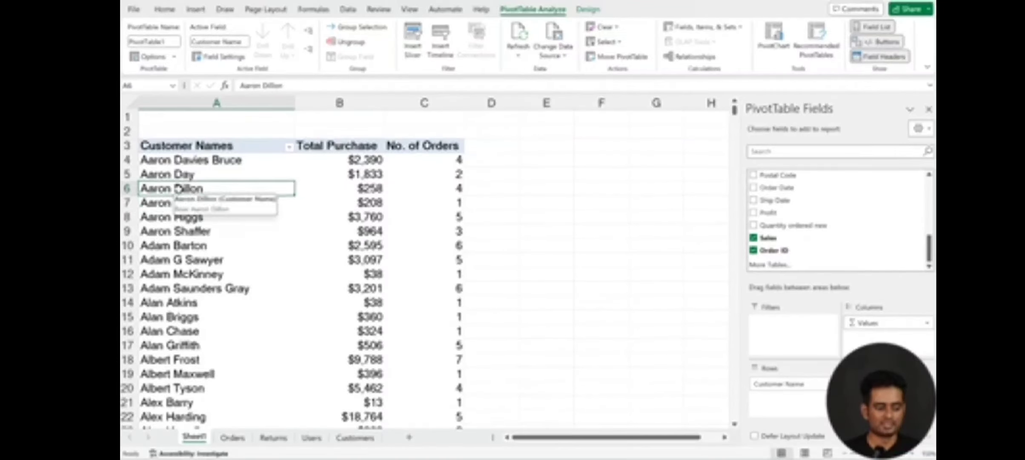
pyautogui.rightClick(181, 194)
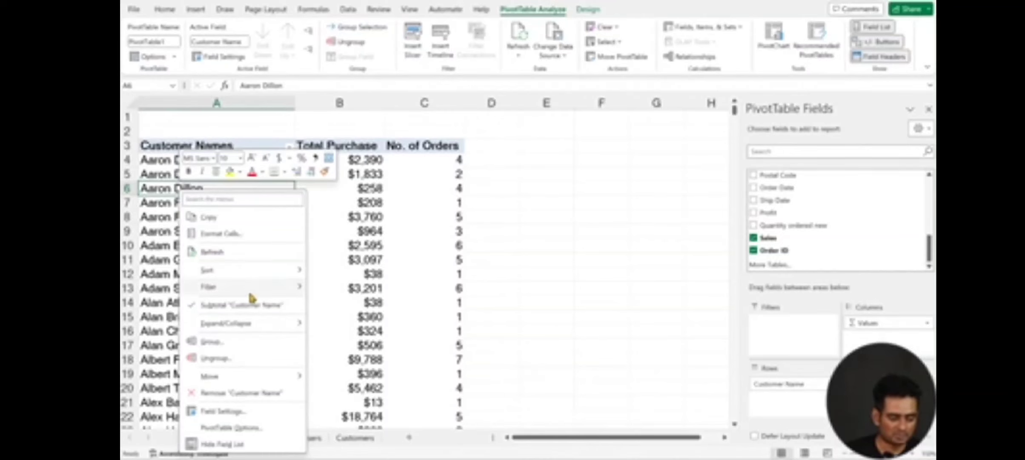
pyautogui.moveTo(252, 293)
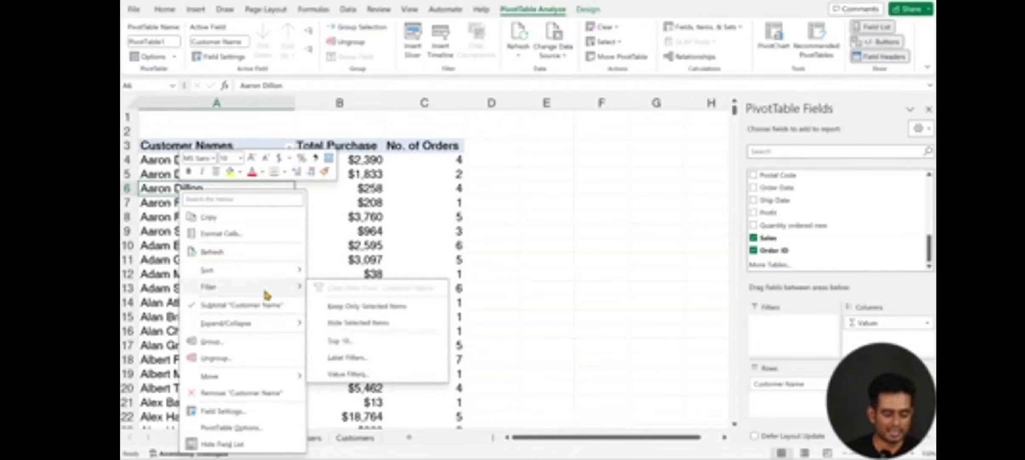
pyautogui.click(346, 350)
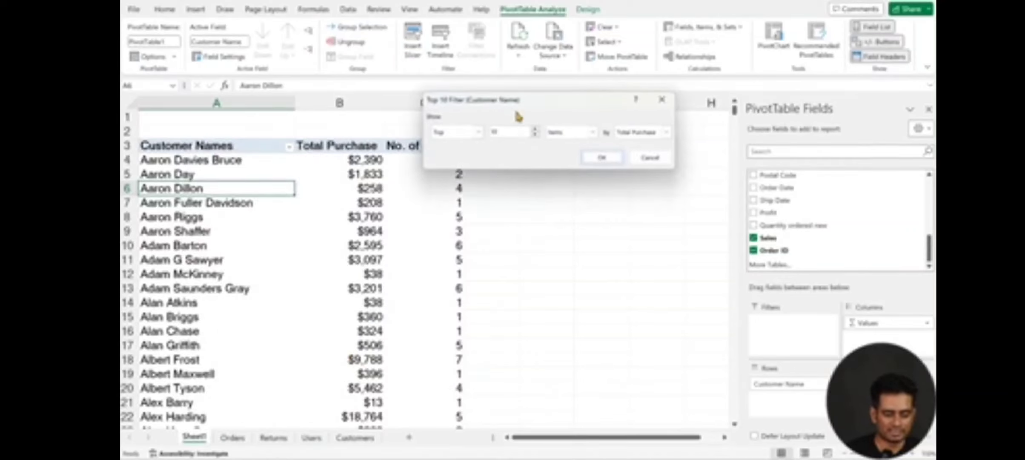
pyautogui.moveTo(517, 114); pyautogui.dragTo(472, 237)
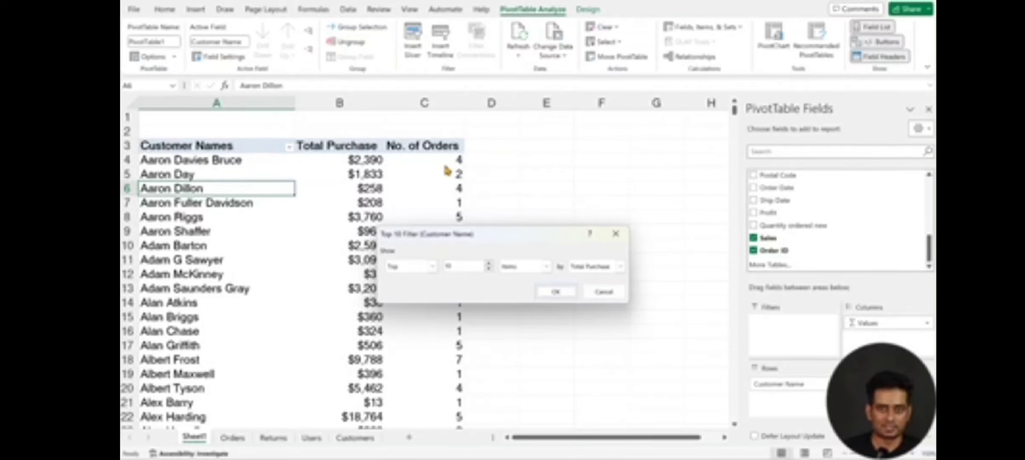
pyautogui.click(622, 267)
pyautogui.click(622, 270)
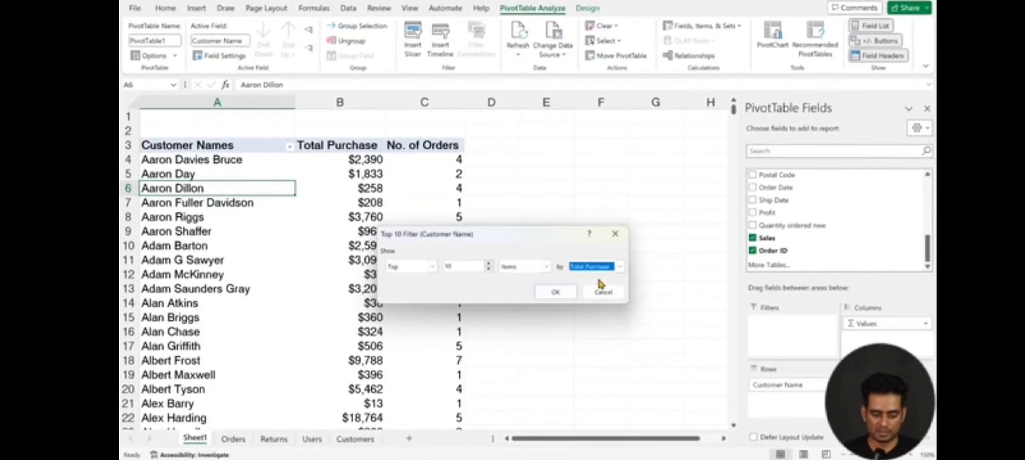
pyautogui.click(554, 291)
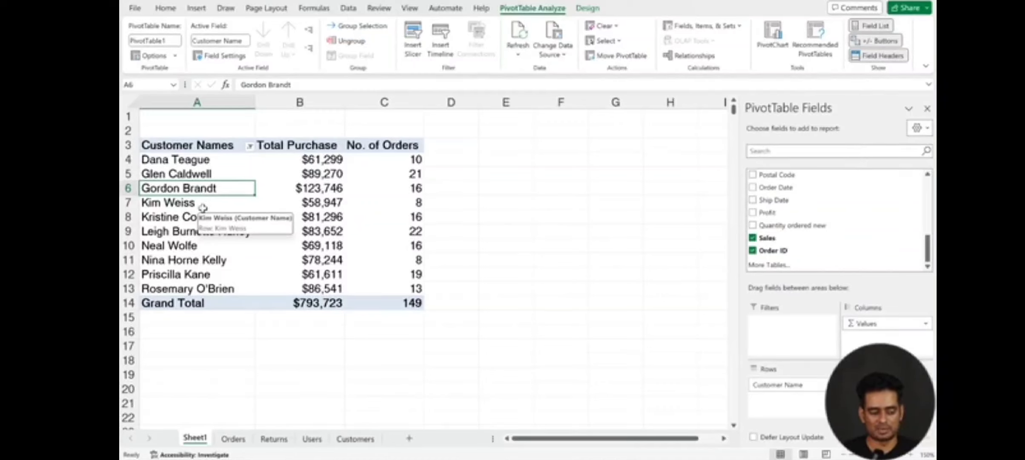
# Step: Sort the PivotTable by Total Purchase from largest to smallest
pyautogui.click(310, 175)
pyautogui.rightClick(311, 178)
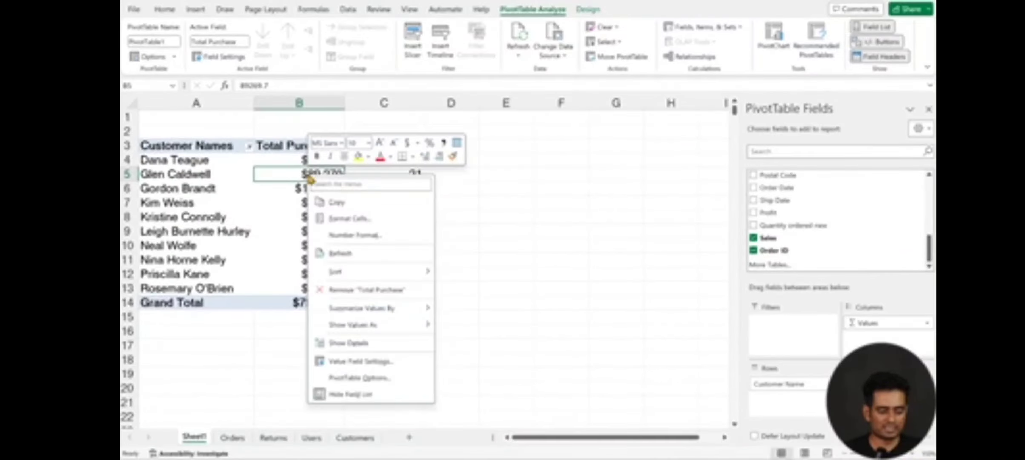
pyautogui.moveTo(378, 273)
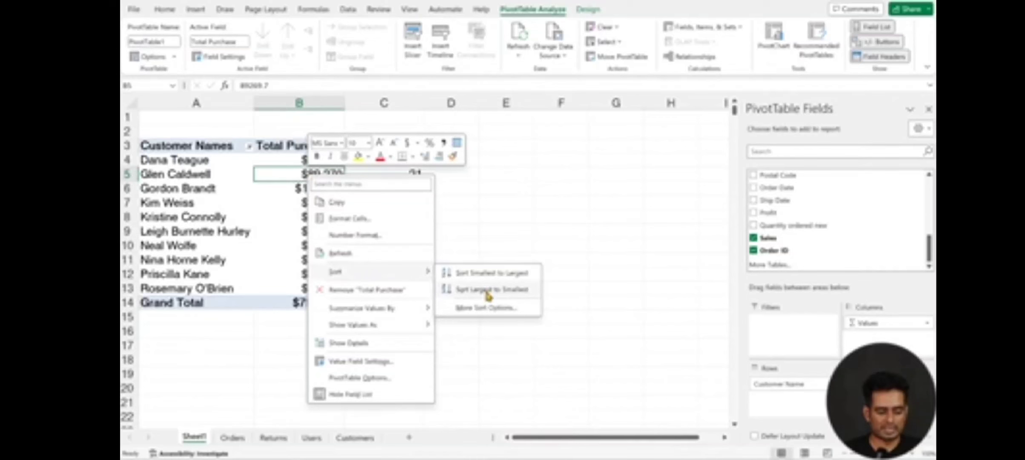
pyautogui.click(488, 292)
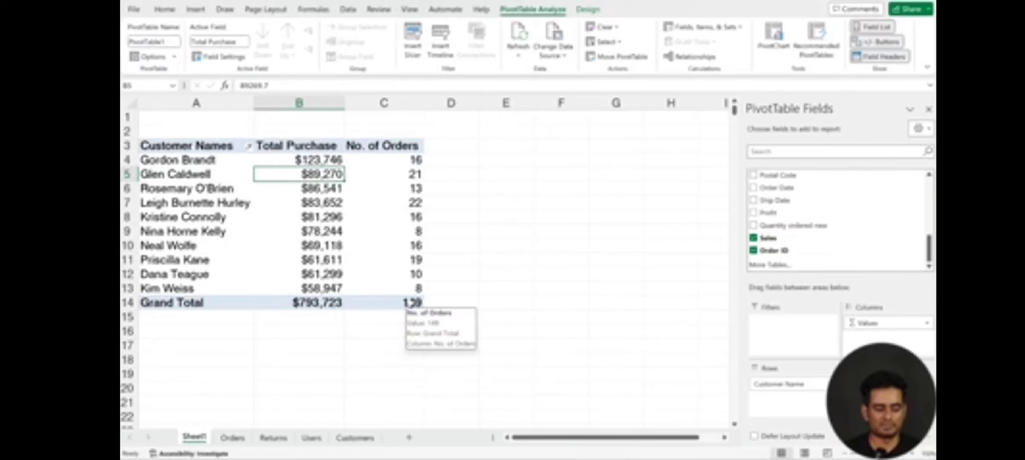
# Step: Copy the whole PivotTable, A3:C14, and paste the copy at cell E3 on the same sheet
pyautogui.click(187, 204)
pyautogui.click(183, 147)
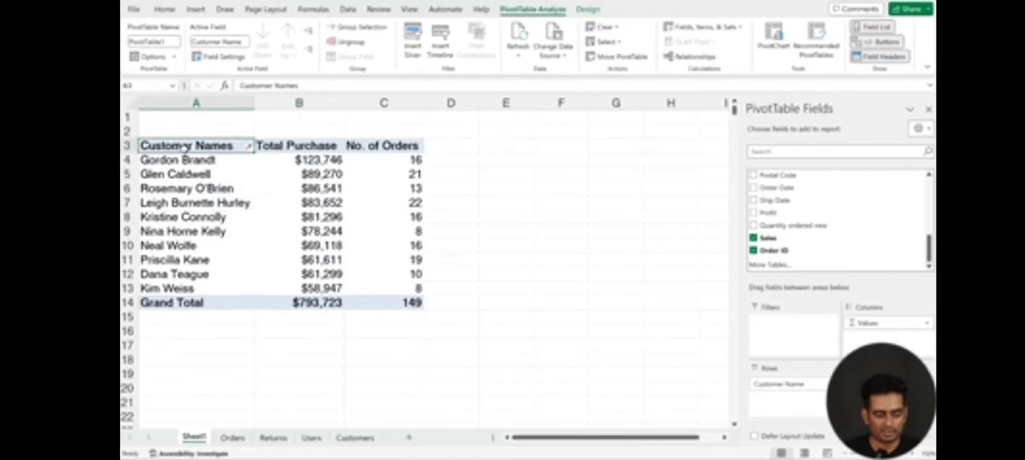
pyautogui.moveTo(183, 147); pyautogui.dragTo(376, 304)
pyautogui.hotkey('ctrl', 'c')
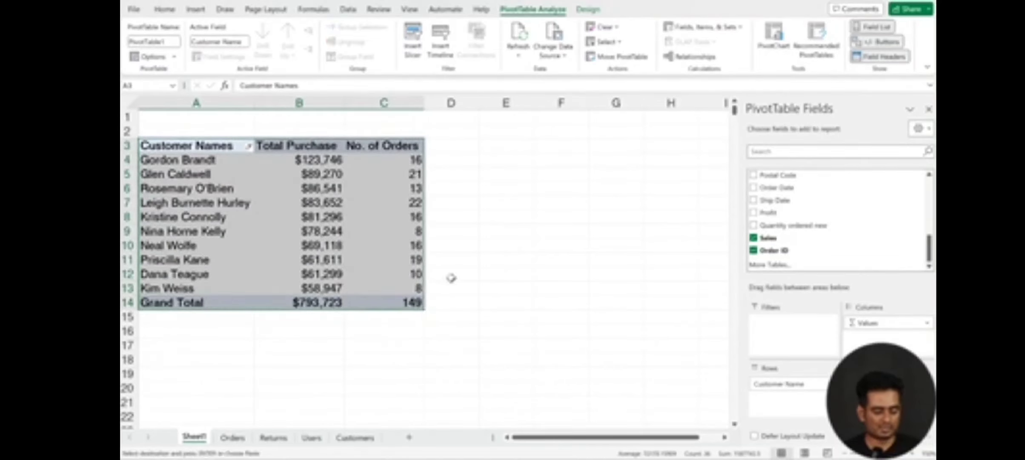
pyautogui.moveTo(547, 437); pyautogui.dragTo(568, 437)
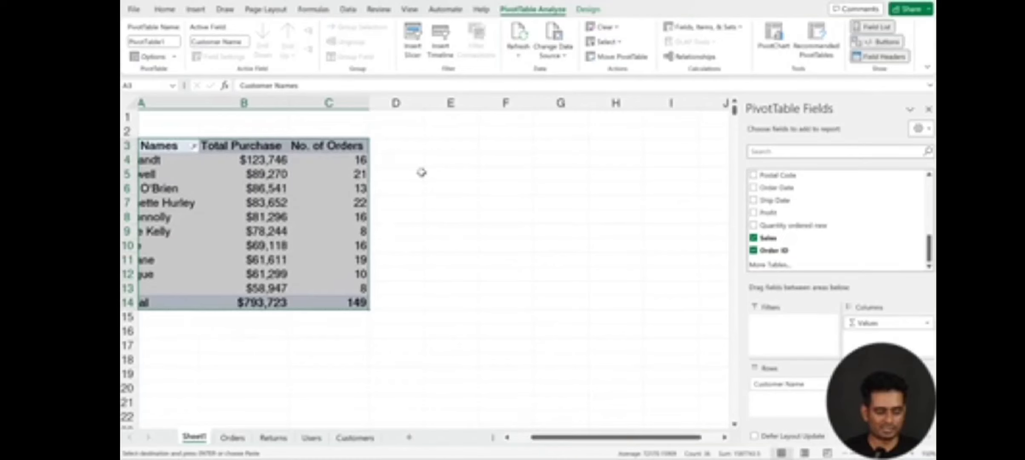
pyautogui.click(444, 146)
pyautogui.hotkey('ctrl', 'v')
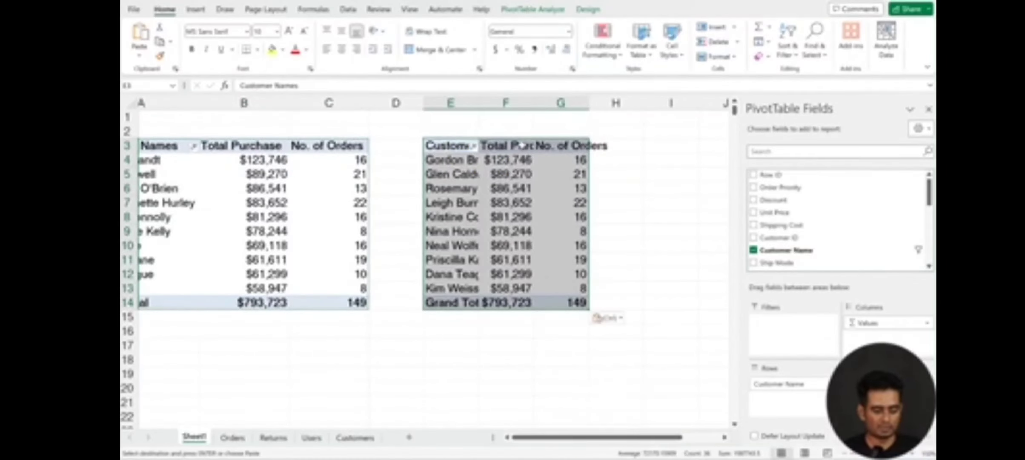
# Step: Fit the widths of columns E, F and G to the contents of the pasted PivotTable
pyautogui.doubleClick(533, 102)
pyautogui.doubleClick(478, 100)
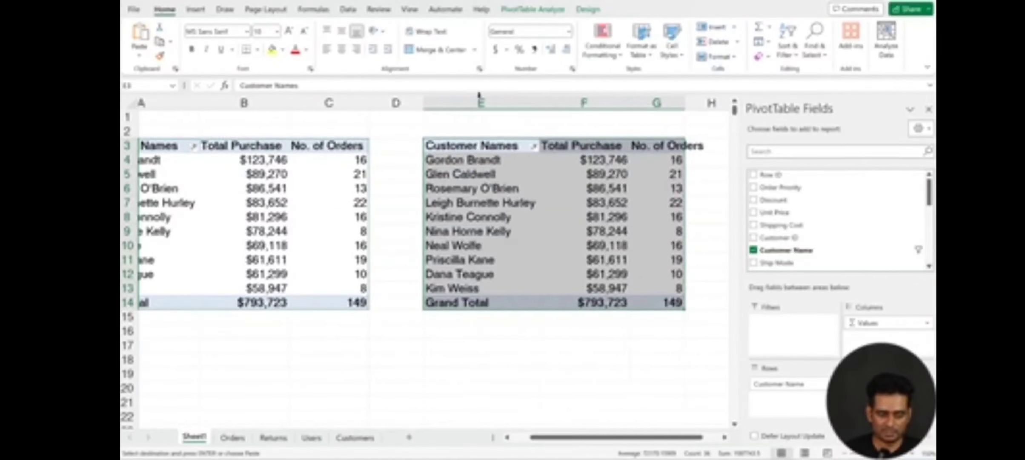
pyautogui.doubleClick(685, 102)
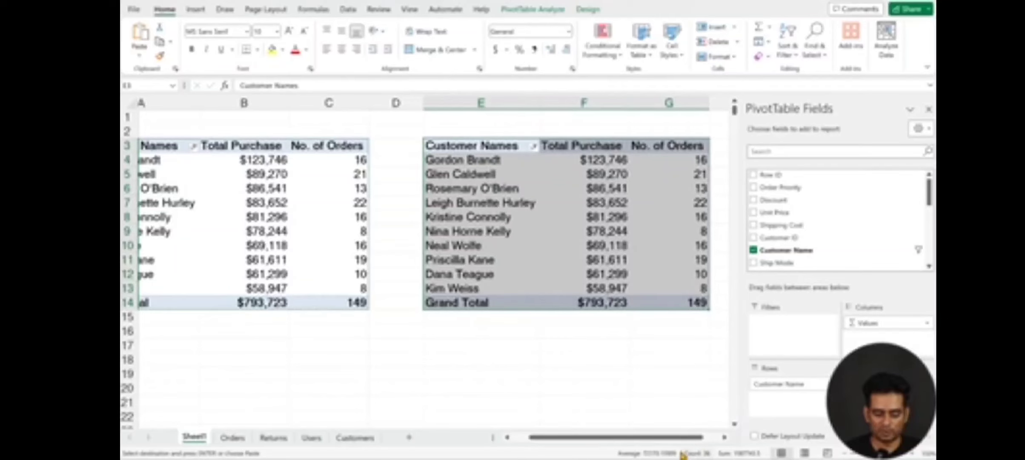
# Step: Remove the No. of Orders values and the Customer Name row field from the copied PivotTable at E3
pyautogui.moveTo(663, 442); pyautogui.dragTo(700, 443)
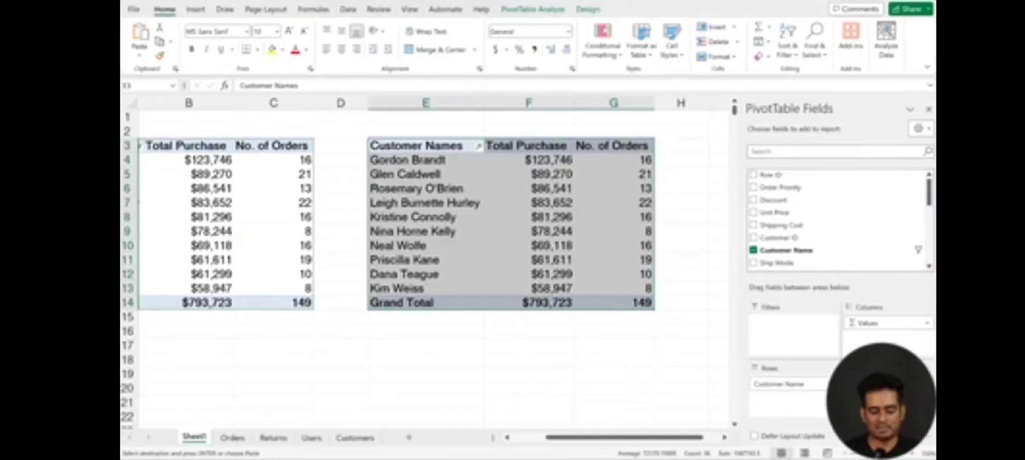
pyautogui.moveTo(873, 396); pyautogui.dragTo(707, 353)
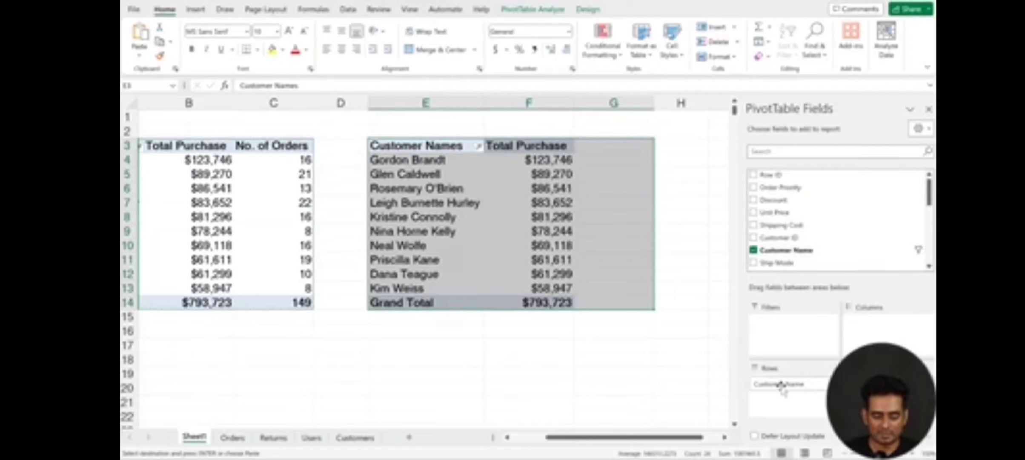
pyautogui.moveTo(781, 385); pyautogui.dragTo(676, 361)
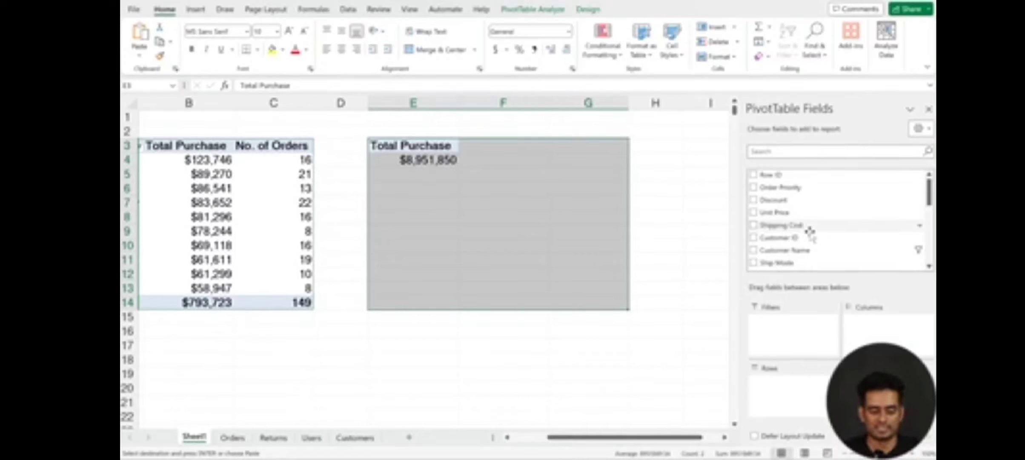
# Step: Add the Order Date field to the rows of the copied PivotTable and review the date fields in the Rows area
pyautogui.scroll(-3, 808, 215)
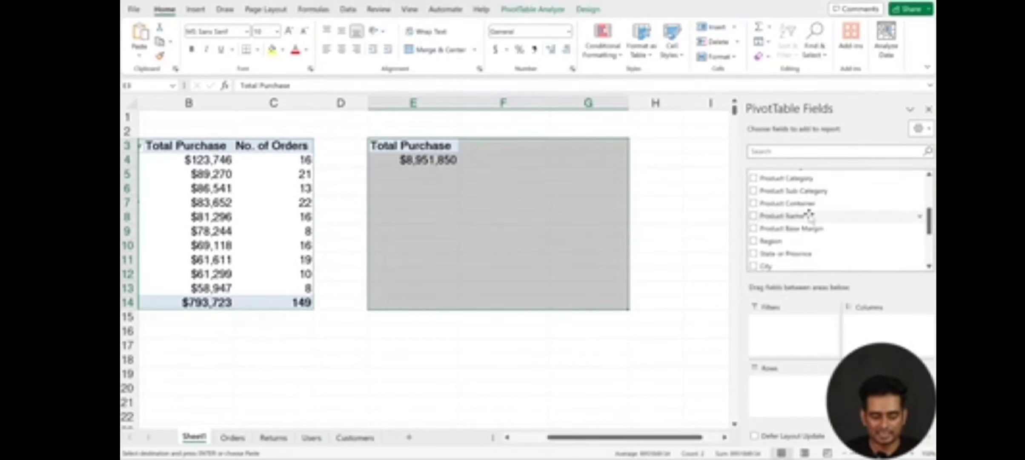
pyautogui.scroll(-2, 808, 215)
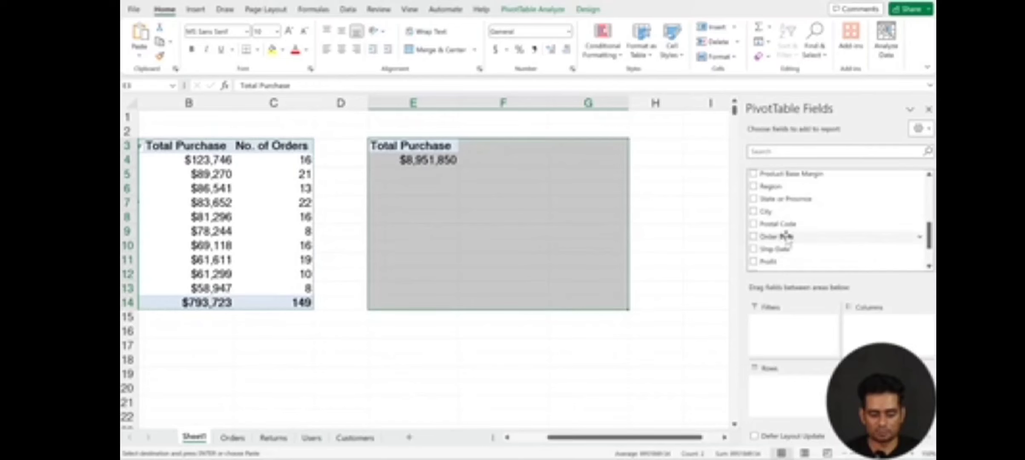
pyautogui.moveTo(787, 238); pyautogui.dragTo(798, 391)
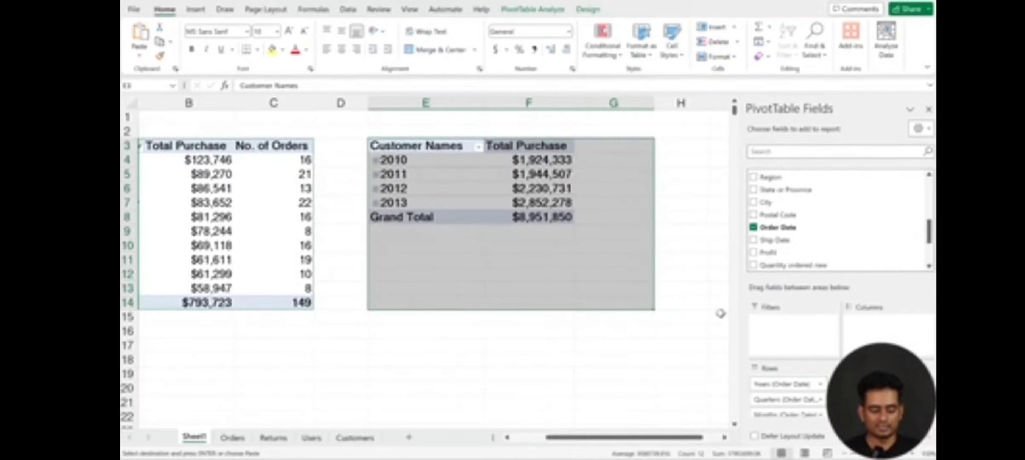
pyautogui.scroll(-1, 769, 377)
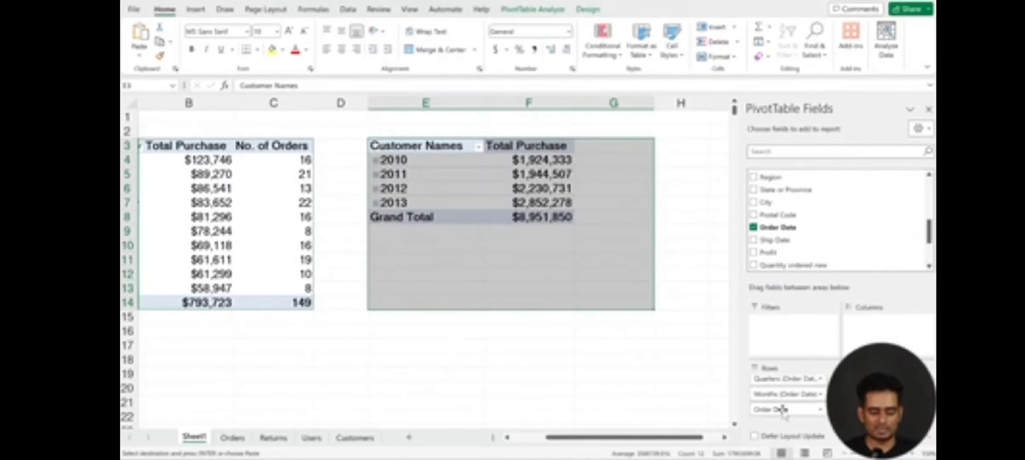
pyautogui.scroll(1, 783, 408)
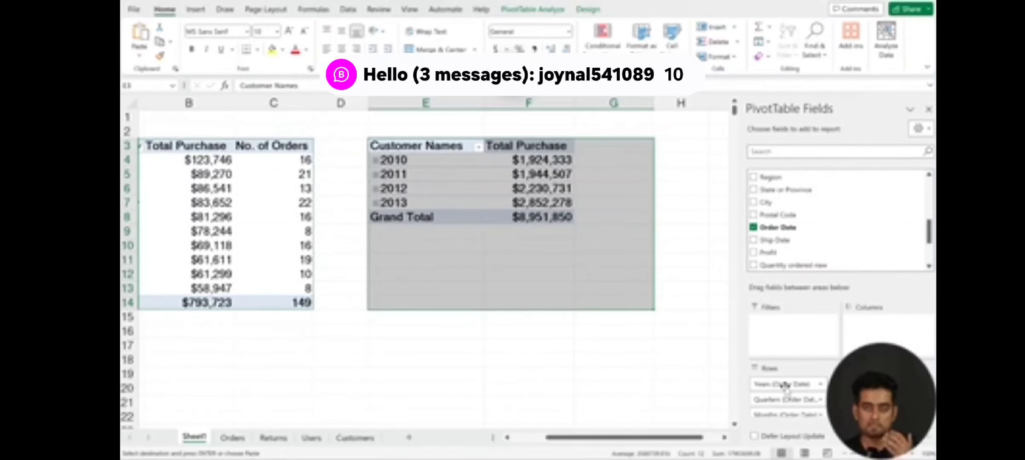
pyautogui.scroll(-1, 783, 401)
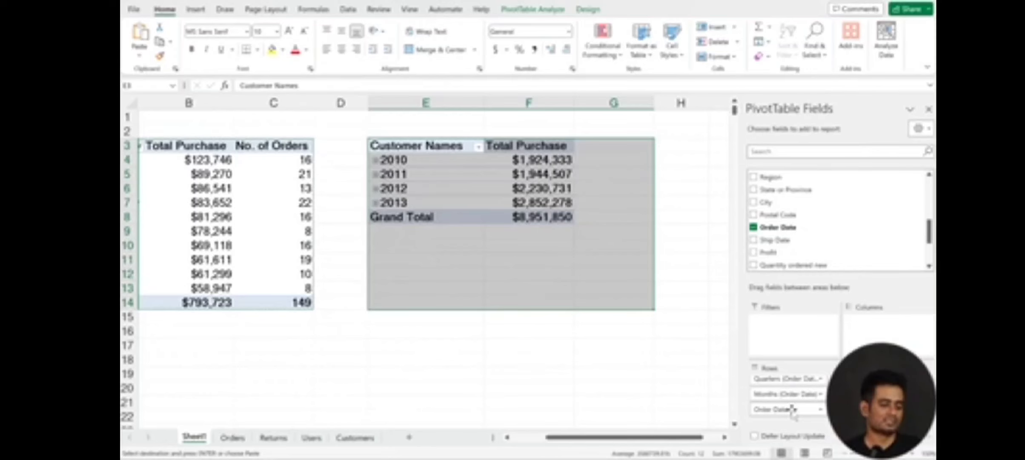
# Step: Group the order dates in the copied PivotTable by Months and Years only, without Quarters
pyautogui.click(417, 162)
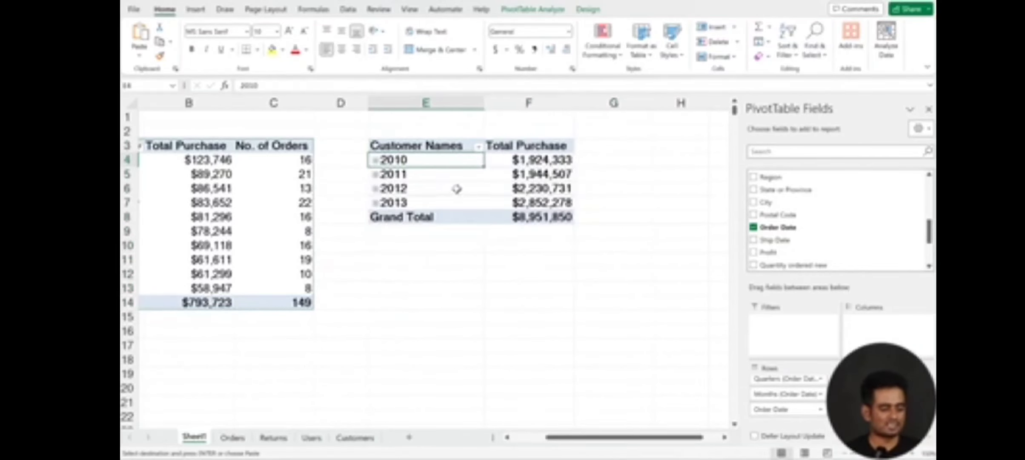
pyautogui.click(417, 188)
pyautogui.rightClick(419, 191)
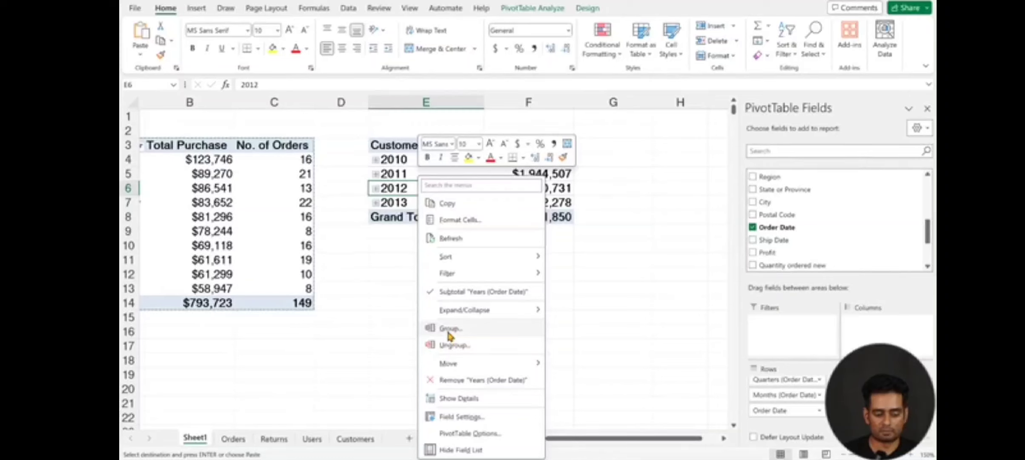
pyautogui.click(448, 332)
pyautogui.click(402, 354)
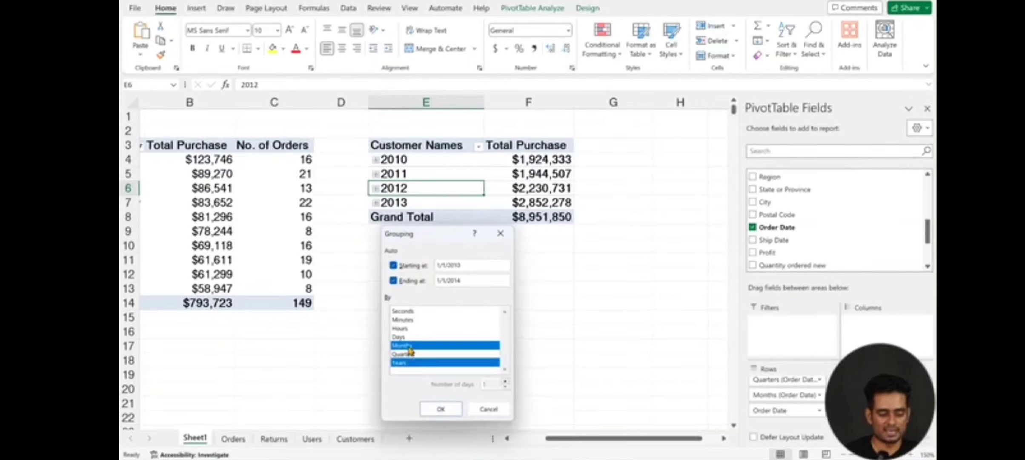
pyautogui.click(439, 408)
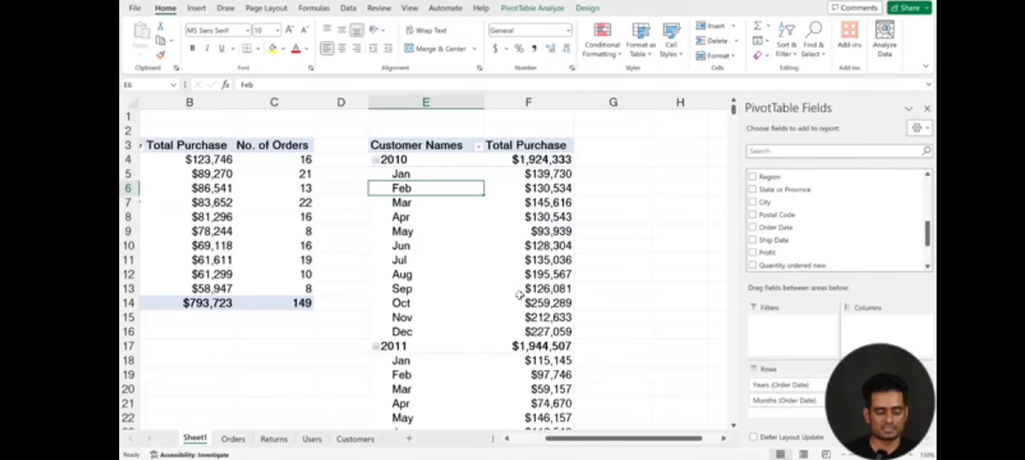
# Step: Examine the yearly and monthly Total Purchase figures in the copied PivotTable from 2010 down to the grand total
pyautogui.click(421, 146)
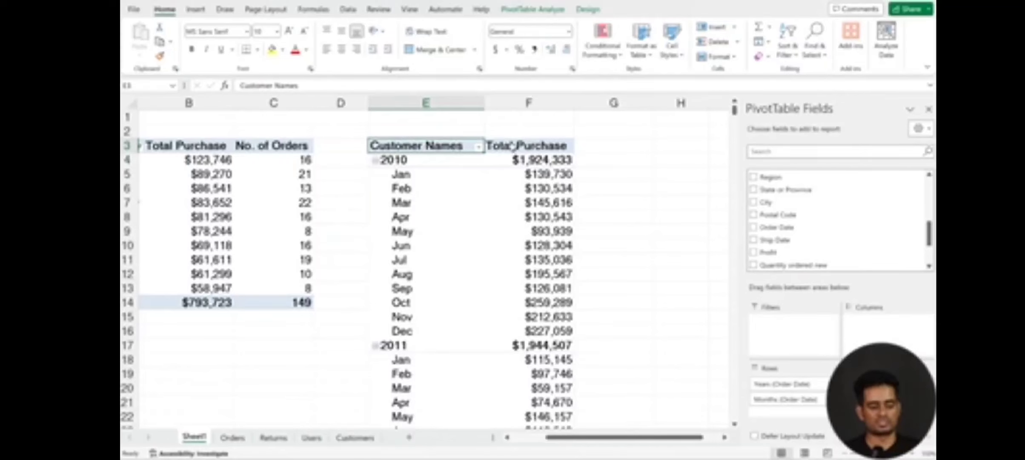
pyautogui.click(511, 148)
pyautogui.click(397, 165)
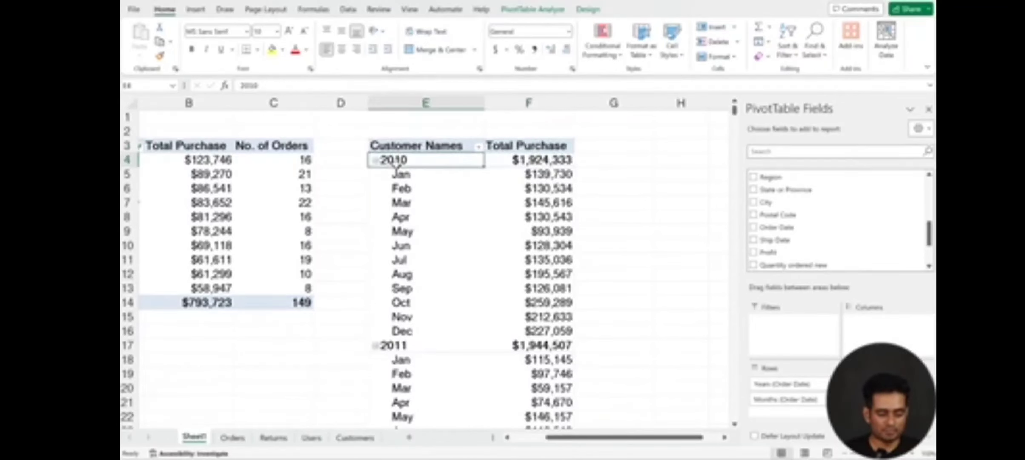
pyautogui.click(546, 161)
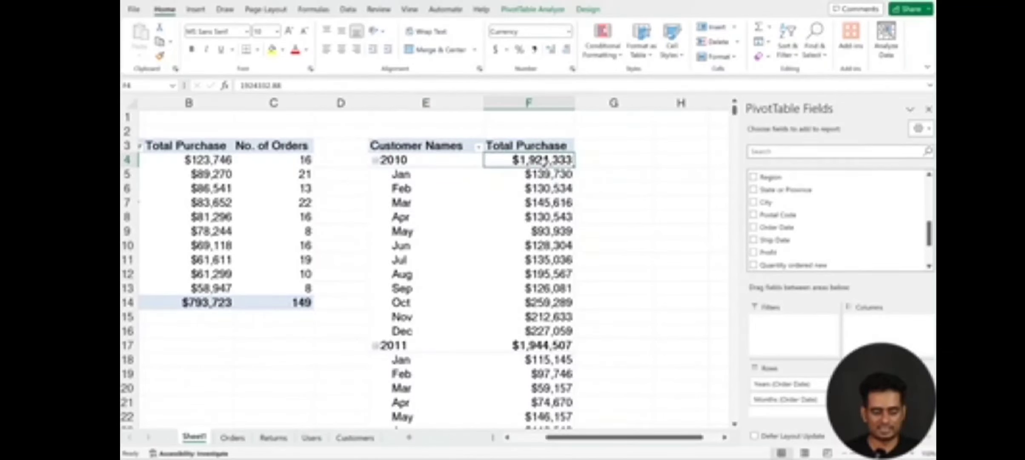
pyautogui.scroll(-1, 546, 161)
pyautogui.moveTo(532, 134); pyautogui.dragTo(532, 294)
pyautogui.scroll(1, 527, 228)
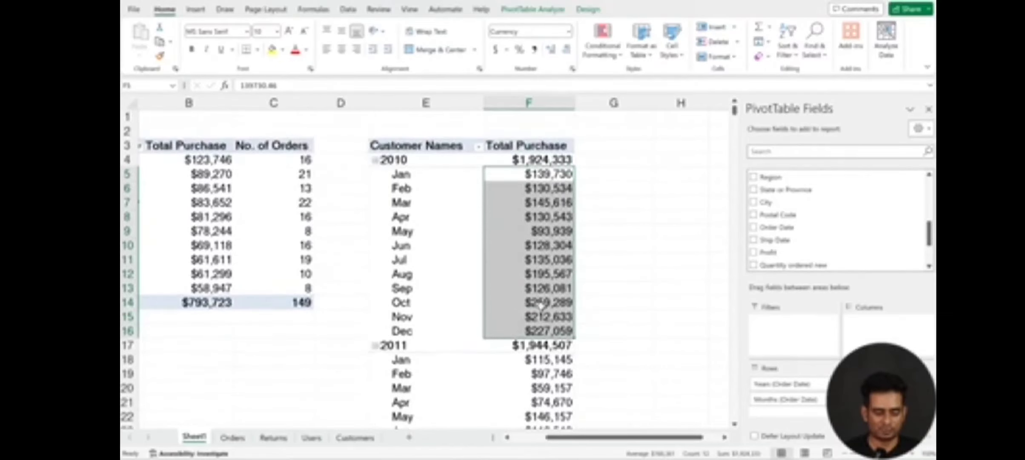
pyautogui.scroll(-1, 528, 228)
pyautogui.scroll(-14, 537, 267)
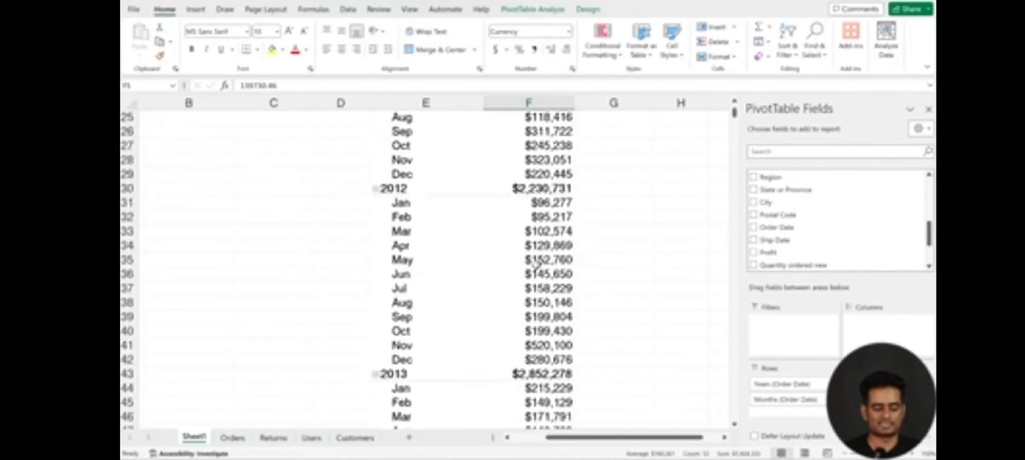
pyautogui.scroll(12, 542, 229)
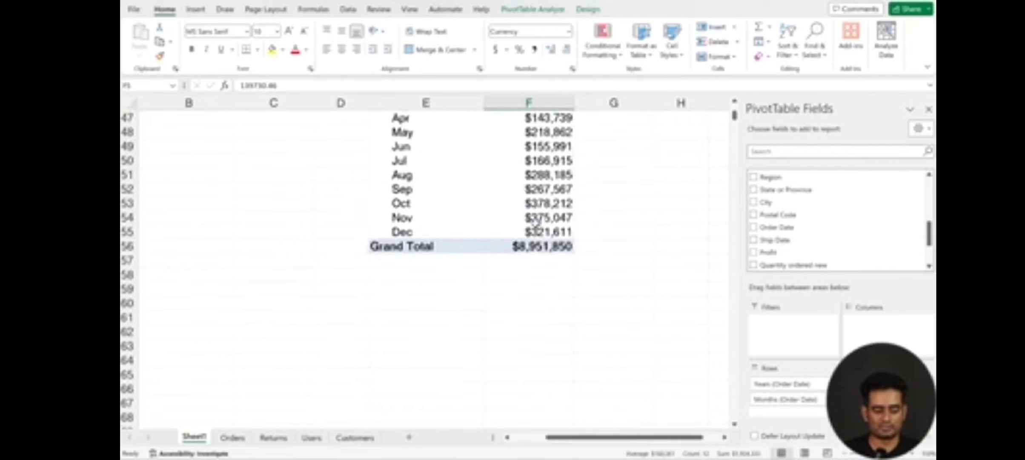
pyautogui.scroll(3, 429, 233)
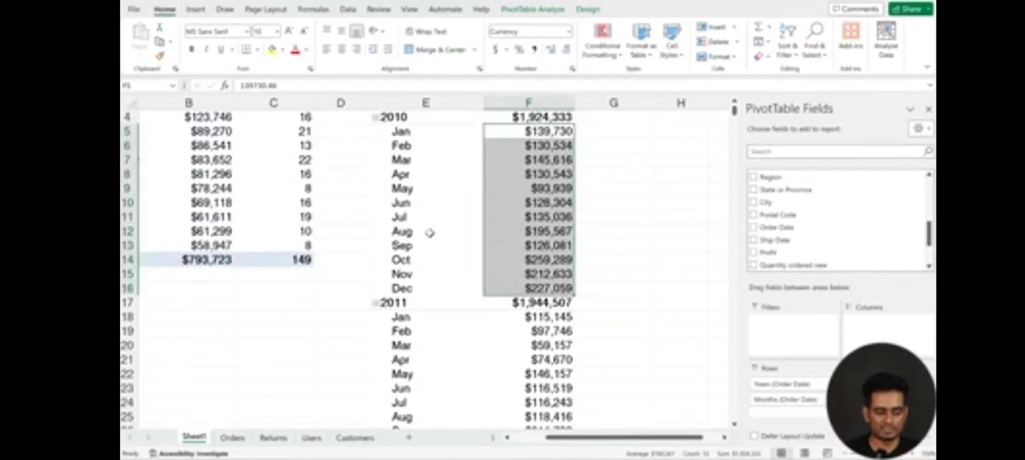
pyautogui.scroll(-8, 429, 233)
pyautogui.scroll(9, 429, 232)
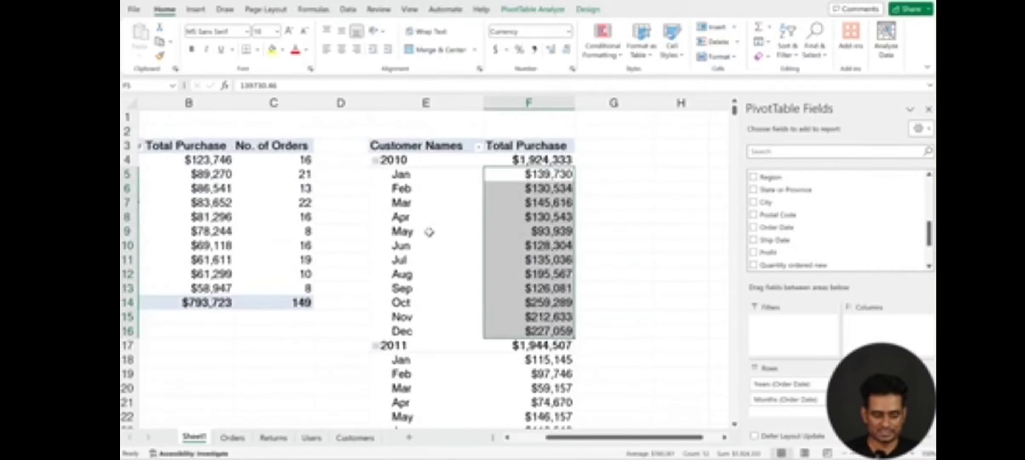
pyautogui.click(506, 216)
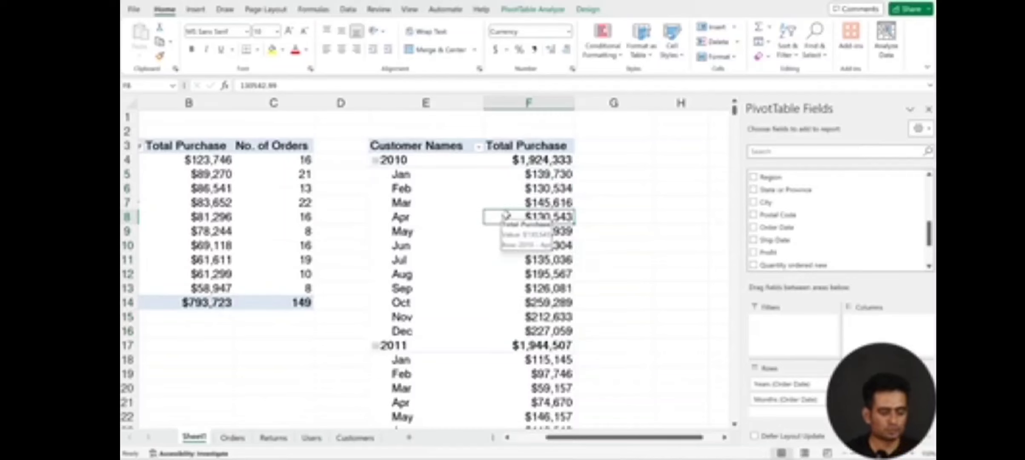
# Step: Set the font of the whole year-and-month PivotTable to Calibri
pyautogui.click(430, 177)
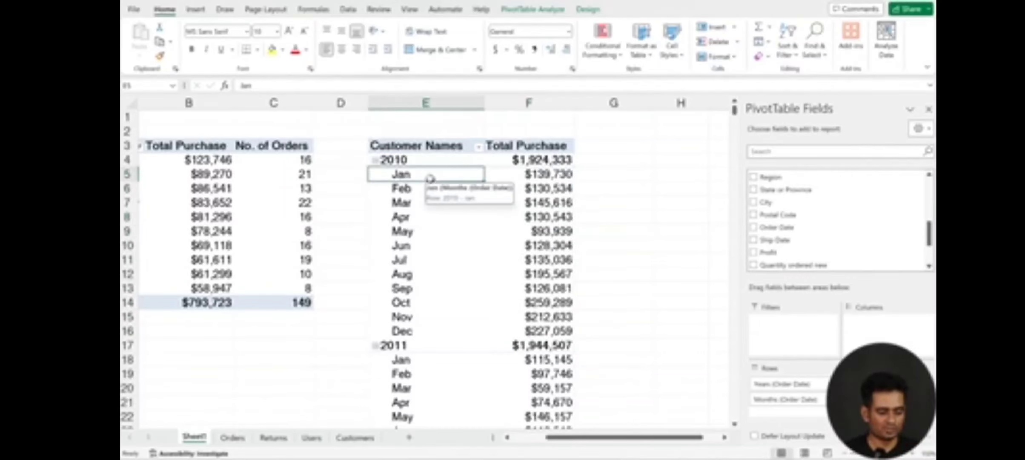
pyautogui.hotkey('ctrl', 'a')
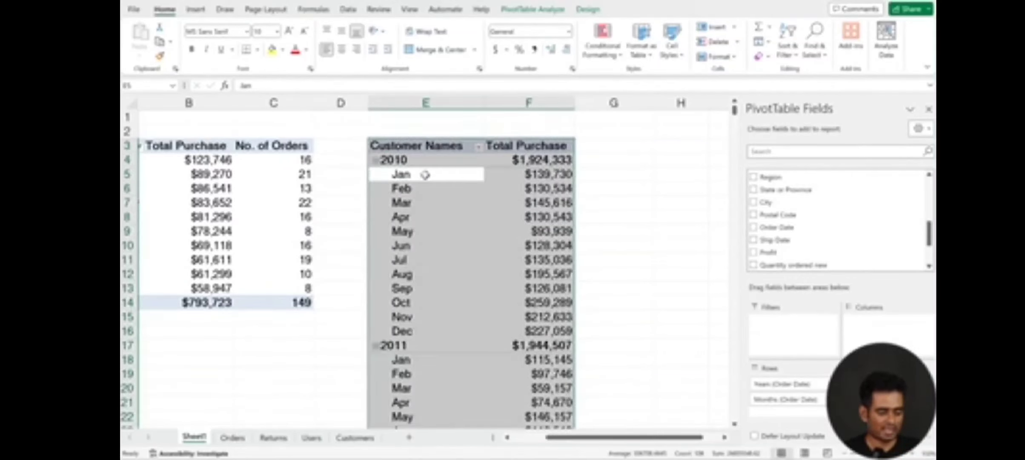
pyautogui.click(246, 37)
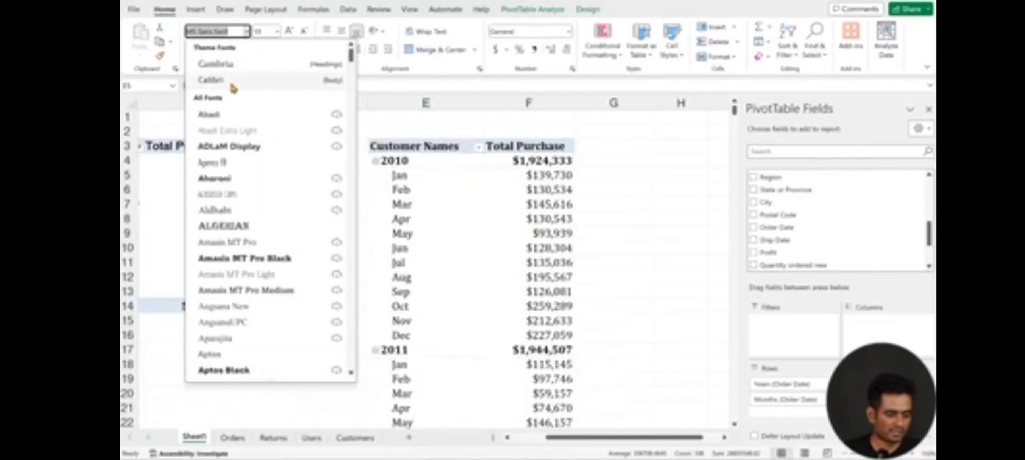
pyautogui.click(238, 76)
pyautogui.click(457, 238)
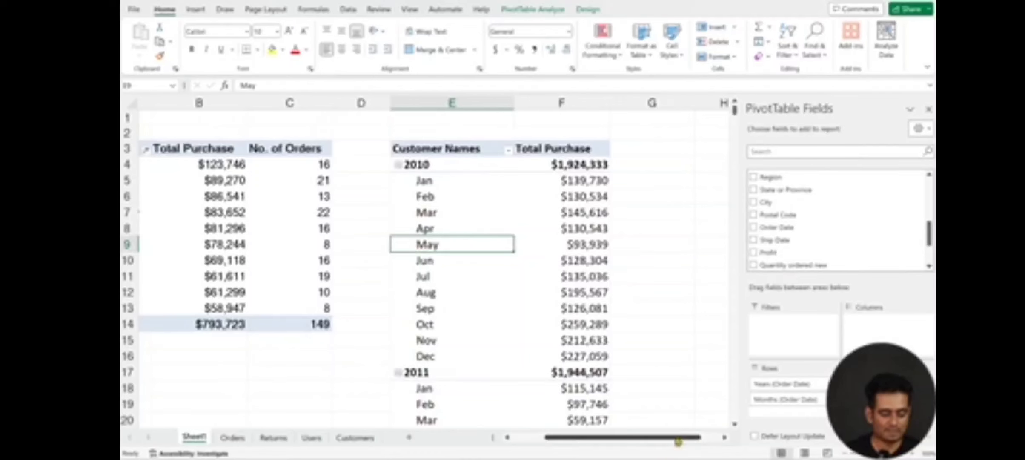
# Step: Turn off the subtotals in the year-and-month PivotTable
pyautogui.moveTo(666, 441); pyautogui.dragTo(676, 443)
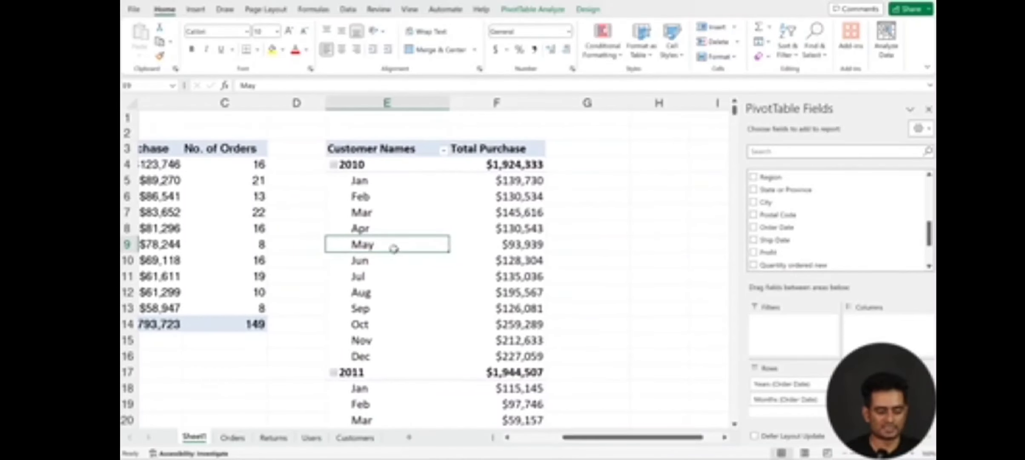
pyautogui.click(393, 201)
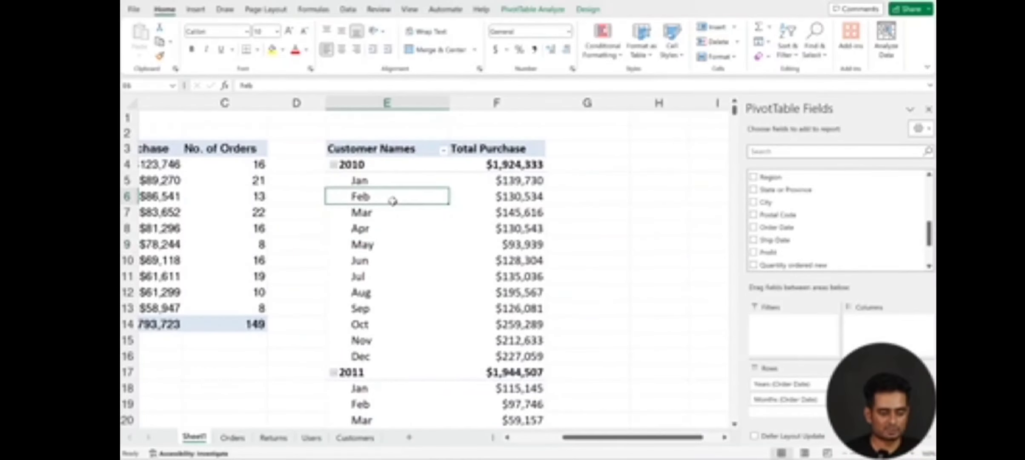
pyautogui.click(588, 9)
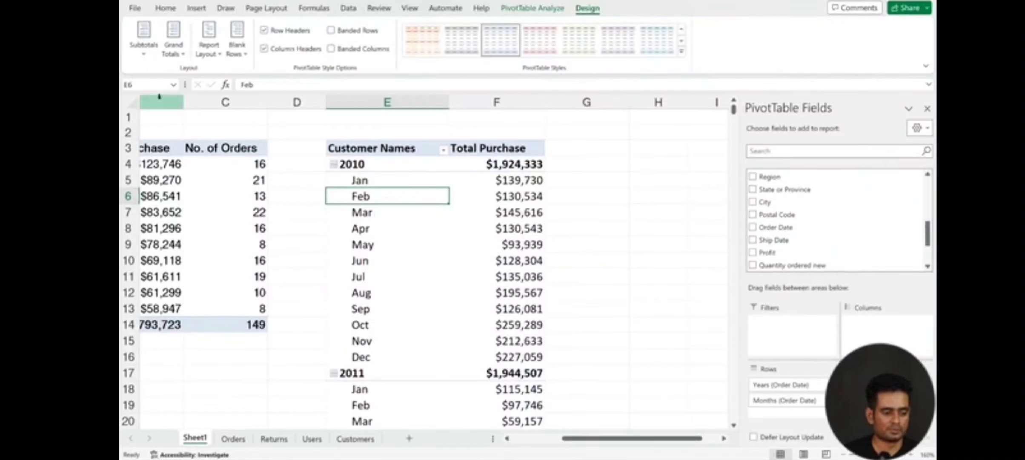
pyautogui.click(151, 56)
pyautogui.click(165, 76)
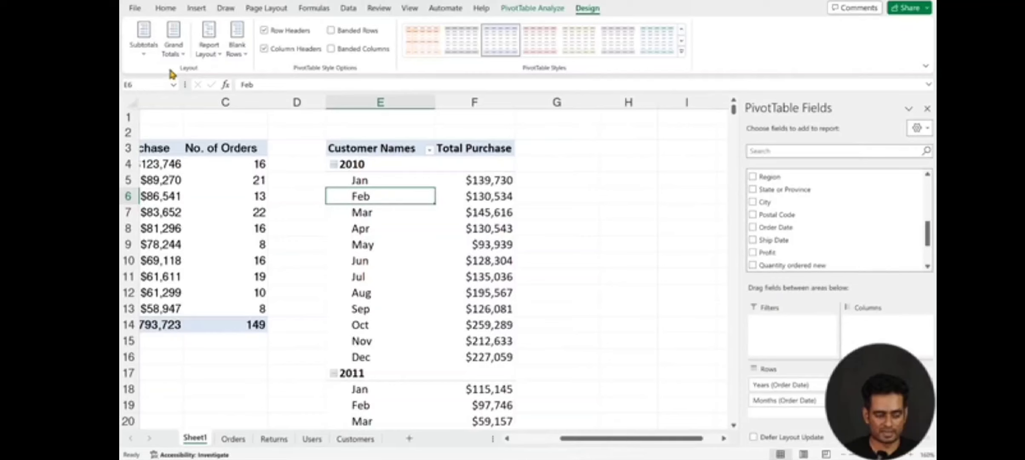
# Step: Turn off grand totals for rows and columns in the year-and-month PivotTable, and check the end of the table
pyautogui.click(177, 55)
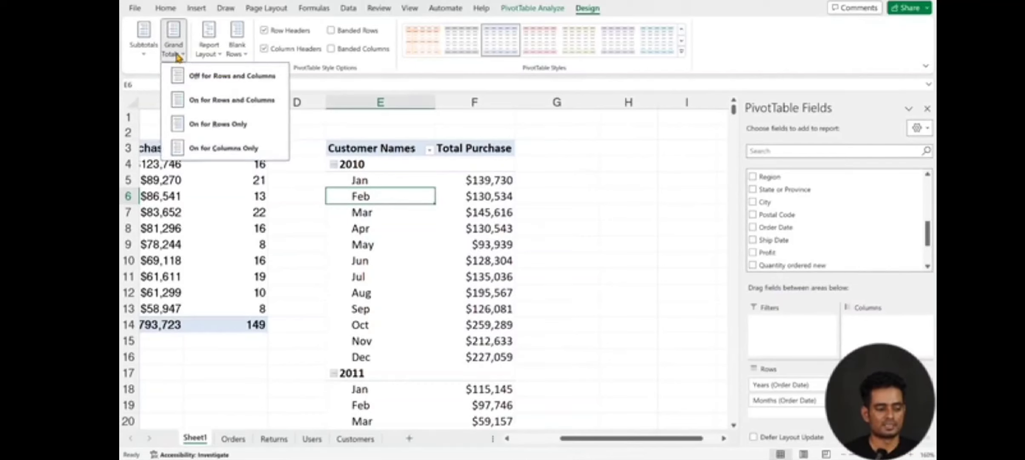
pyautogui.click(203, 77)
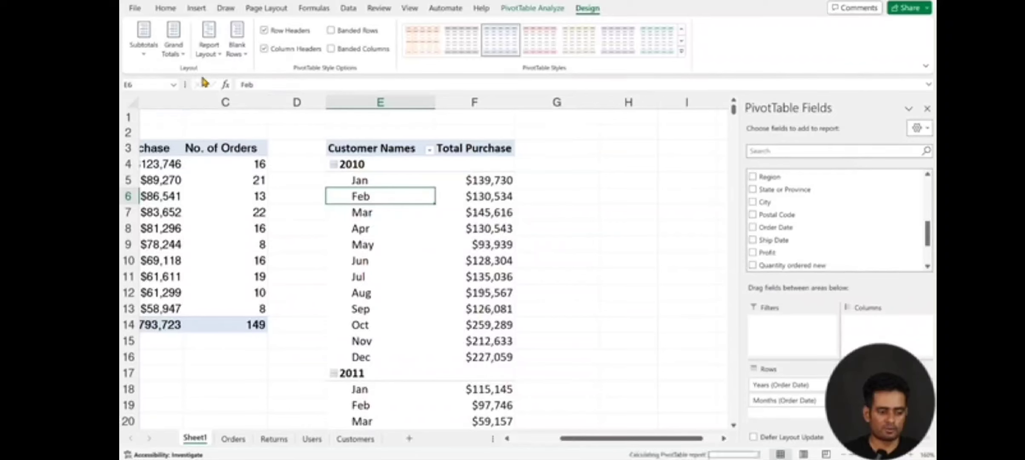
pyautogui.scroll(-5, 421, 228)
pyautogui.scroll(-14, 421, 228)
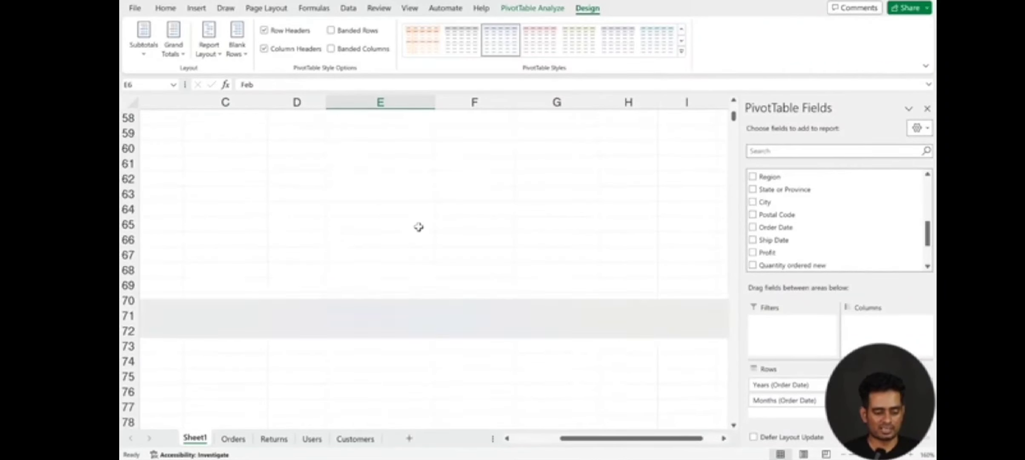
pyautogui.scroll(19, 419, 226)
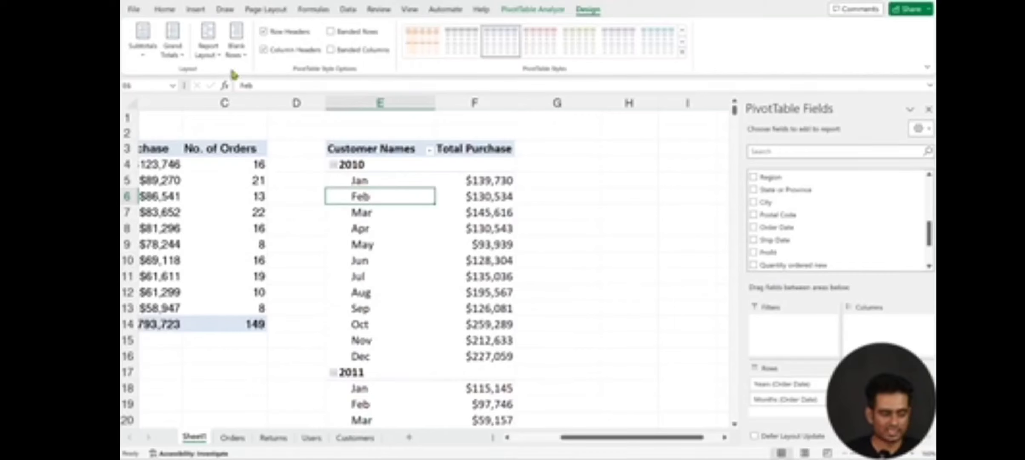
# Step: Show the year-and-month PivotTable in outline form and rename its row field headers to Year and Month
pyautogui.click(219, 54)
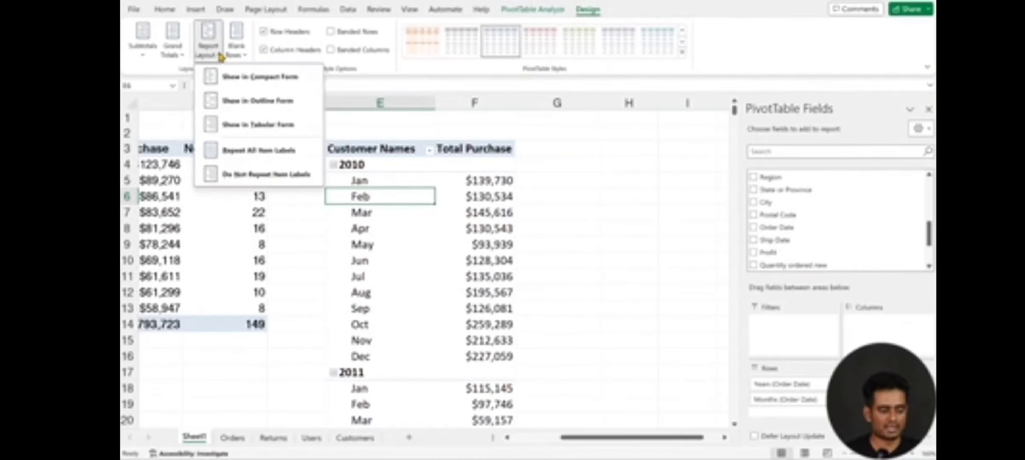
pyautogui.click(240, 103)
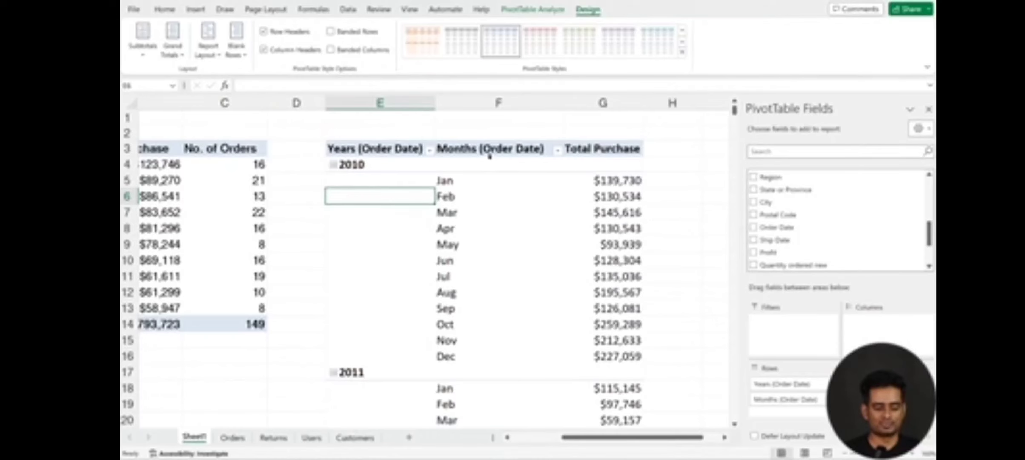
pyautogui.click(486, 156)
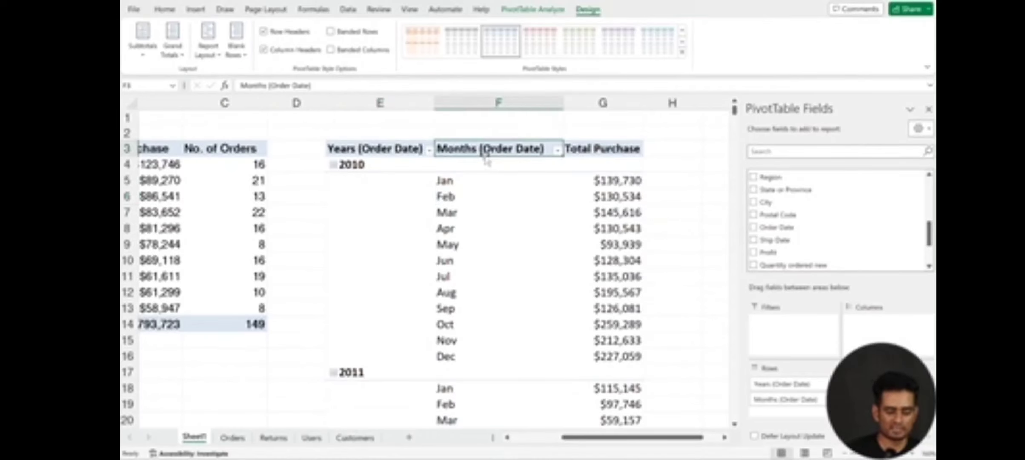
pyautogui.write('Year')
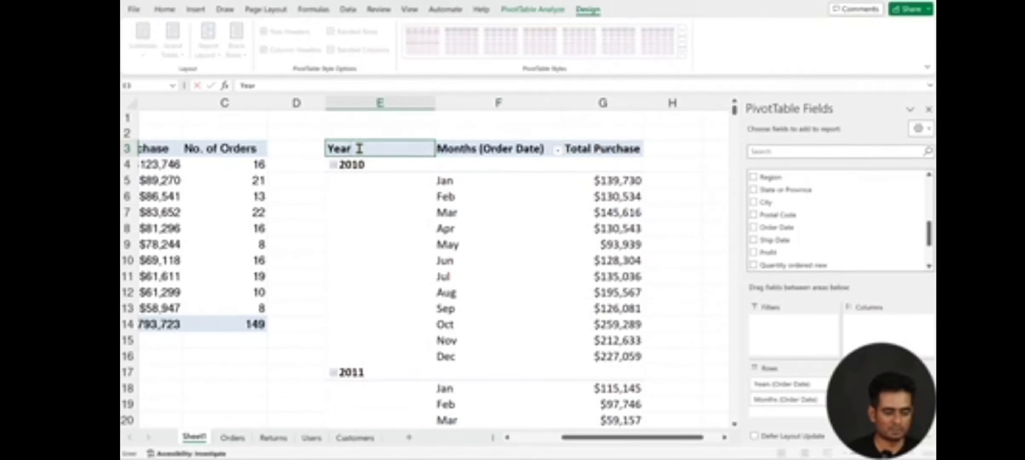
pyautogui.press('Tab')
pyautogui.write('Month')
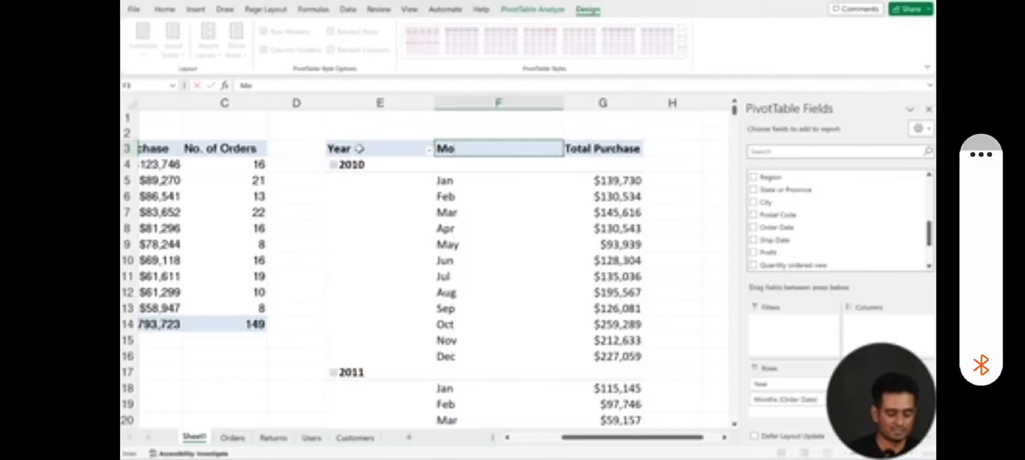
pyautogui.press('Return')
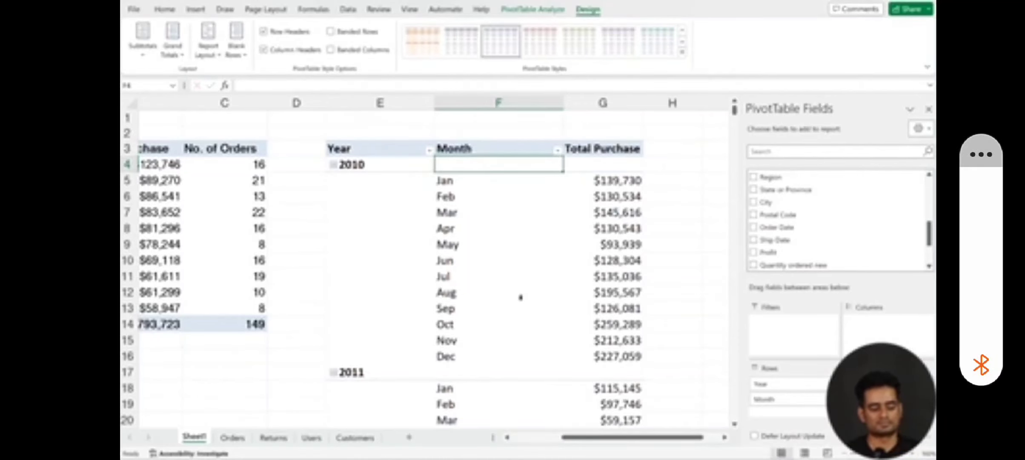
pyautogui.scroll(-5, 521, 297)
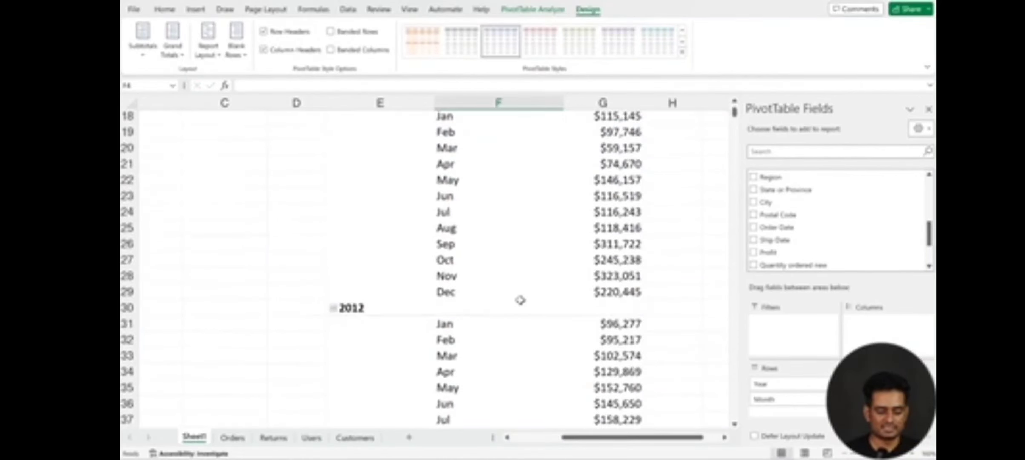
pyautogui.scroll(5, 520, 299)
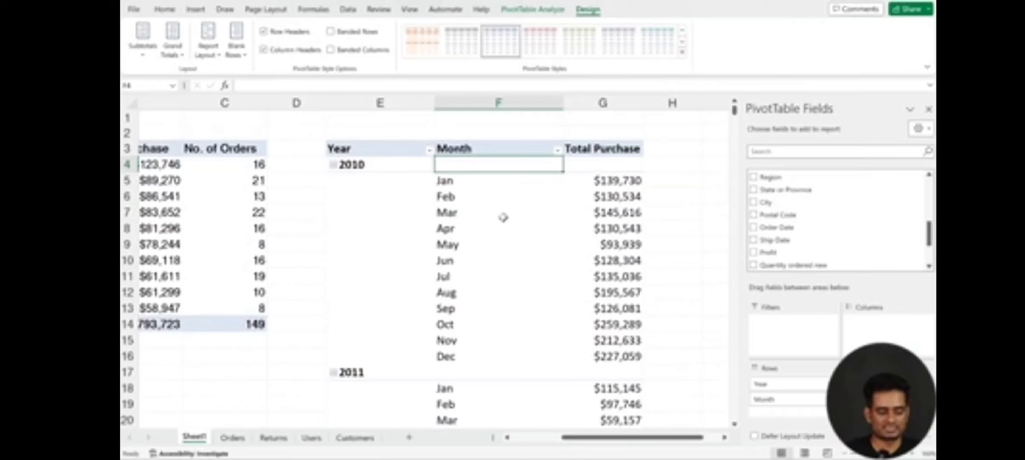
# Step: Switch the year-and-month PivotTable to tabular form and look through its rows
pyautogui.click(483, 206)
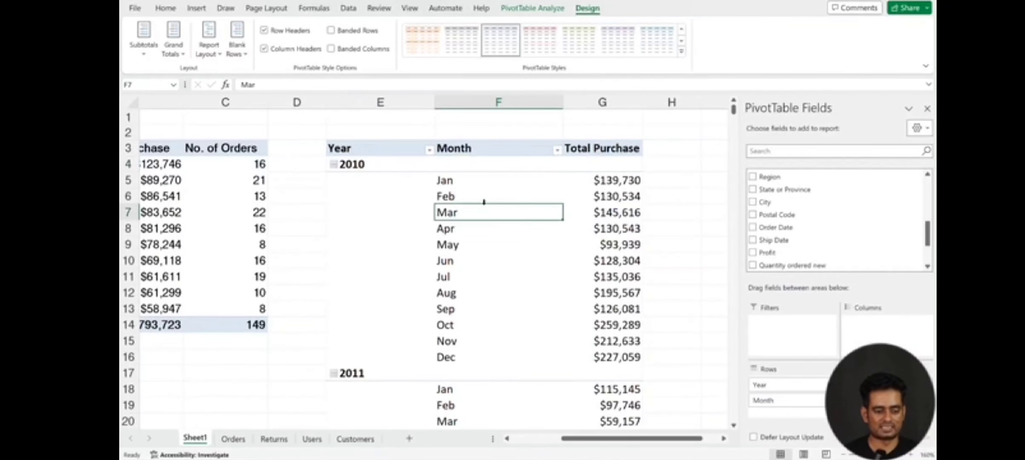
pyautogui.click(215, 55)
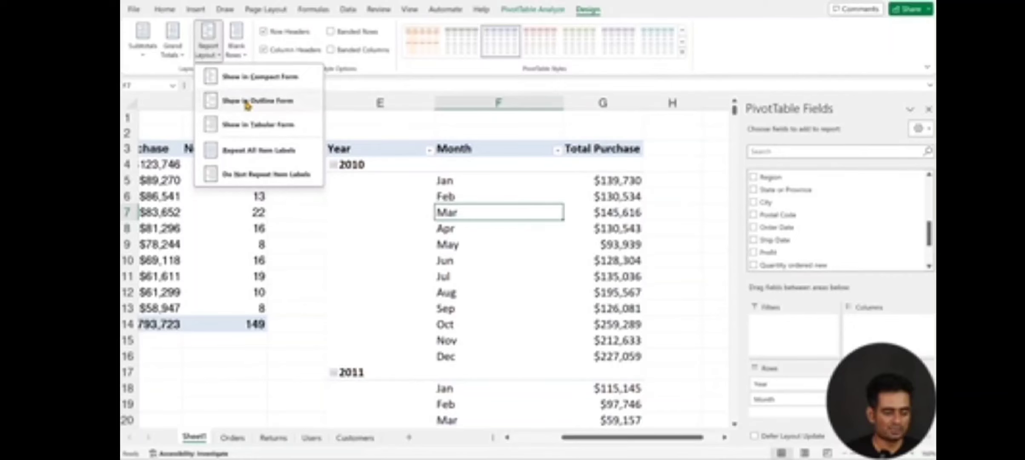
pyautogui.click(248, 124)
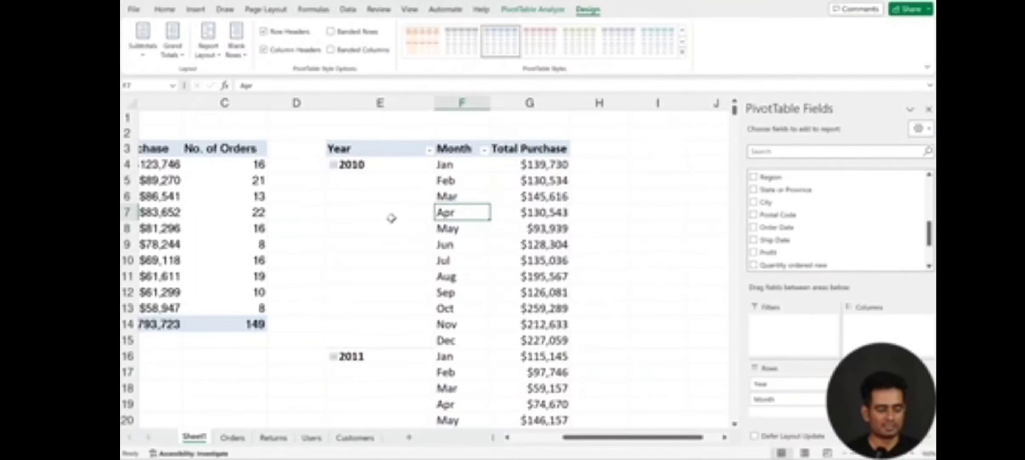
pyautogui.scroll(-7, 468, 192)
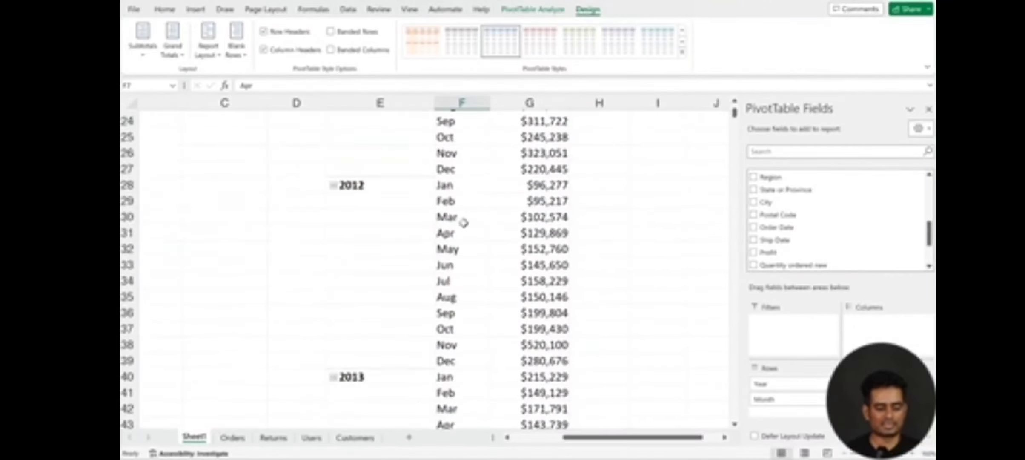
pyautogui.scroll(7, 464, 222)
pyautogui.click(402, 214)
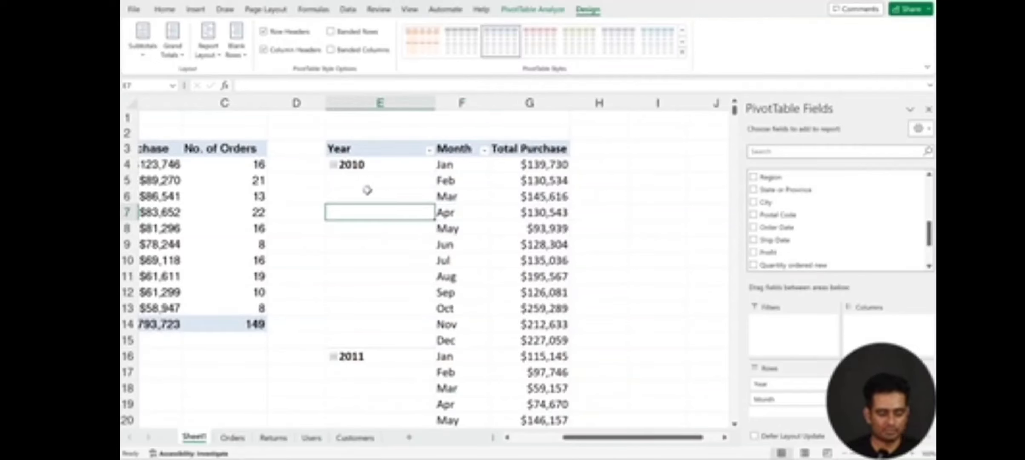
# Step: Collapse the entire Year field in the year-and-month PivotTable, and undo the collapse
pyautogui.rightClick(365, 167)
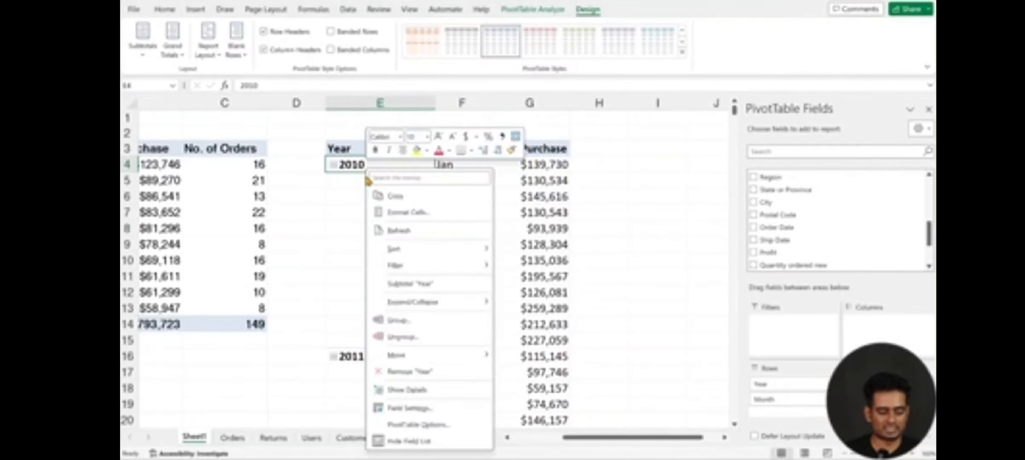
pyautogui.moveTo(445, 306)
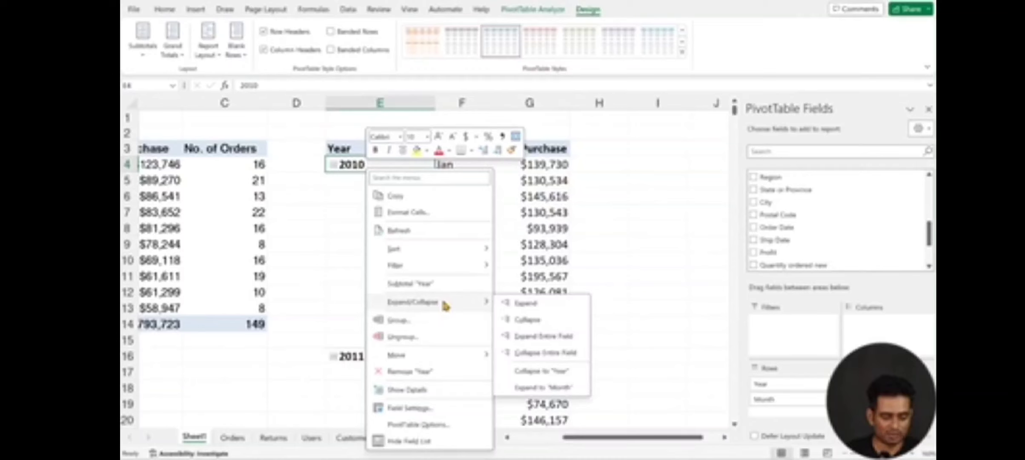
pyautogui.click(537, 353)
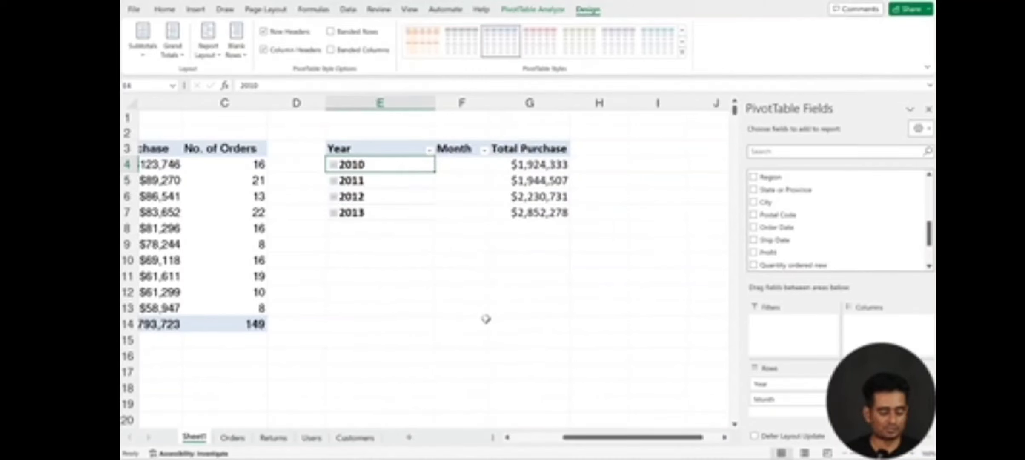
pyautogui.hotkey('ctrl', 'z')
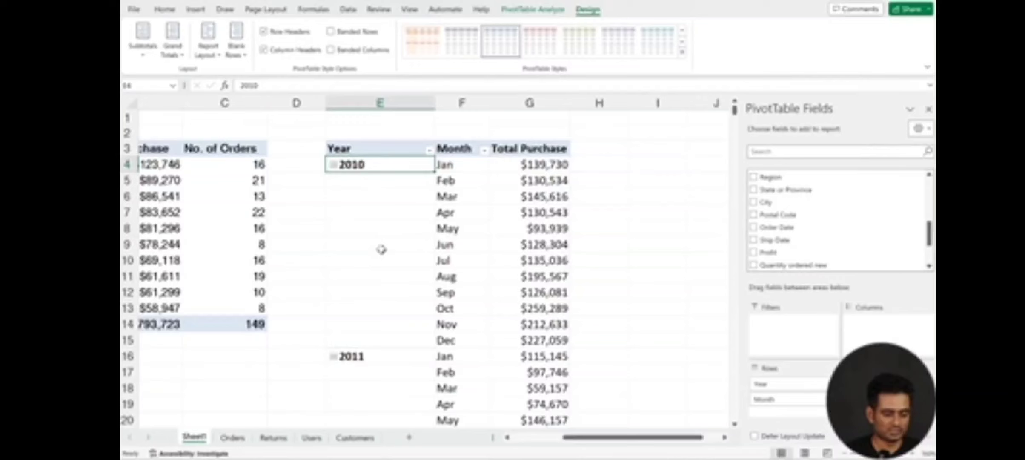
# Step: Try to expand the 2010 item in the Year field
pyautogui.rightClick(370, 168)
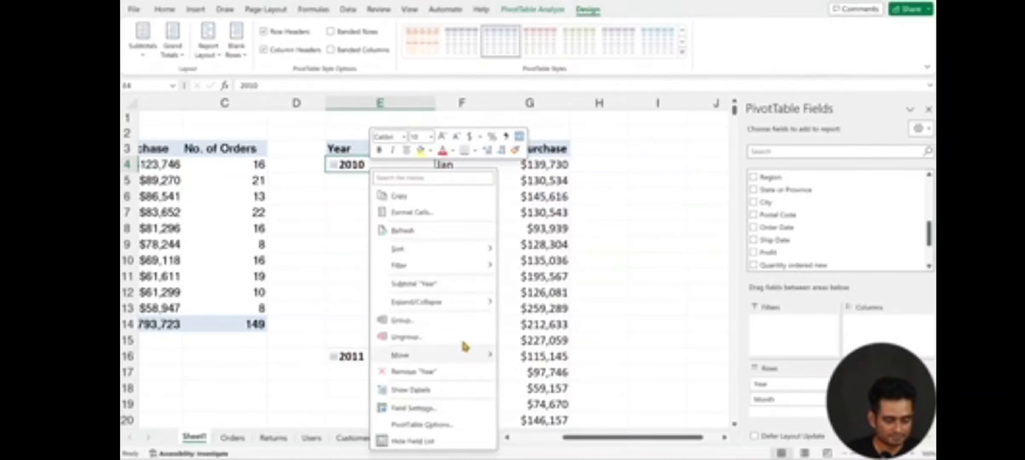
pyautogui.moveTo(471, 307)
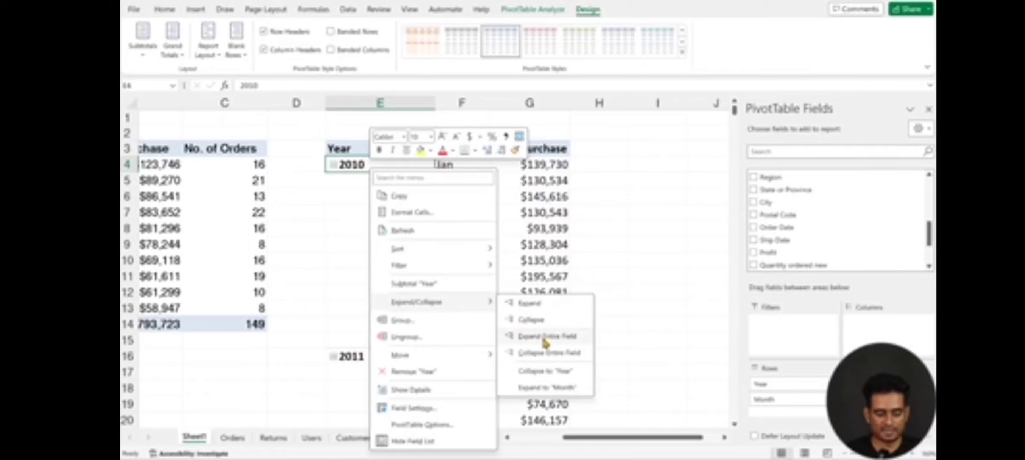
pyautogui.click(533, 304)
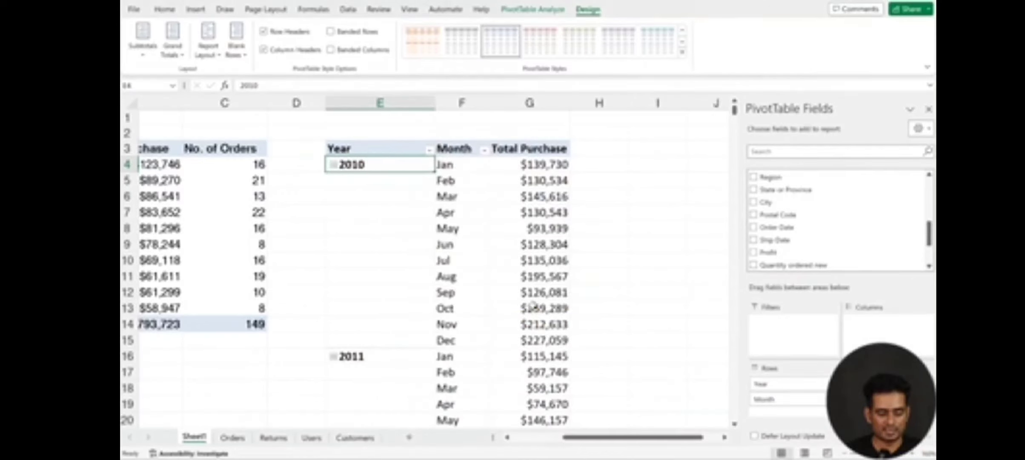
pyautogui.rightClick(354, 166)
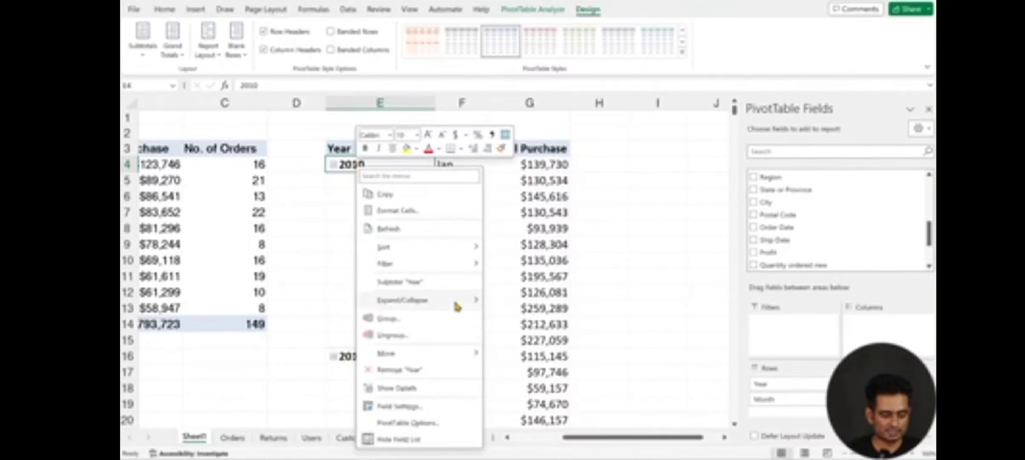
pyautogui.moveTo(463, 304)
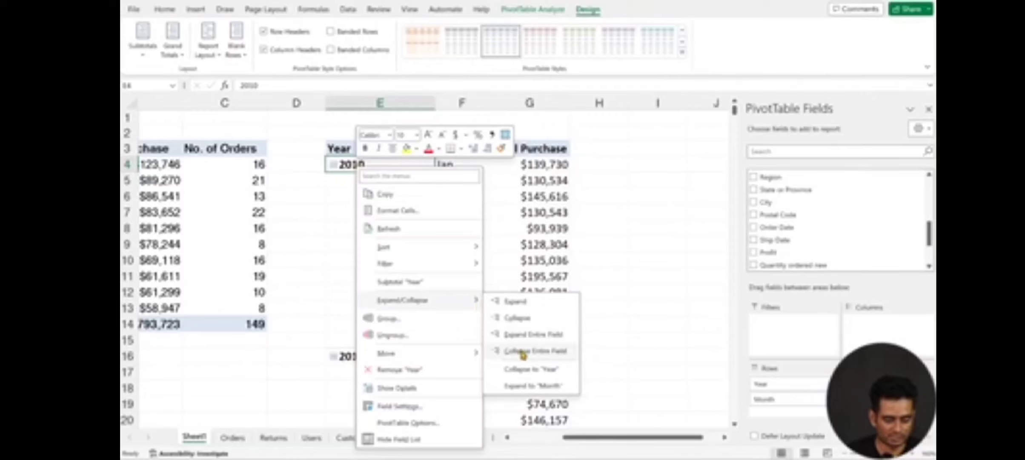
pyautogui.press('Escape')
pyautogui.press('Escape')
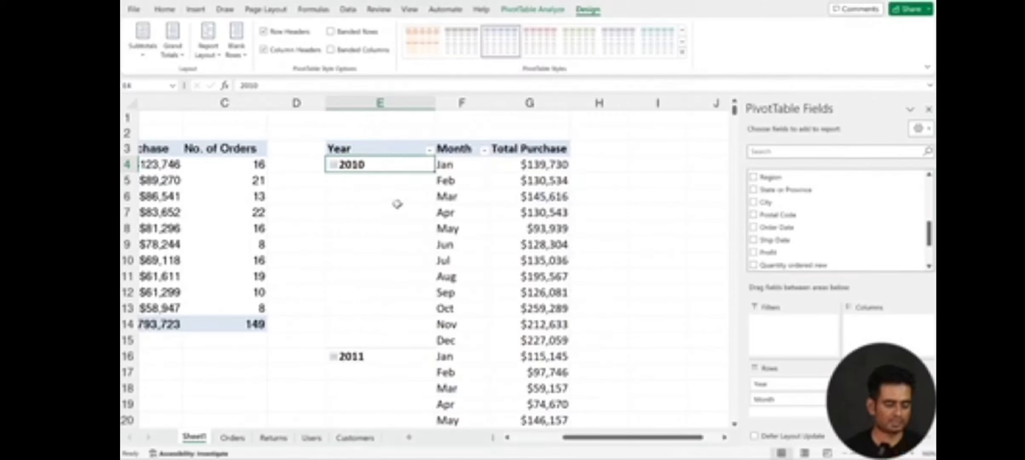
pyautogui.rightClick(390, 167)
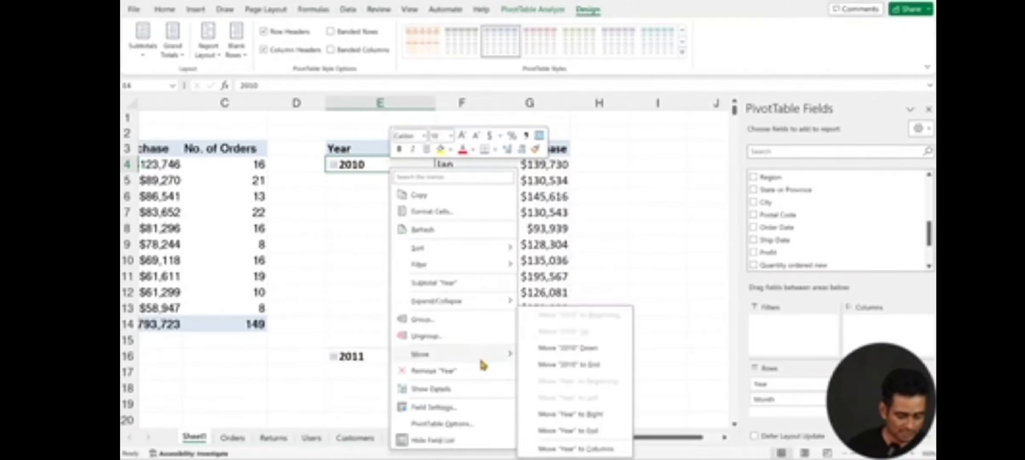
pyautogui.moveTo(459, 302)
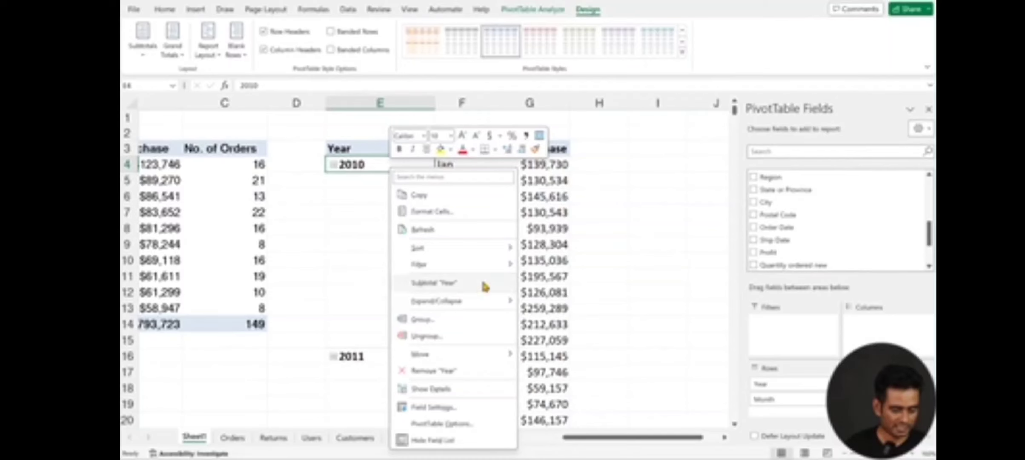
pyautogui.click(362, 230)
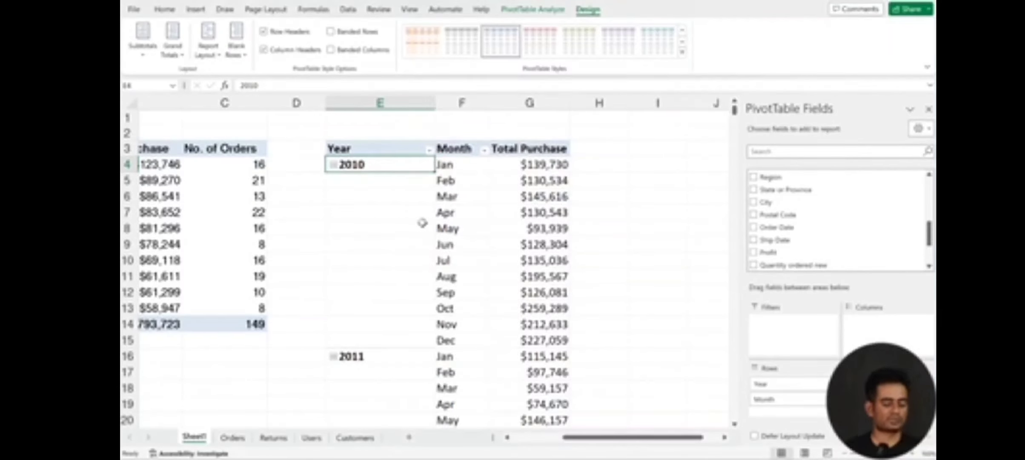
pyautogui.scroll(-5, 422, 222)
pyautogui.scroll(5, 422, 222)
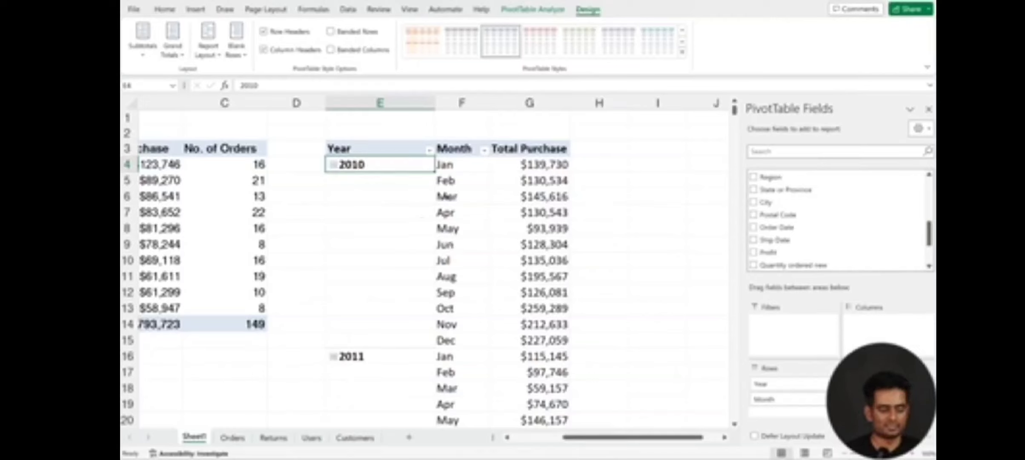
pyautogui.click(512, 181)
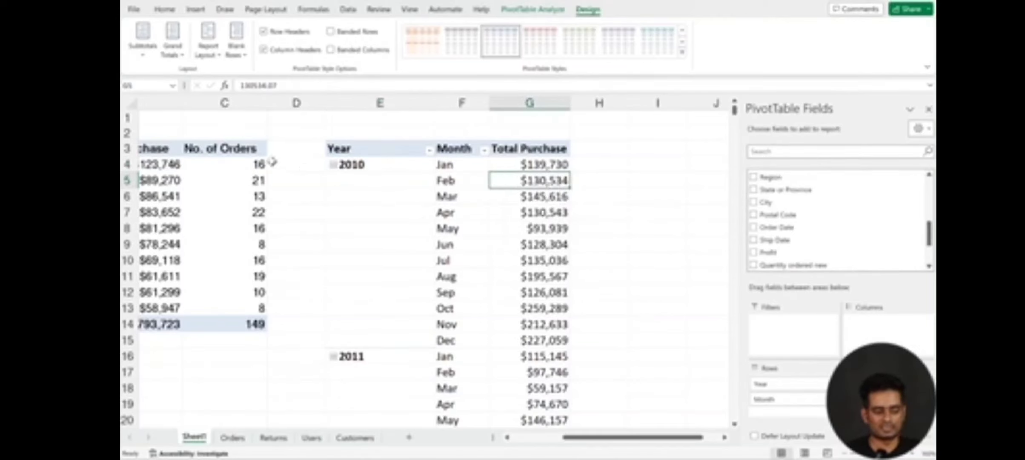
pyautogui.click(237, 164)
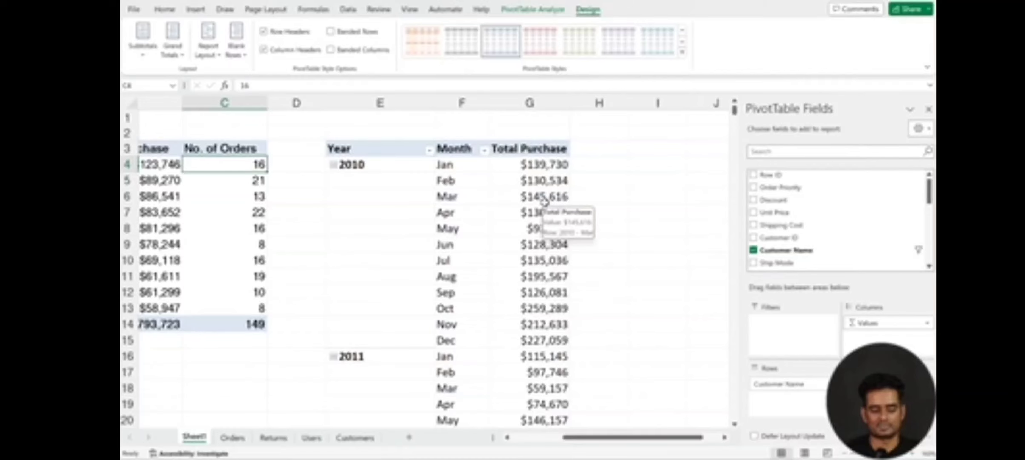
pyautogui.scroll(-5, 519, 253)
pyautogui.scroll(5, 519, 253)
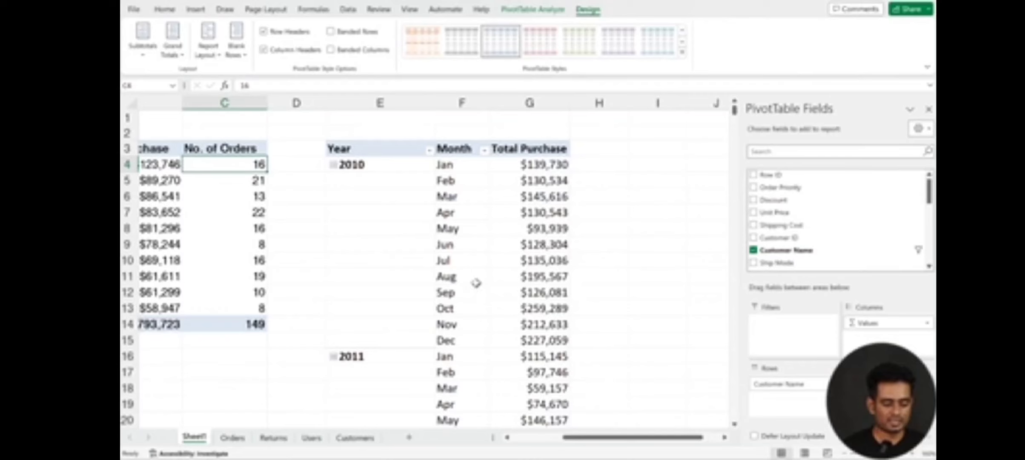
# Step: Select the whole year-and-month PivotTable from the Year header down to December 2013 and copy it
pyautogui.click(357, 150)
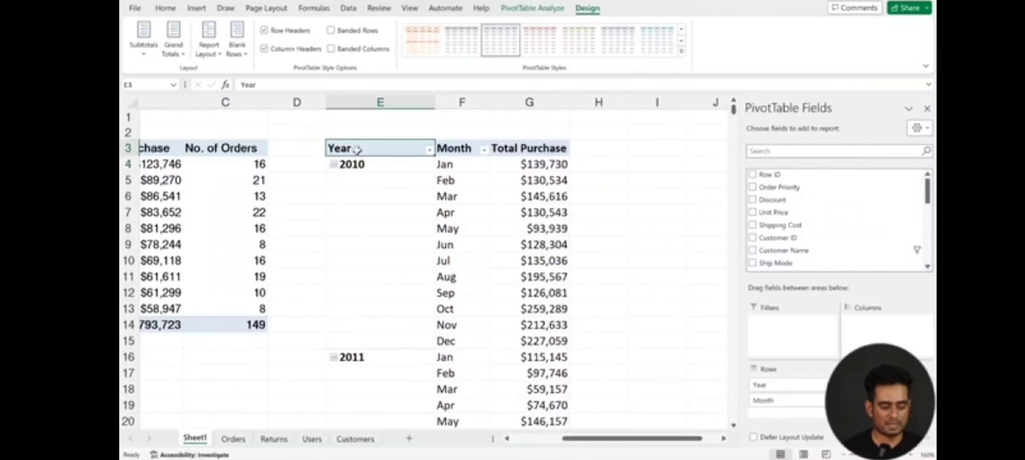
pyautogui.hotkey('shift', 'Right')
pyautogui.hotkey('shift', 'Right')
pyautogui.hotkey('shift', 'Down')
pyautogui.hotkey('shift', 'Down')
pyautogui.hotkey('shift', 'Down')
pyautogui.hotkey('shift', 'Down')
pyautogui.hotkey('shift', 'Down')
pyautogui.hotkey('shift', 'Down')
pyautogui.hotkey('shift', 'Down')
pyautogui.hotkey('shift', 'Down')
pyautogui.hotkey('shift', 'Down')
pyautogui.hotkey('shift', 'Down')
pyautogui.hotkey('shift', 'Down')
pyautogui.hotkey('shift', 'Down')
pyautogui.hotkey('shift', 'Down')
pyautogui.hotkey('shift', 'Down')
pyautogui.hotkey('shift', 'Down')
pyautogui.hotkey('shift', 'Down')
pyautogui.hotkey('shift', 'Down')
pyautogui.hotkey('shift', 'Down')
pyautogui.hotkey('shift', 'Down')
pyautogui.hotkey('shift', 'Down')
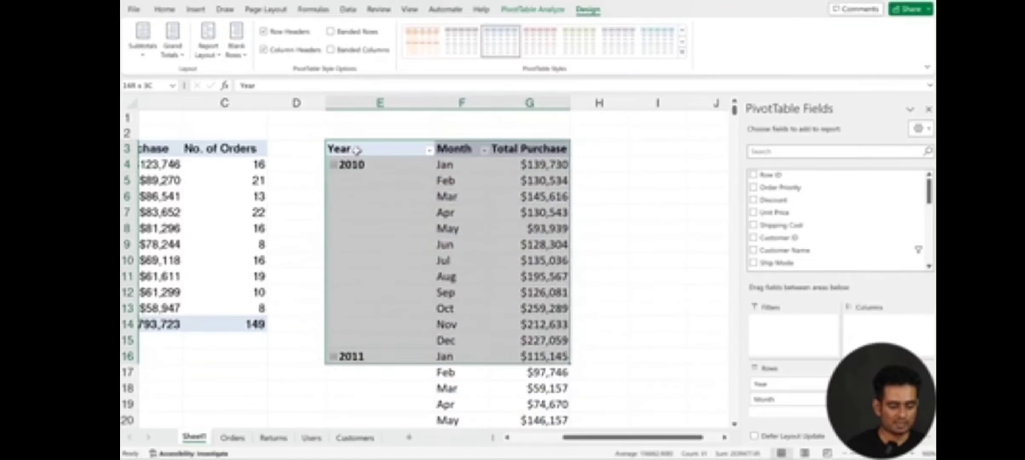
pyautogui.hotkey('ctrl', 'shift', 'Down')
pyautogui.hotkey('ctrl', 'shift', 'Down')
pyautogui.hotkey('ctrl', 'shift', 'Up')
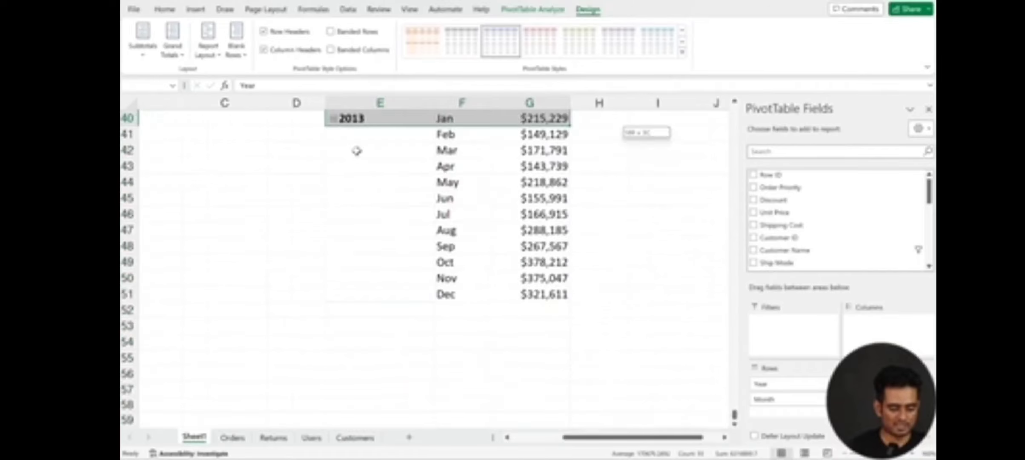
pyautogui.hotkey('shift', 'Down')
pyautogui.hotkey('shift', 'Down')
pyautogui.hotkey('shift', 'Down')
pyautogui.hotkey('shift', 'Down')
pyautogui.hotkey('shift', 'Down')
pyautogui.hotkey('shift', 'Down')
pyautogui.hotkey('shift', 'Down')
pyautogui.hotkey('shift', 'Down')
pyautogui.hotkey('shift', 'Down')
pyautogui.hotkey('shift', 'Down')
pyautogui.hotkey('shift', 'Down')
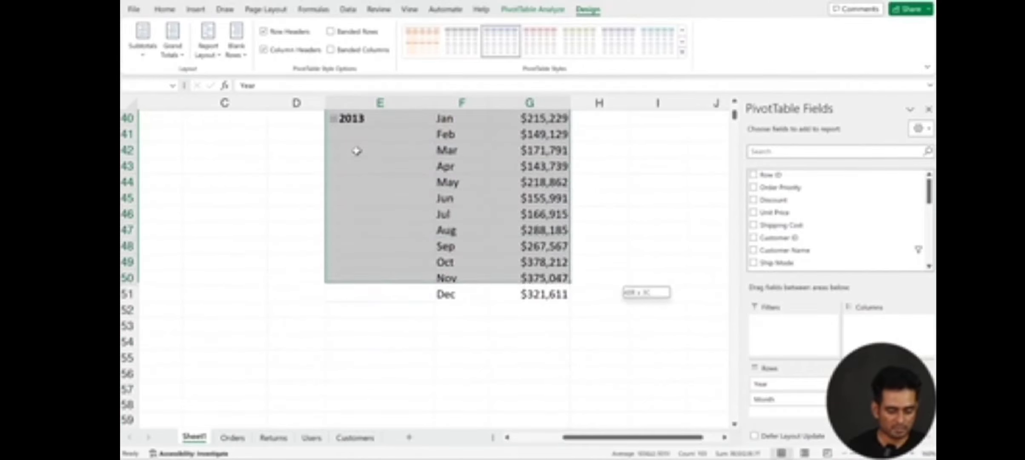
pyautogui.hotkey('ctrl', 'c')
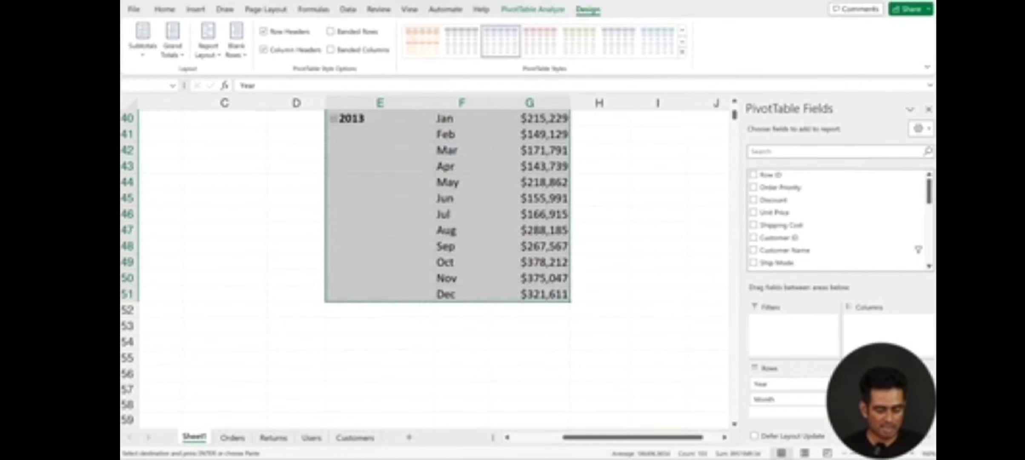
# Step: Paste the copied year-and-month PivotTable at cell I3, beside the original
pyautogui.click(717, 439)
pyautogui.scroll(3, 552, 368)
pyautogui.moveTo(629, 442); pyautogui.dragTo(599, 441)
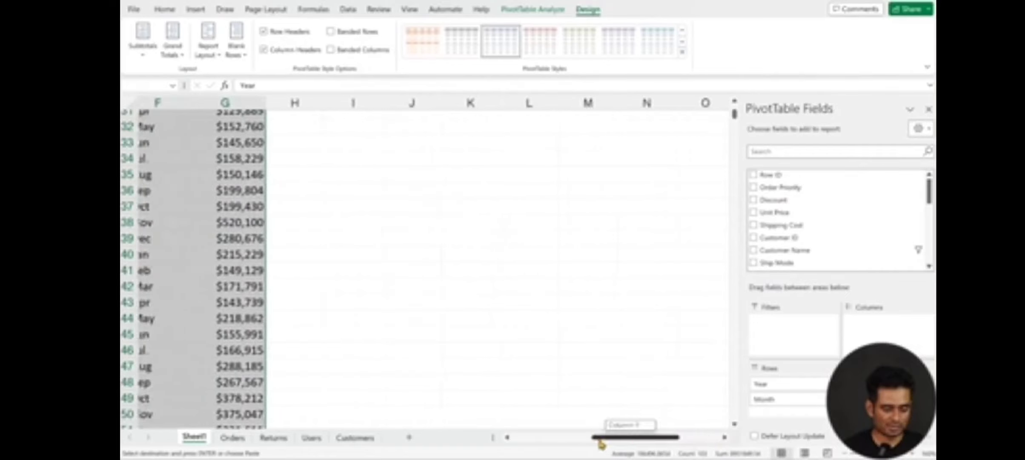
pyautogui.scroll(10, 599, 442)
pyautogui.click(353, 154)
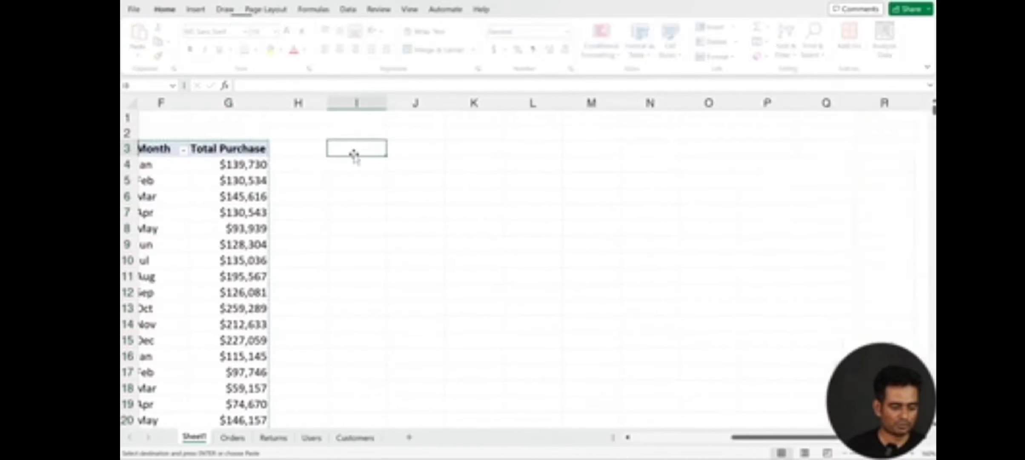
pyautogui.hotkey('ctrl', 'v')
pyautogui.doubleClick(446, 99)
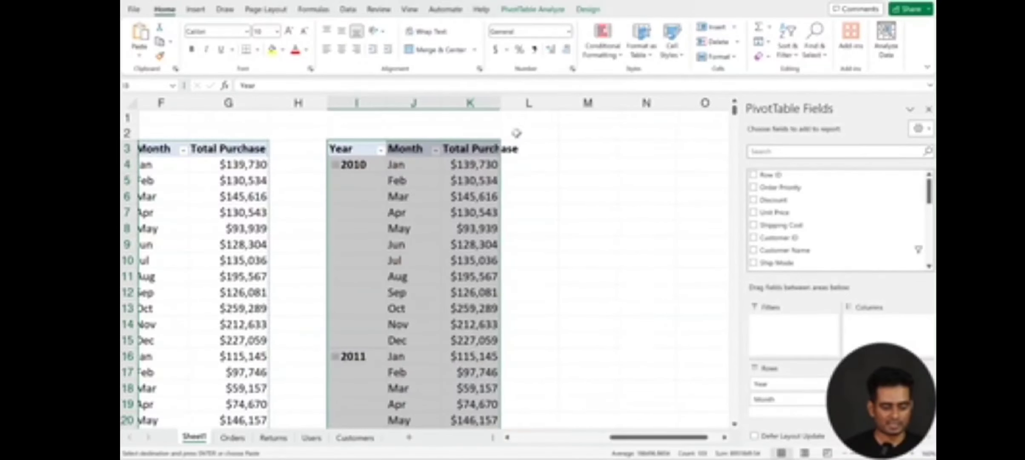
# Step: Move the Month field from rows to columns in the pasted PivotTable and look across its months
pyautogui.moveTo(766, 398); pyautogui.dragTo(876, 338)
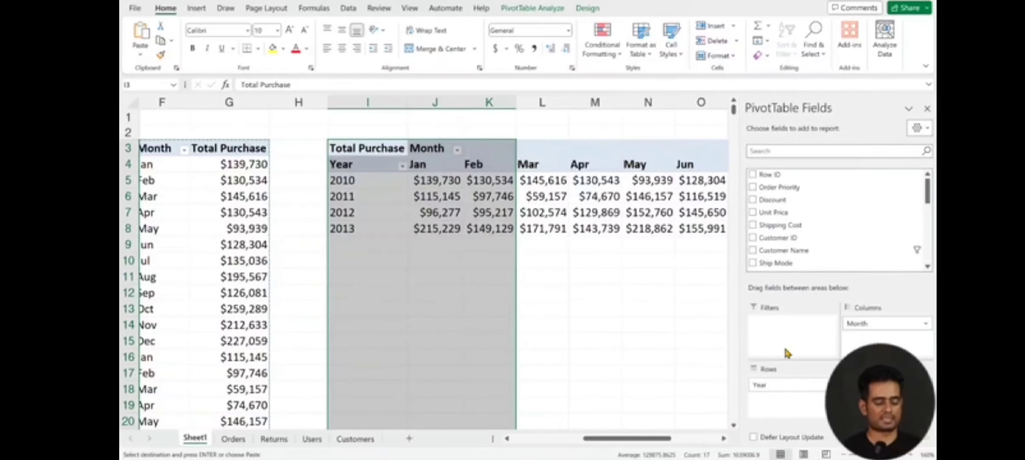
pyautogui.click(616, 353)
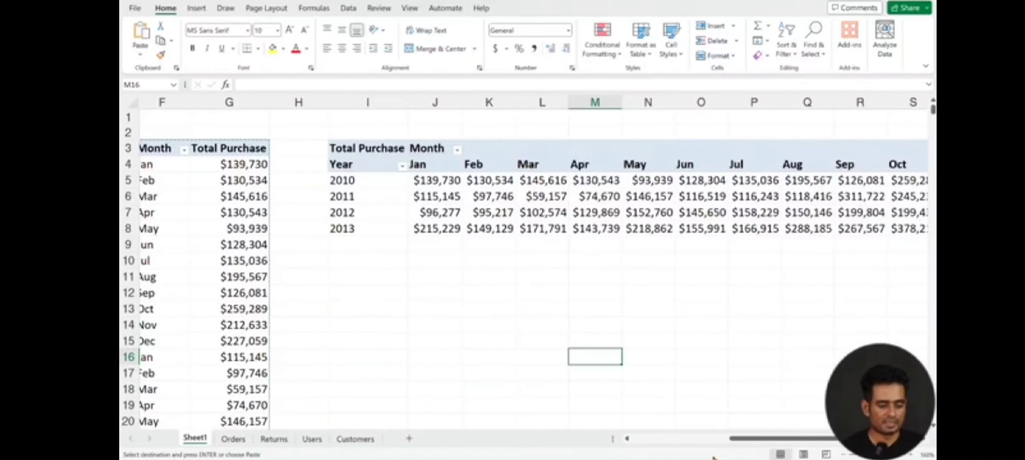
pyautogui.hscroll(-3, 421, 203)
pyautogui.hscroll(1, 421, 202)
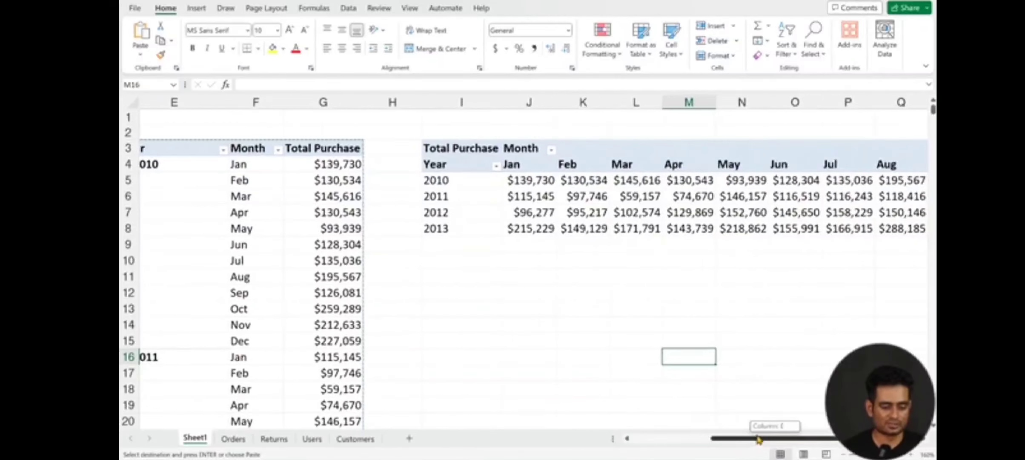
pyautogui.moveTo(774, 437); pyautogui.dragTo(814, 443)
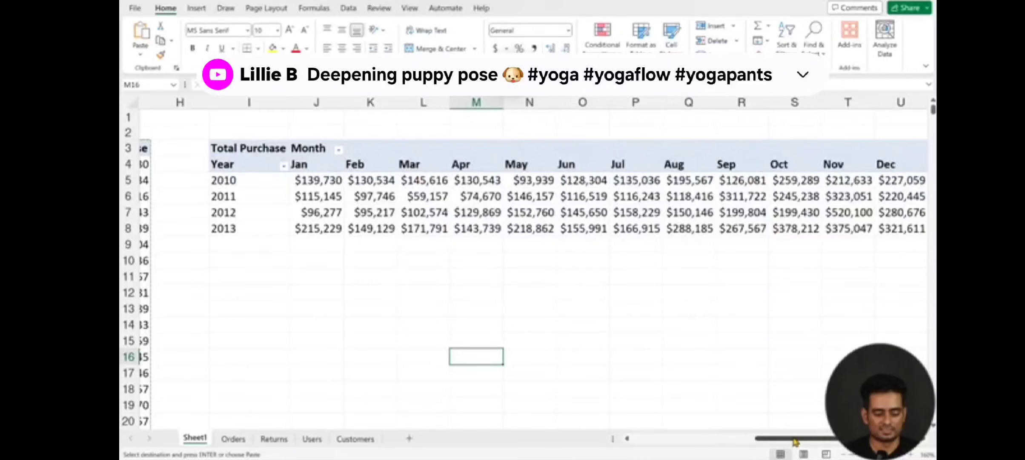
# Step: Add the Region field as a report filter to the top 10 customers PivotTable
pyautogui.moveTo(797, 443); pyautogui.dragTo(671, 445)
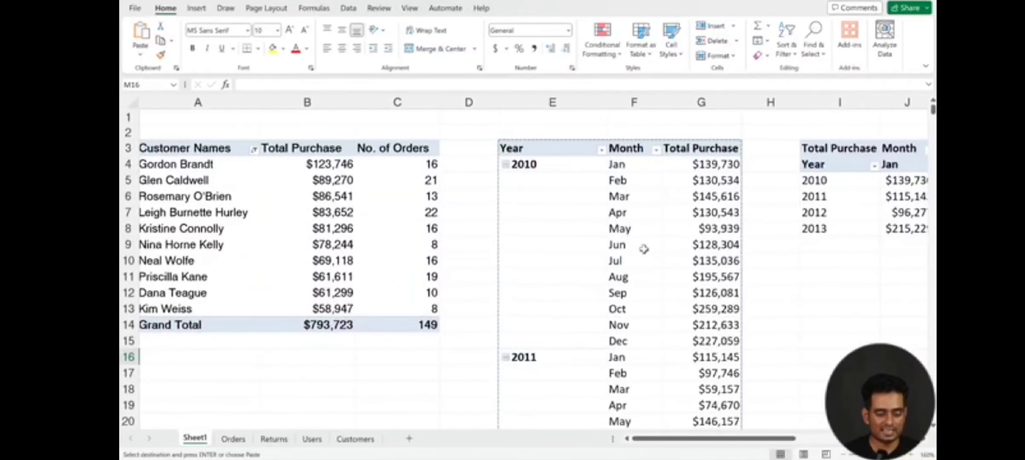
pyautogui.click(635, 251)
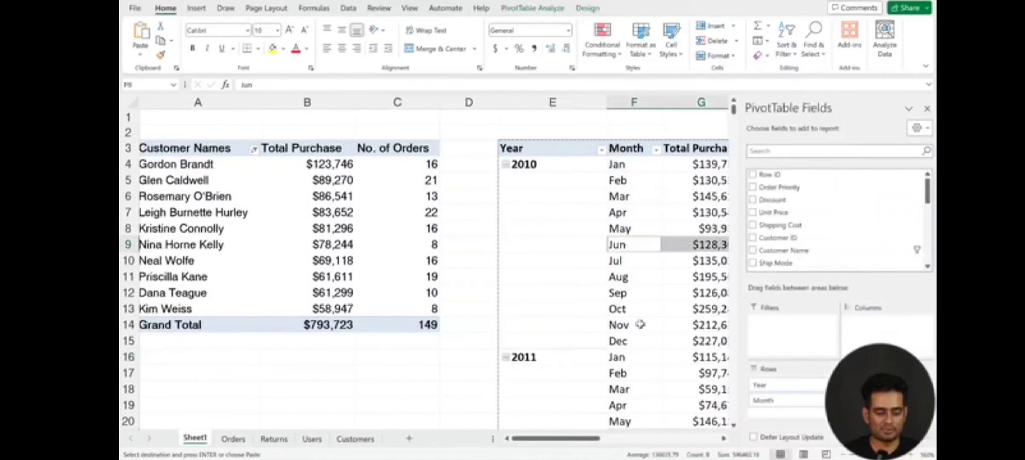
pyautogui.click(178, 204)
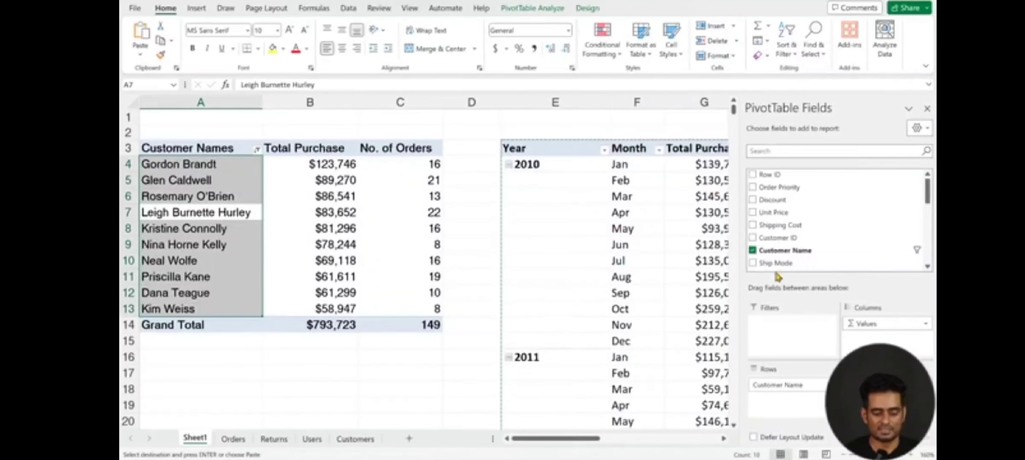
pyautogui.scroll(-2, 790, 212)
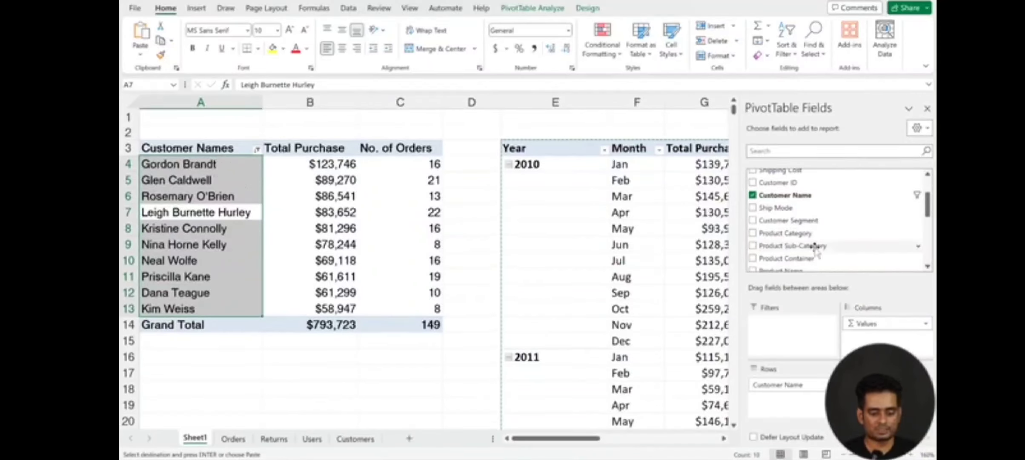
pyautogui.scroll(-1, 836, 255)
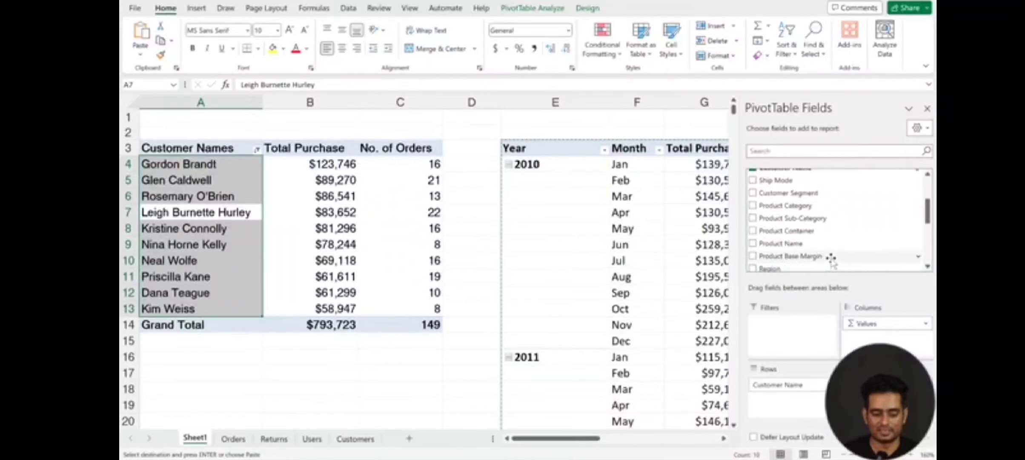
pyautogui.scroll(-1, 825, 233)
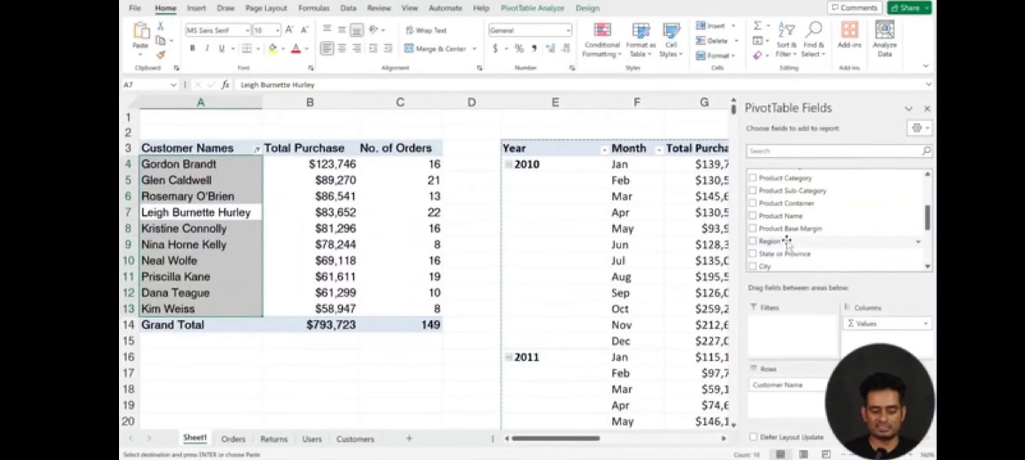
pyautogui.moveTo(786, 241); pyautogui.dragTo(788, 328)
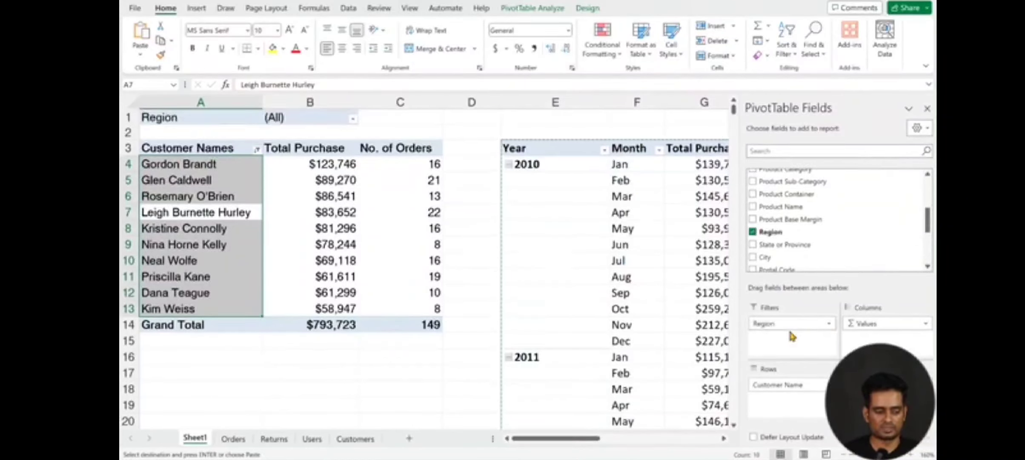
# Step: Filter the top customers PivotTable to the Central region
pyautogui.click(353, 119)
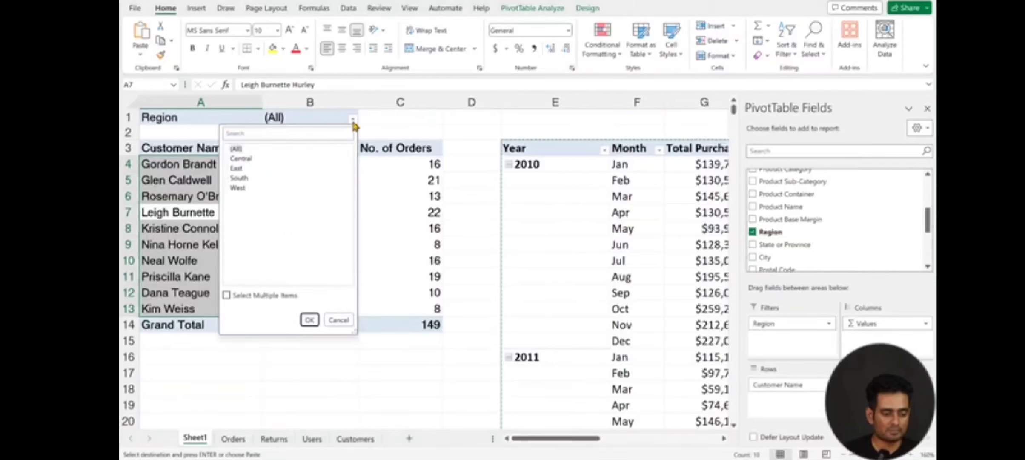
pyautogui.click(242, 168)
pyautogui.click(242, 159)
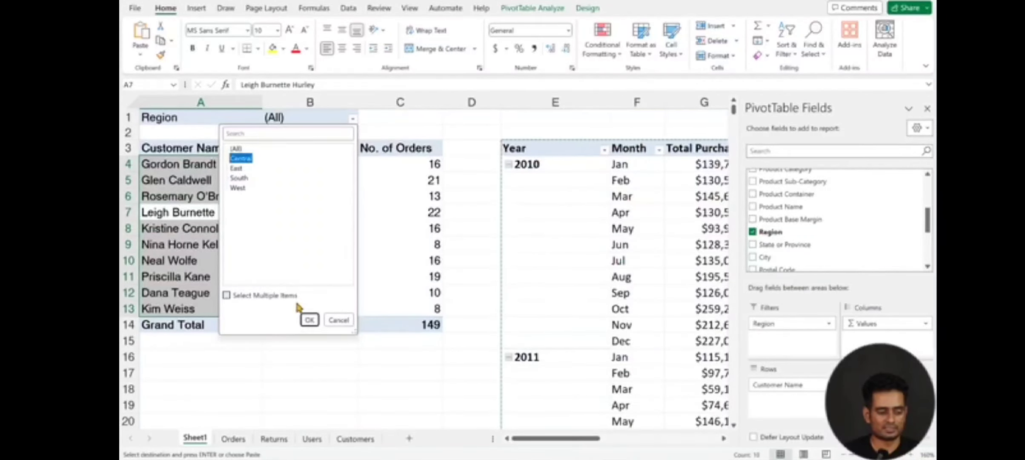
pyautogui.click(310, 320)
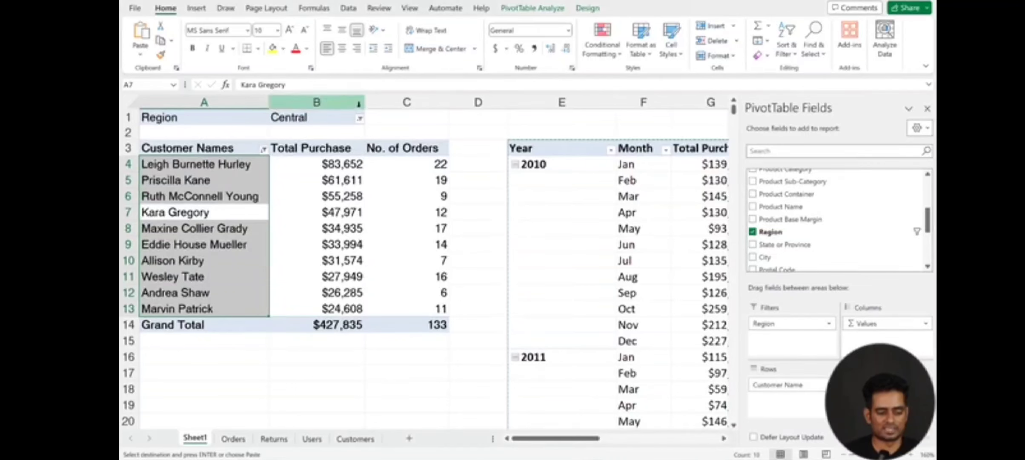
pyautogui.click(229, 169)
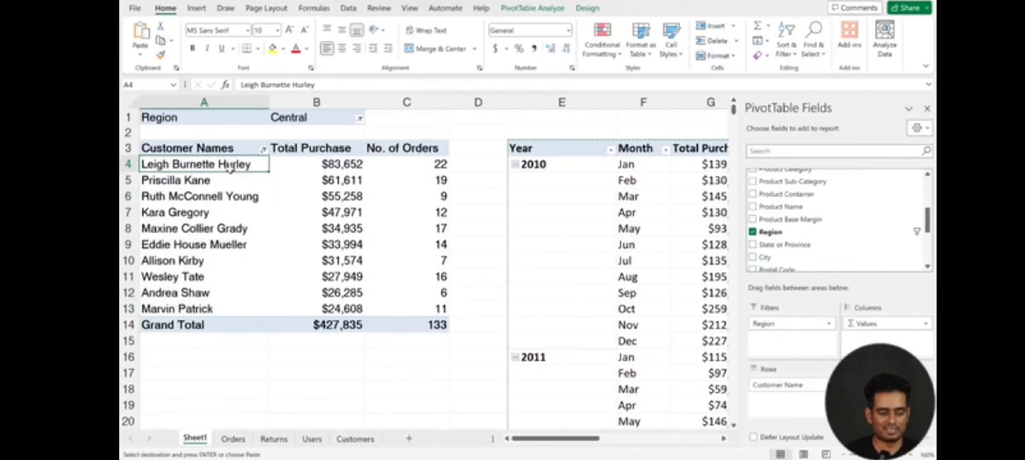
# Step: Switch the customer PivotTable's Region filter to South, and reset it to all regions
pyautogui.click(360, 120)
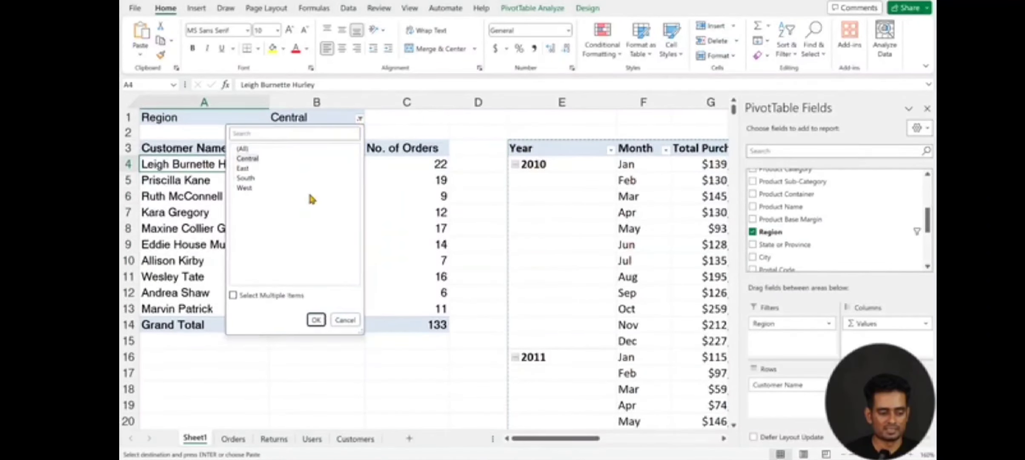
pyautogui.click(246, 182)
pyautogui.click(316, 319)
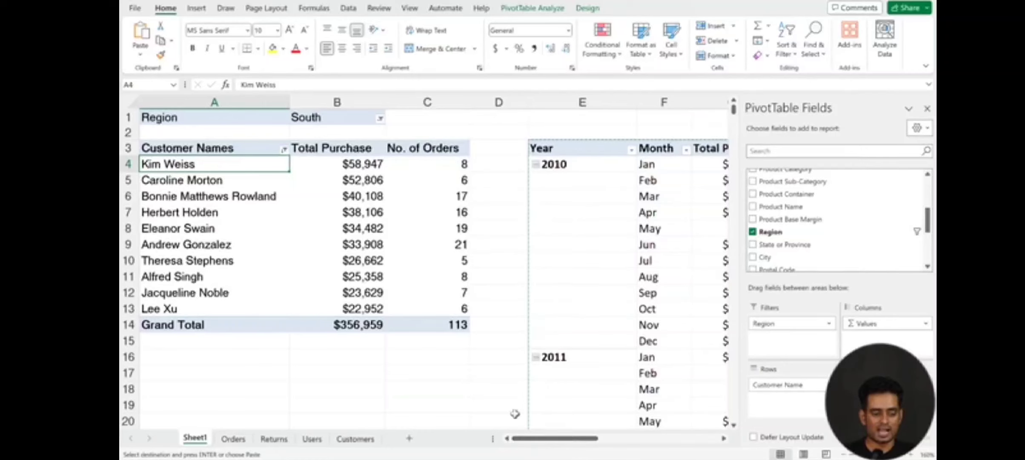
pyautogui.click(380, 119)
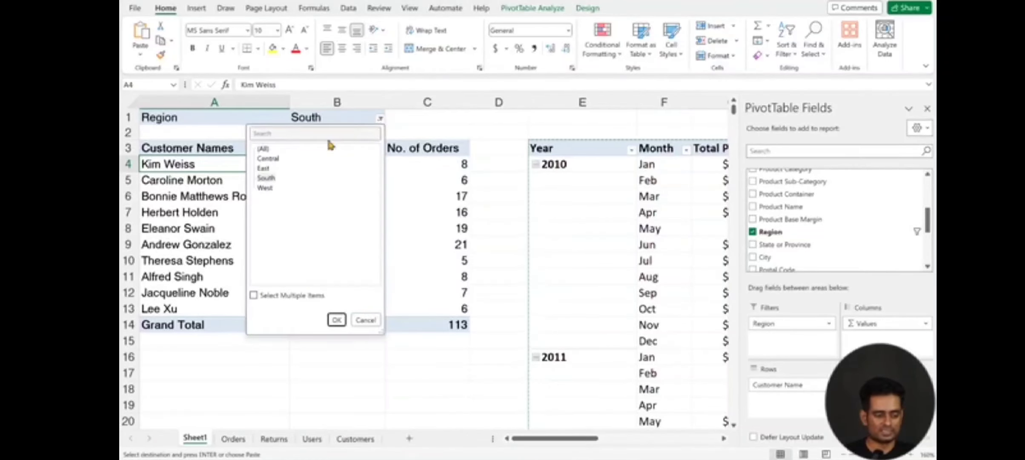
pyautogui.click(263, 148)
pyautogui.click(338, 319)
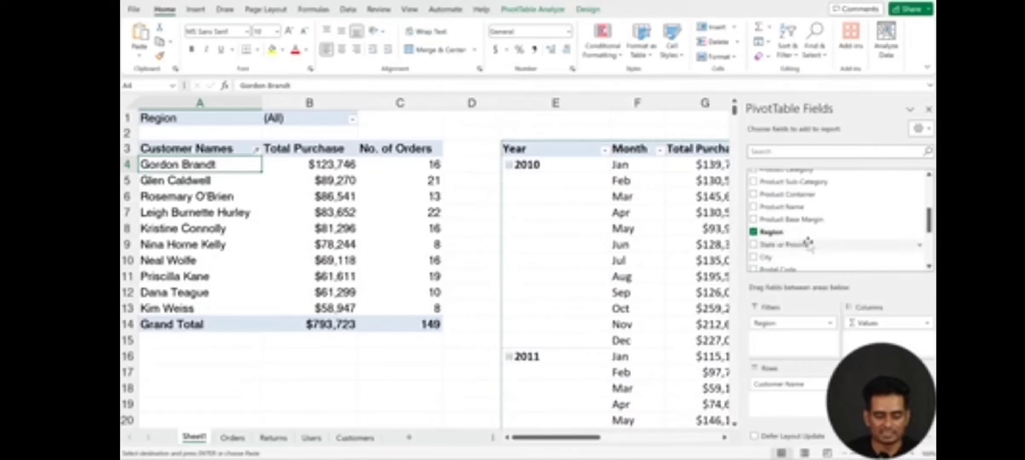
# Step: Add a Product Category slicer to the customer PivotTable and move it beside the No. of Orders column
pyautogui.scroll(-1, 805, 245)
pyautogui.scroll(-3, 813, 243)
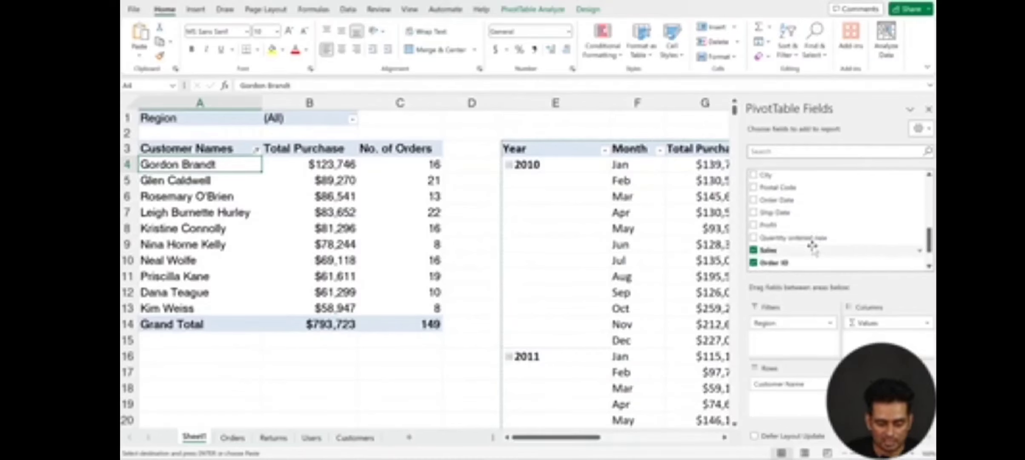
pyautogui.scroll(5, 782, 224)
pyautogui.scroll(1, 783, 223)
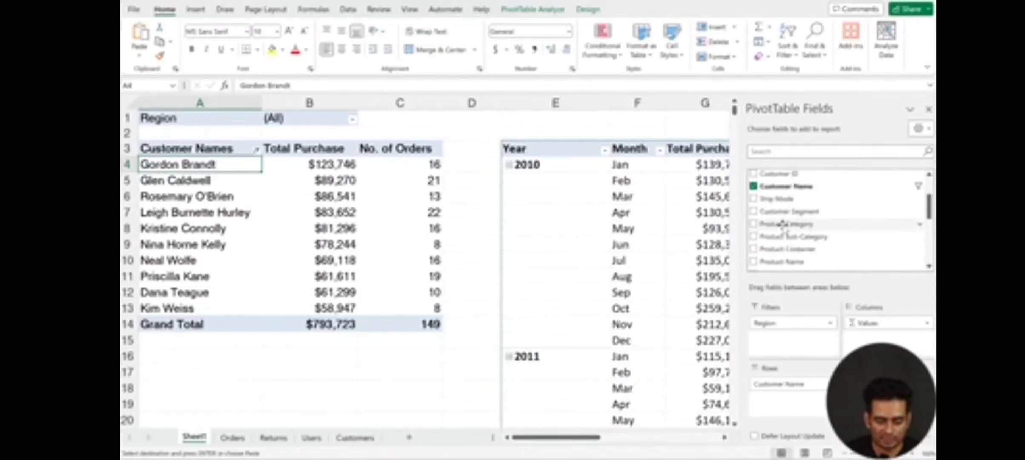
pyautogui.scroll(-1, 784, 223)
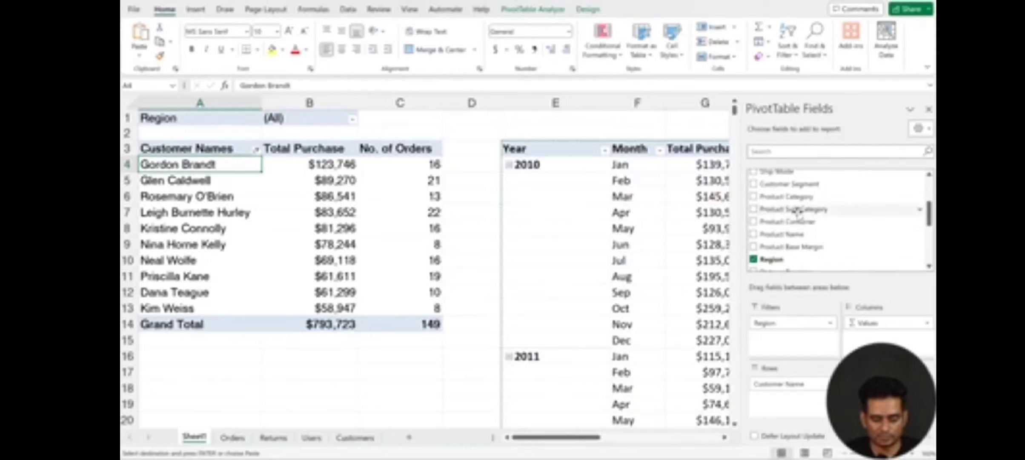
pyautogui.rightClick(799, 199)
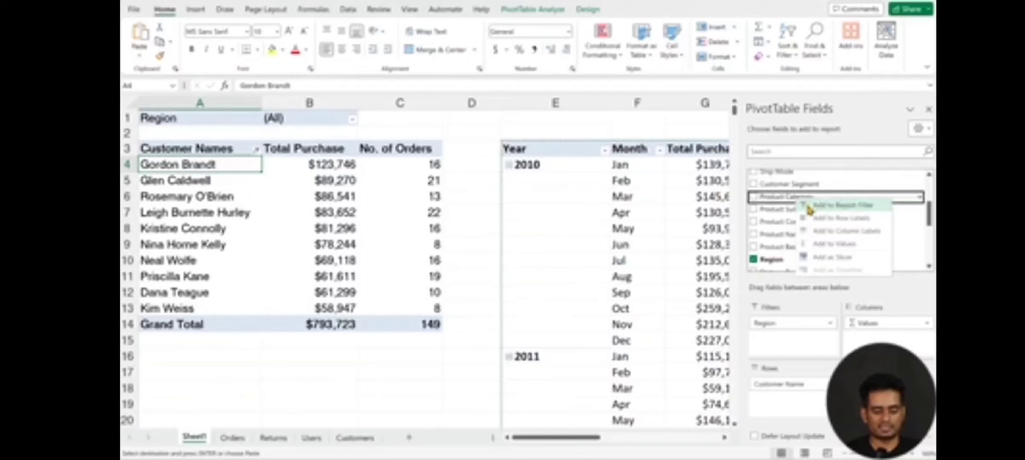
pyautogui.click(833, 258)
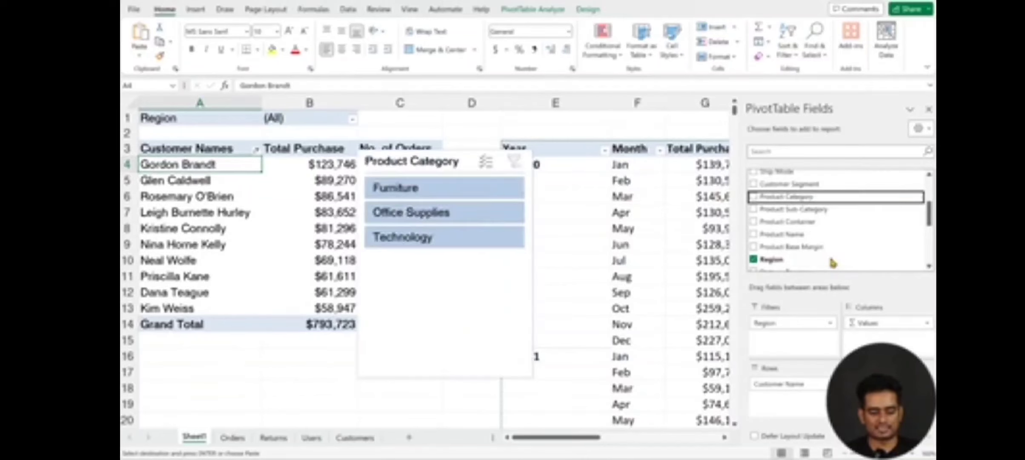
pyautogui.moveTo(433, 160); pyautogui.dragTo(521, 133)
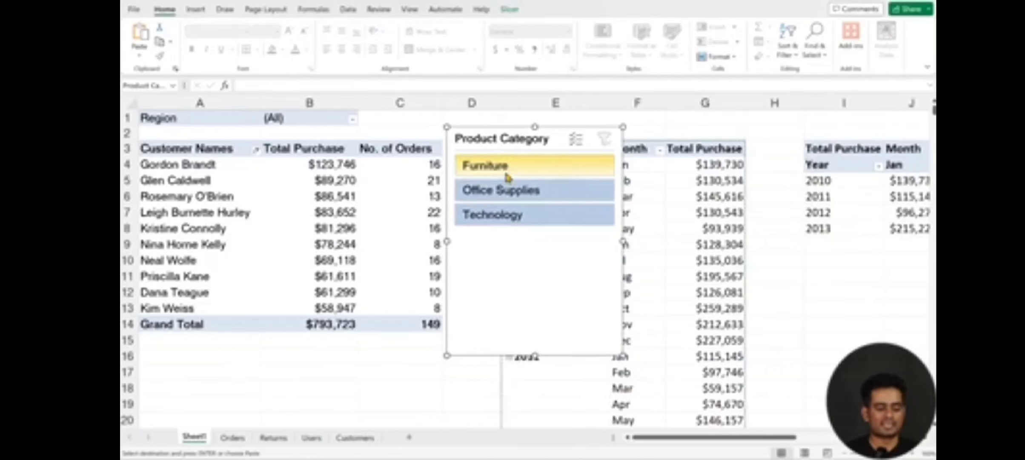
# Step: Filter the customer PivotTable through the slicer by Furniture, Office Supplies and Technology, one category at a time, ending back on Office Supplies
pyautogui.click(517, 174)
pyautogui.click(519, 192)
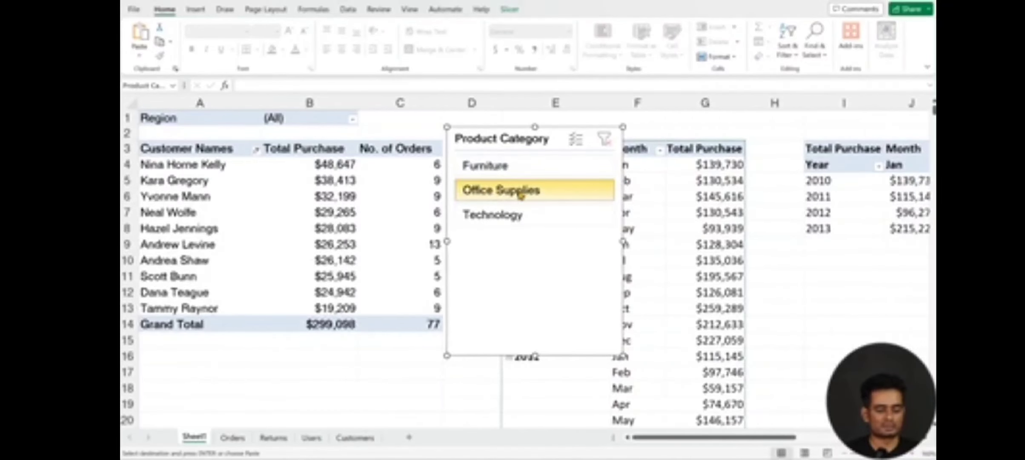
pyautogui.click(521, 225)
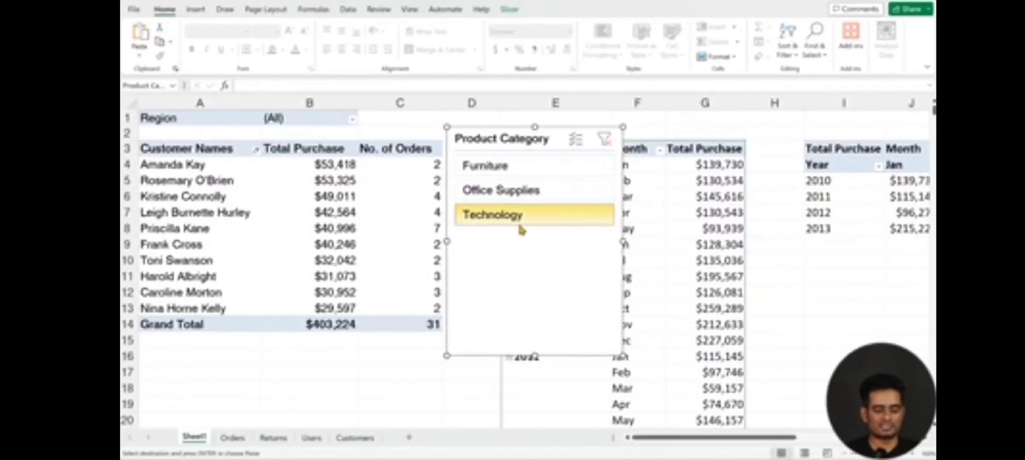
pyautogui.click(508, 194)
# Step: Filter the slicer to Furniture and Office Supplies together, and clear its filter
pyautogui.click(480, 175)
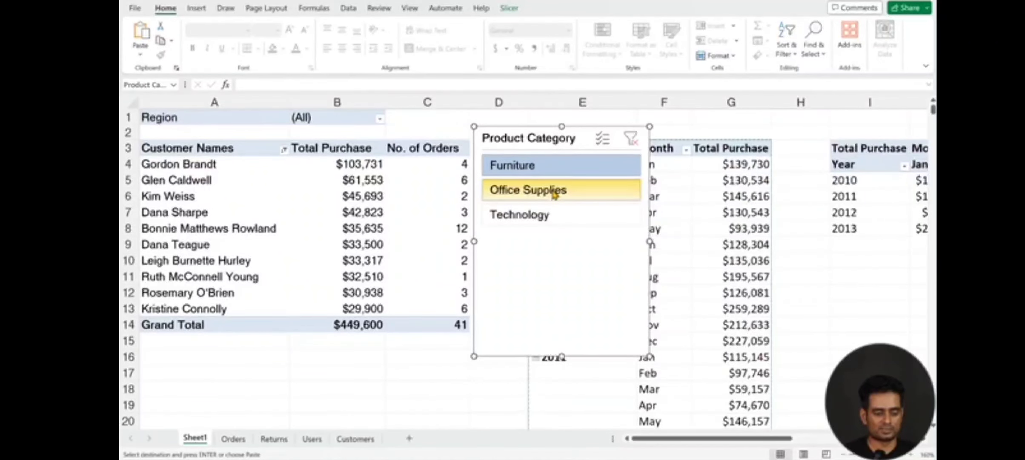
pyautogui.keyDown('ctrl'); pyautogui.click(553, 193); pyautogui.keyUp('ctrl')
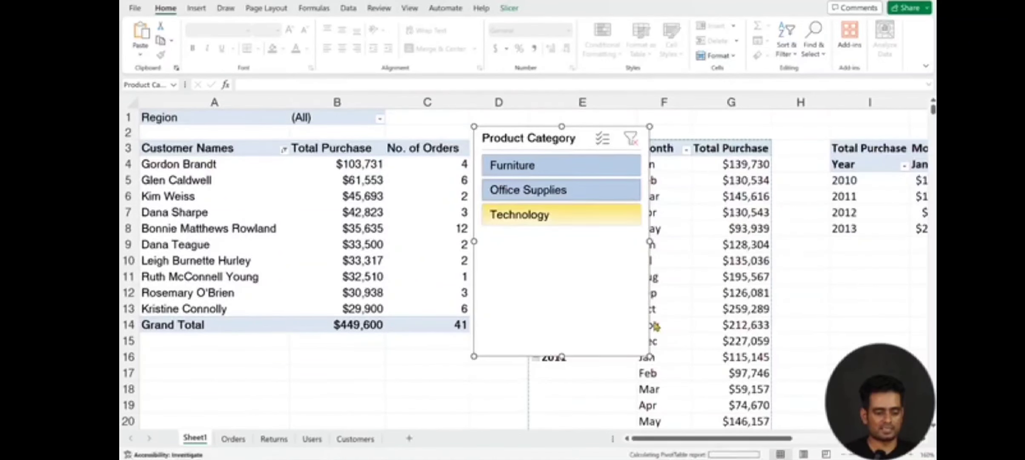
pyautogui.click(632, 139)
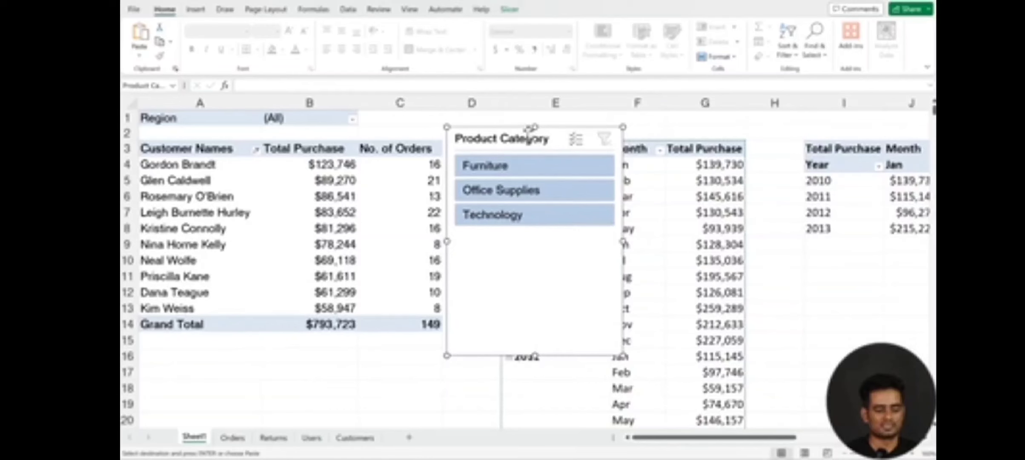
# Step: Move the Product Category slicer into the empty area below the customer PivotTable's Grand Total row
pyautogui.moveTo(527, 138); pyautogui.dragTo(301, 284)
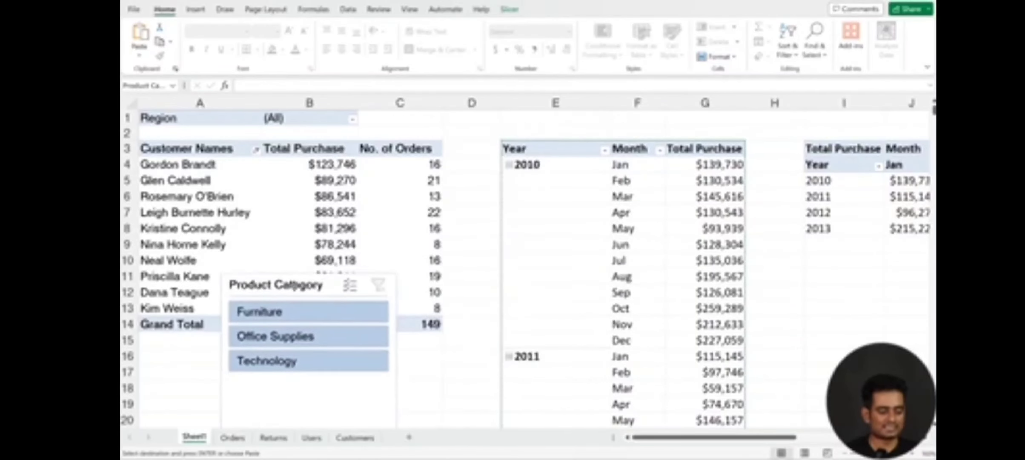
pyautogui.click(460, 313)
pyautogui.scroll(-2, 404, 306)
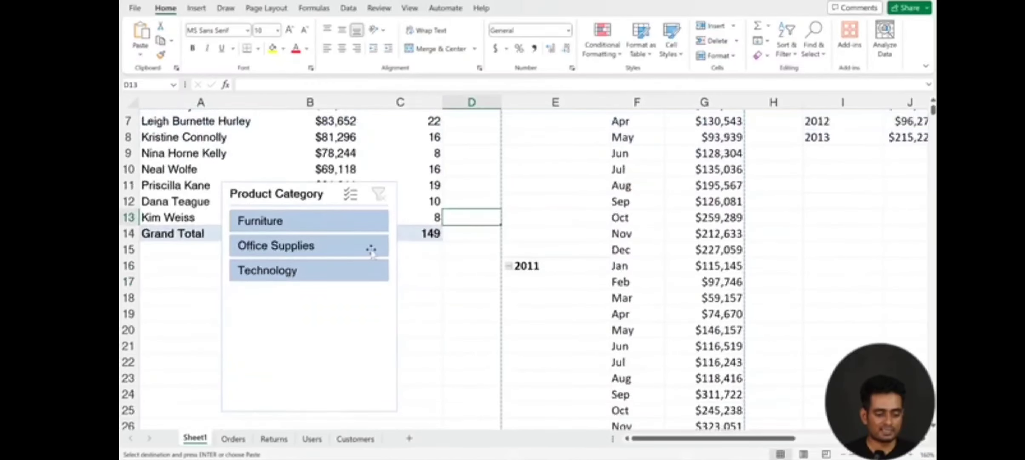
pyautogui.moveTo(309, 193); pyautogui.dragTo(244, 262)
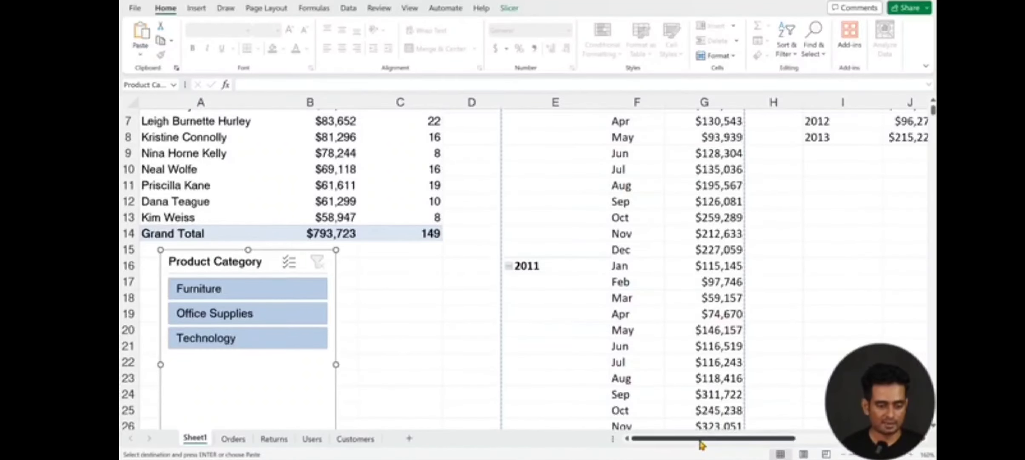
pyautogui.moveTo(700, 441); pyautogui.dragTo(684, 452)
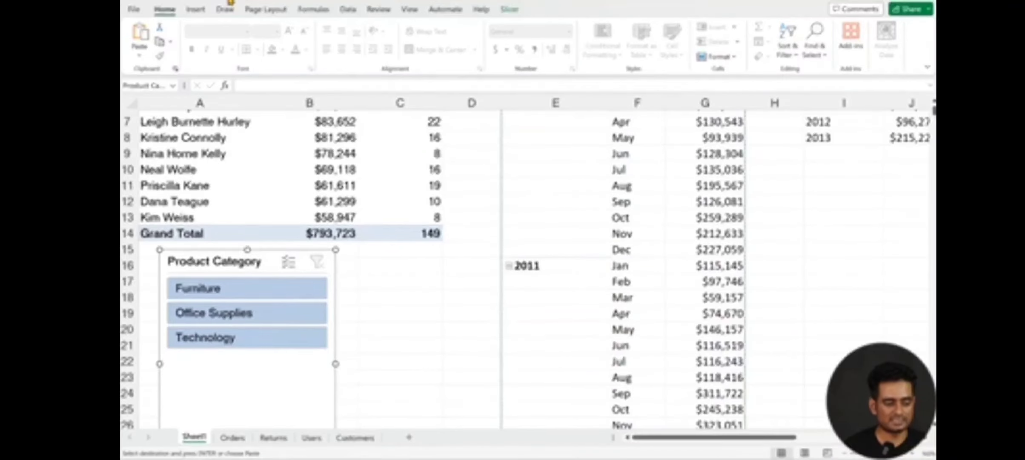
pyautogui.press('Escape')
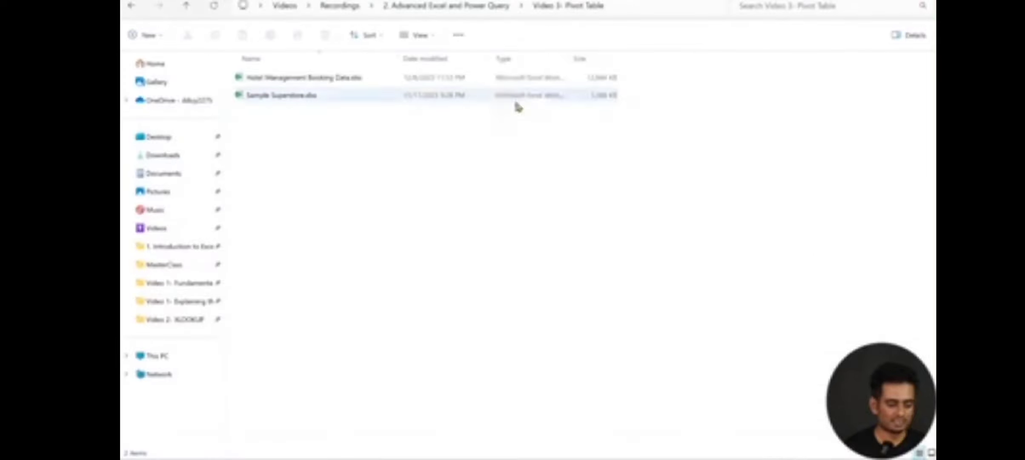
# Step: Open the Hotel Management Booking Data workbook from the Video 3- Pivot Table folder, show its Data sheet and enable editing
pyautogui.doubleClick(323, 79)
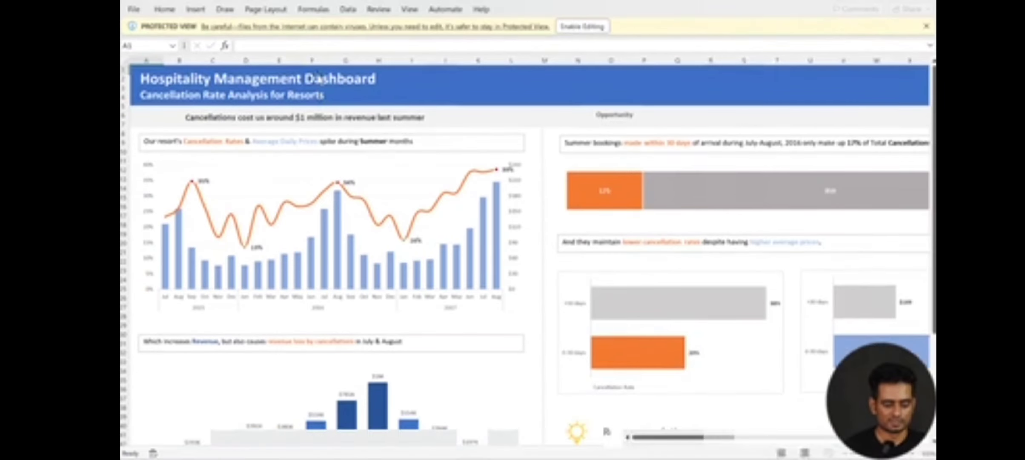
pyautogui.click(196, 442)
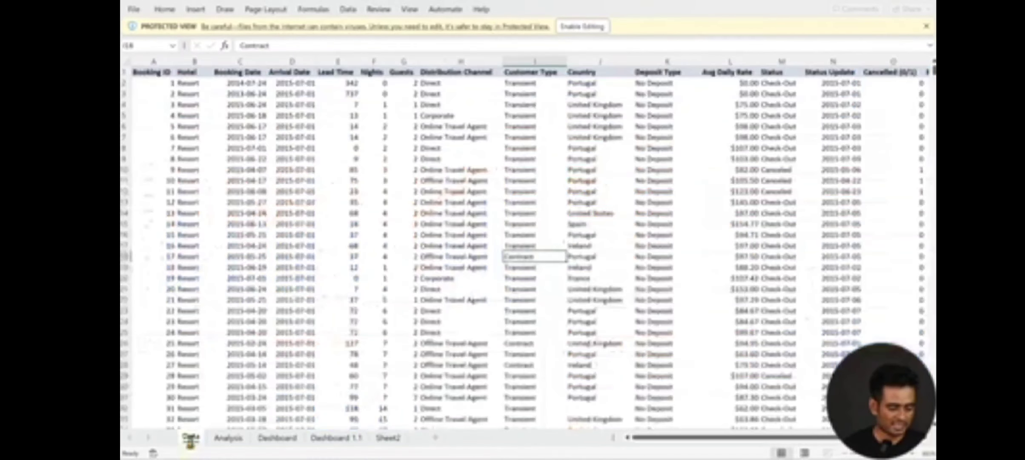
pyautogui.click(581, 26)
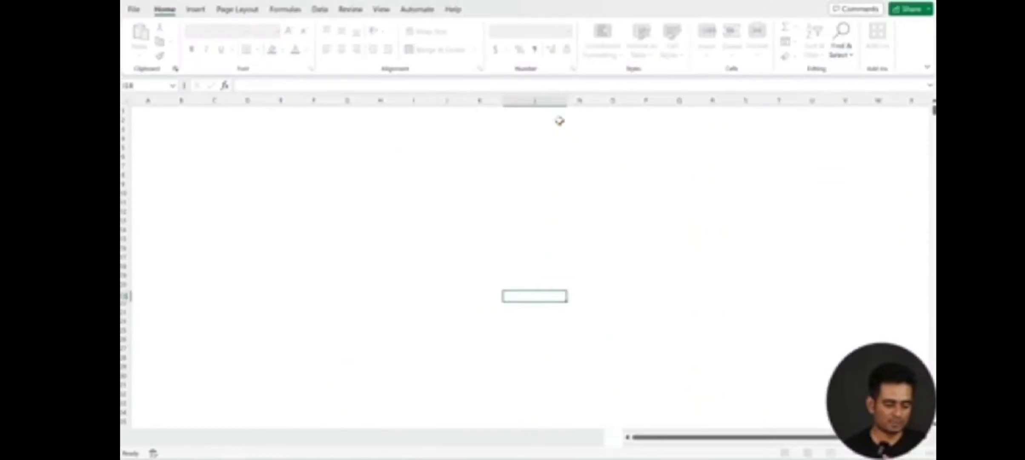
# Step: Select the whole Booking ID column on the Data sheet to check how many bookings it holds
pyautogui.click(156, 124)
pyautogui.click(154, 101)
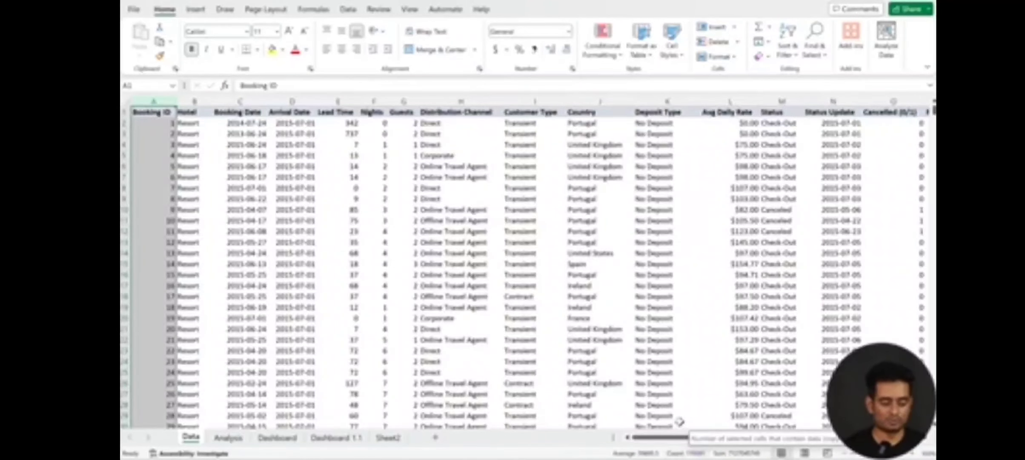
pyautogui.click(505, 265)
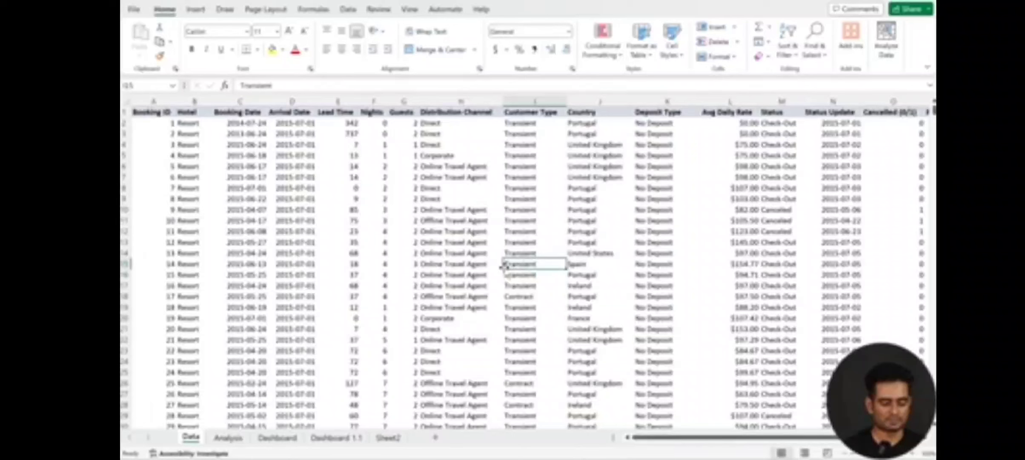
# Step: Insert a PivotTable from the full booking data range on the Data sheet, placed on a new worksheet
pyautogui.click(466, 241)
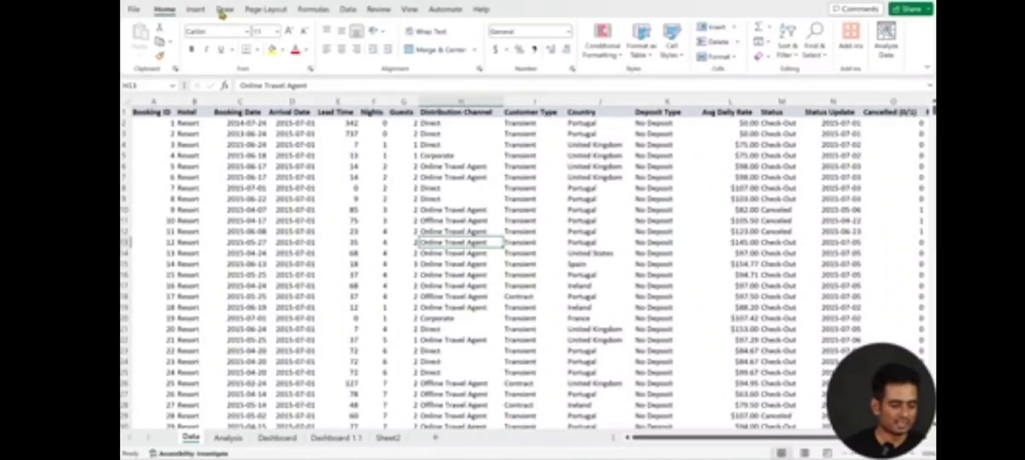
pyautogui.click(195, 10)
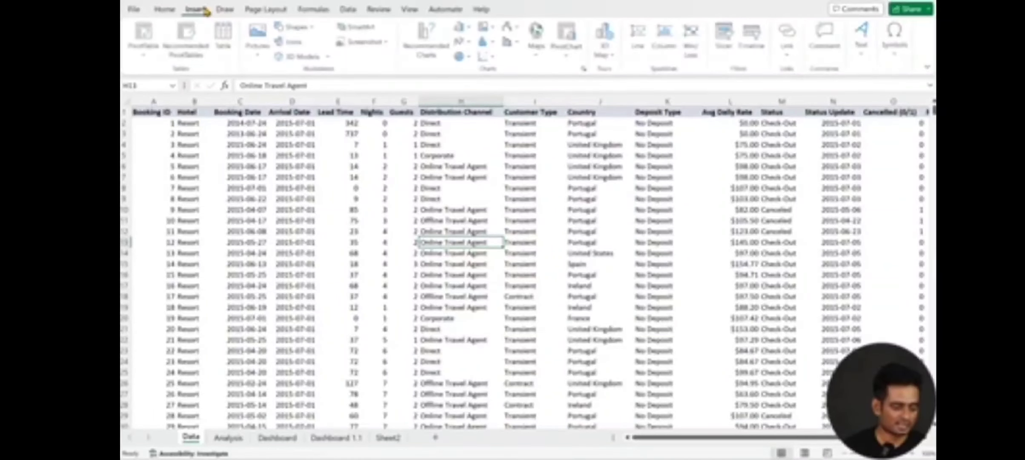
pyautogui.click(151, 63)
pyautogui.click(150, 62)
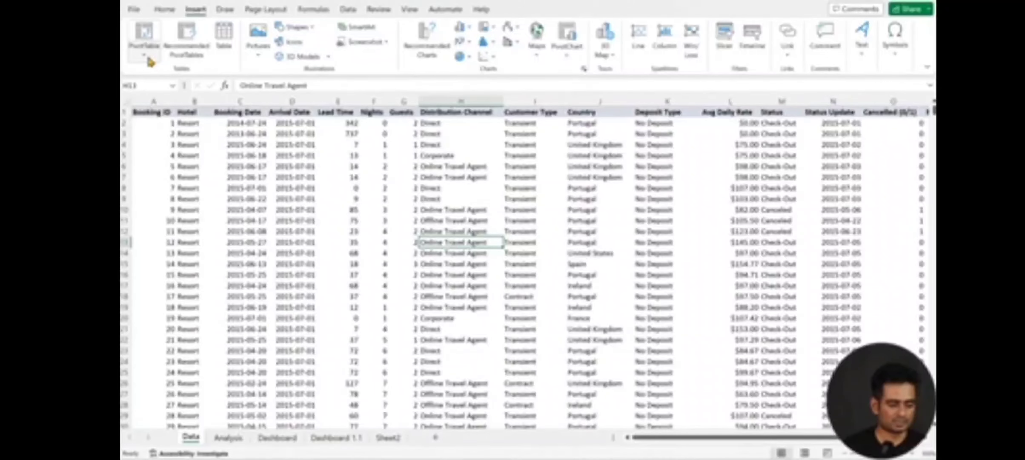
pyautogui.click(152, 50)
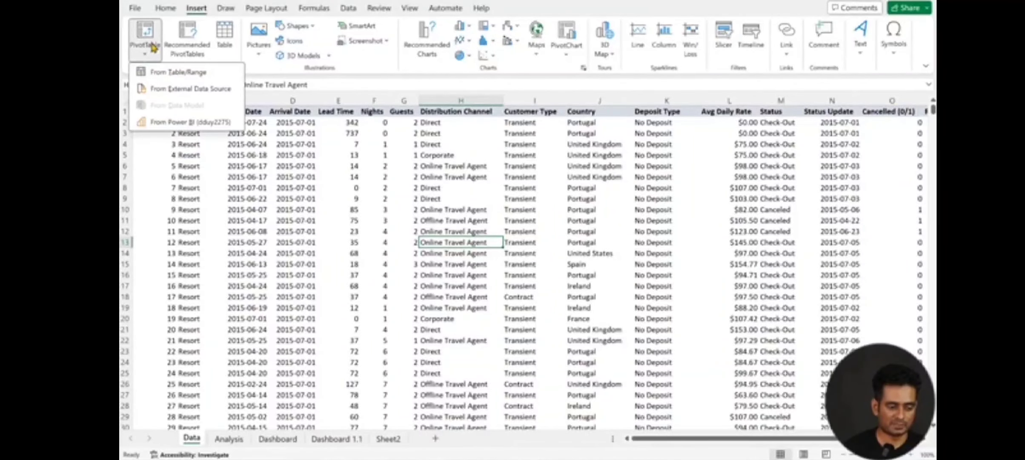
pyautogui.click(152, 46)
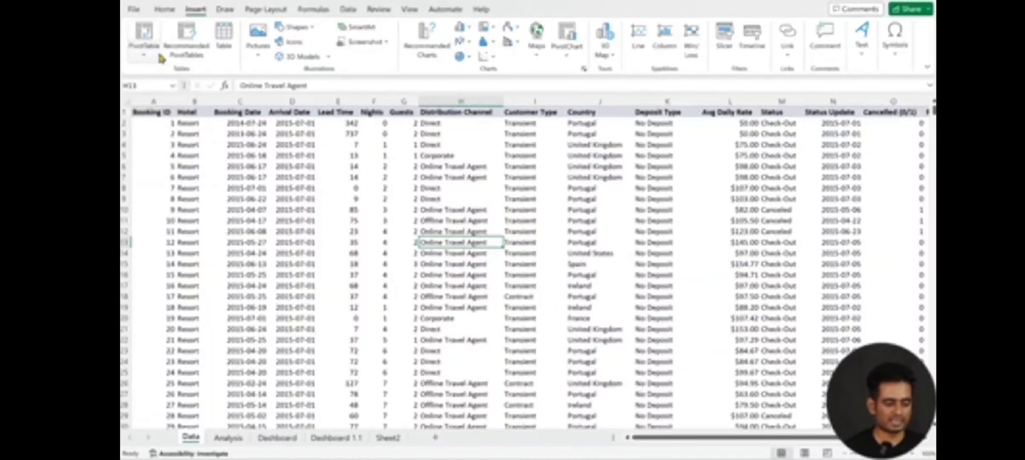
pyautogui.click(147, 34)
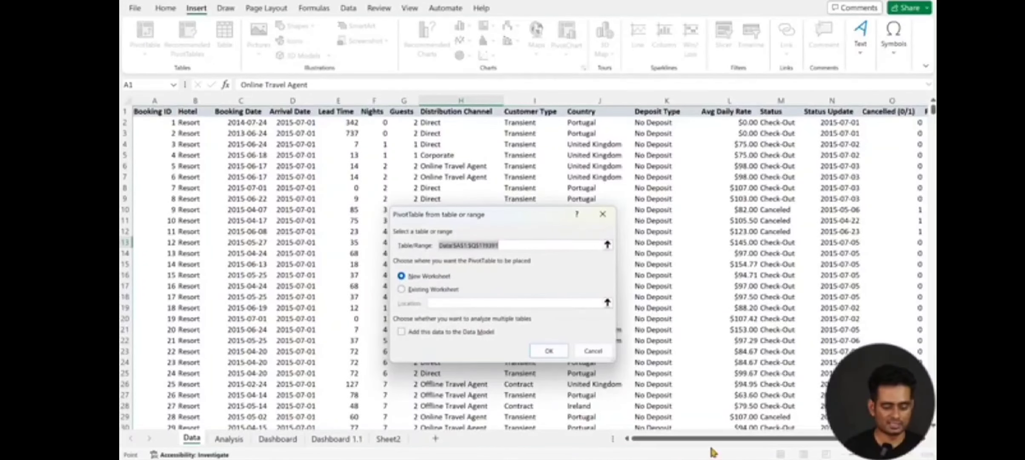
pyautogui.moveTo(706, 441); pyautogui.dragTo(614, 437)
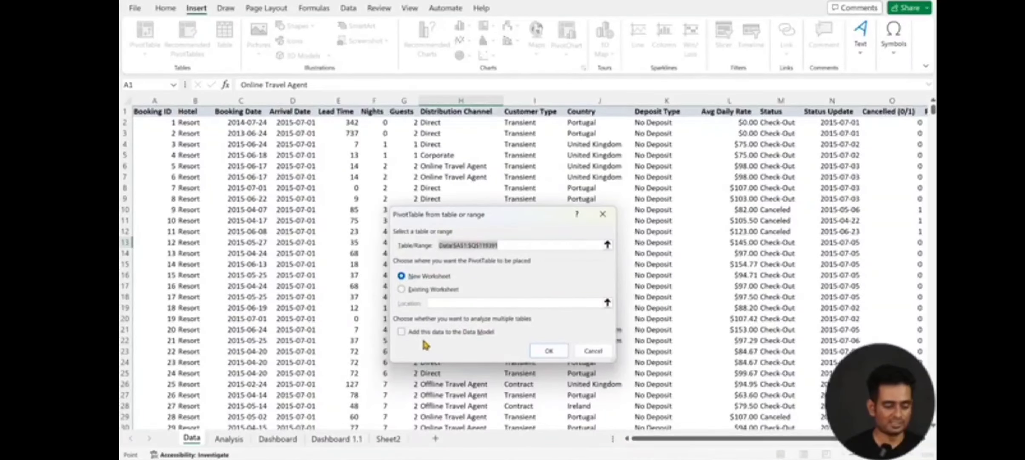
pyautogui.click(556, 355)
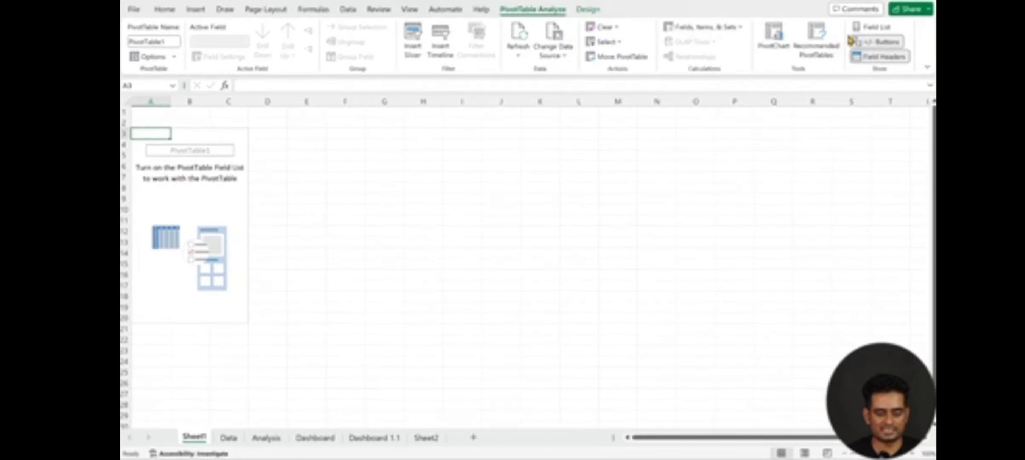
# Step: Show the new PivotTable's field list and add Distribution Channel as its row field
pyautogui.click(871, 26)
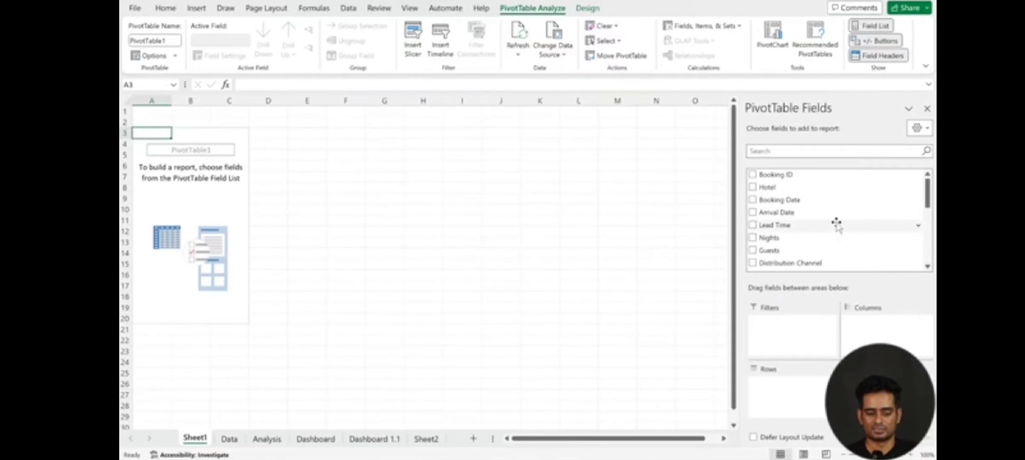
pyautogui.scroll(-3, 835, 221)
pyautogui.scroll(-2, 834, 220)
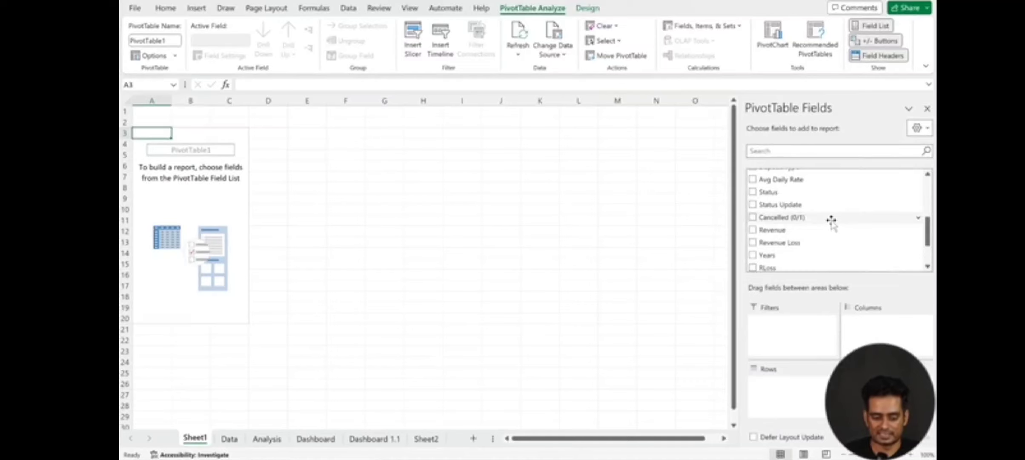
pyautogui.scroll(1, 831, 221)
pyautogui.scroll(-1, 831, 221)
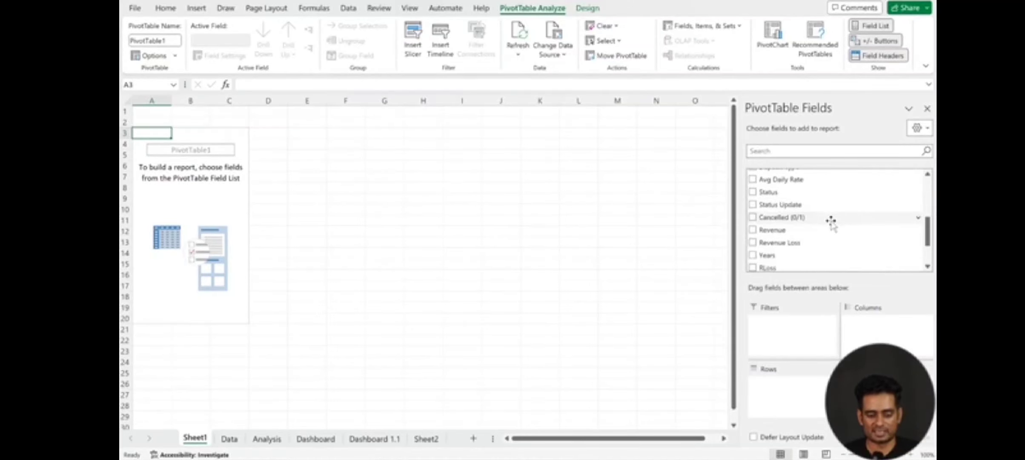
pyautogui.scroll(2, 831, 221)
pyautogui.scroll(1, 831, 225)
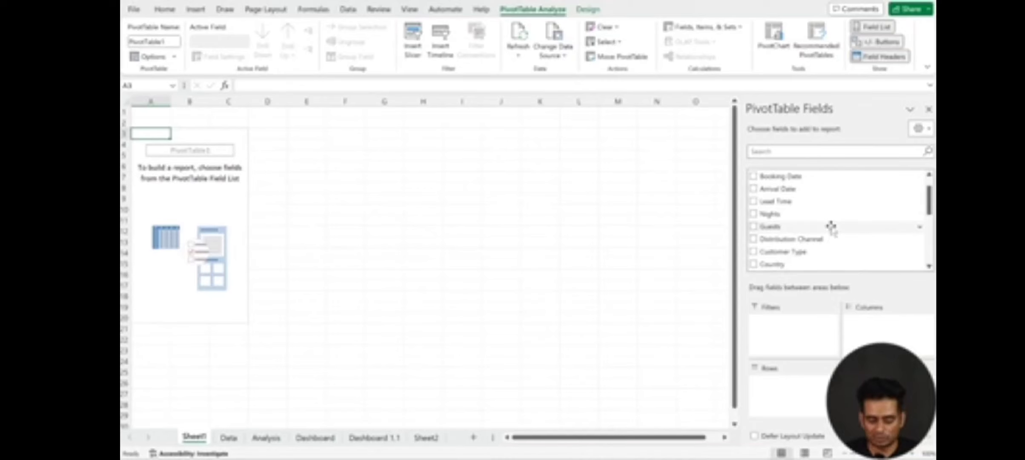
pyautogui.scroll(-2, 831, 226)
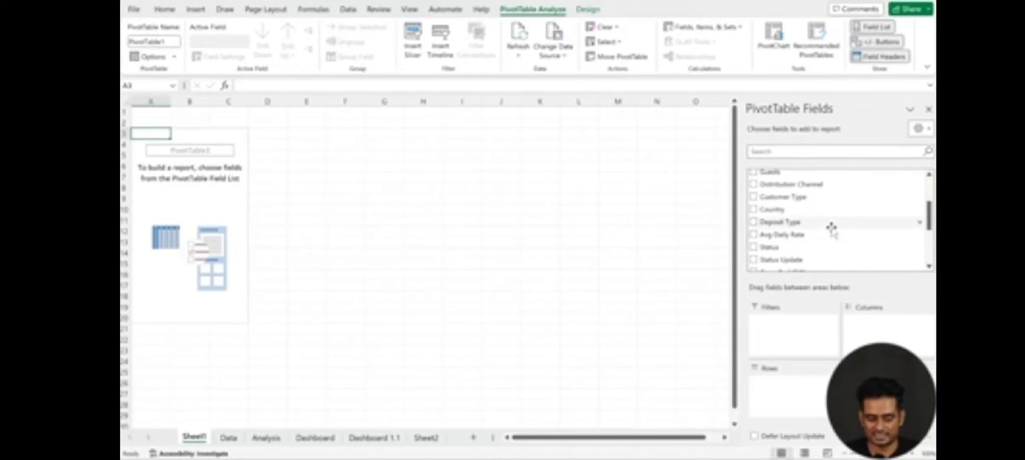
pyautogui.scroll(1, 833, 220)
pyautogui.moveTo(800, 212); pyautogui.dragTo(798, 398)
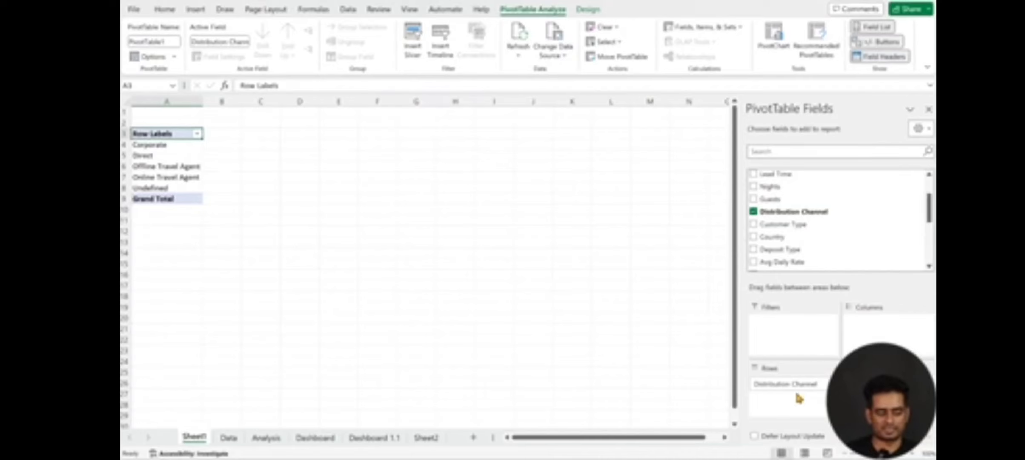
# Step: Widen column A slightly, and add Revenue and Revenue Loss as summed values in the PivotTable
pyautogui.click(912, 454)
pyautogui.click(912, 454)
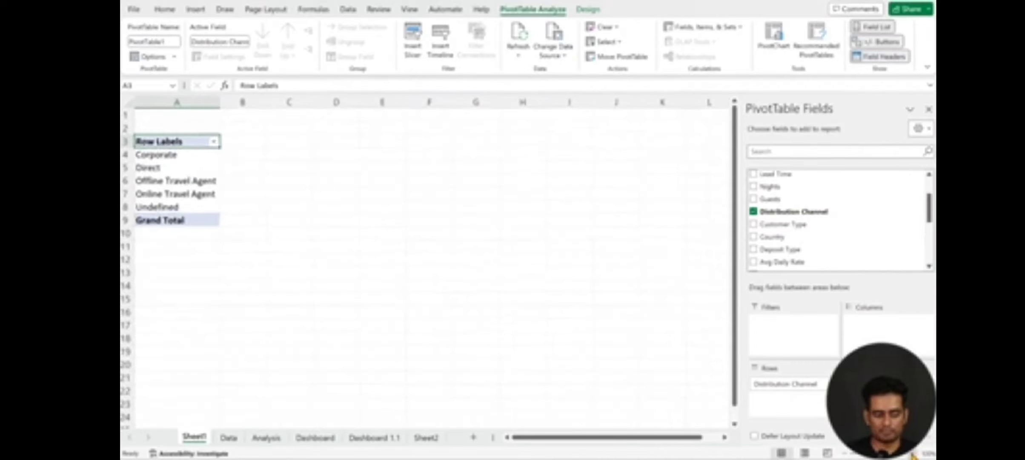
pyautogui.click(912, 454)
pyautogui.click(912, 454)
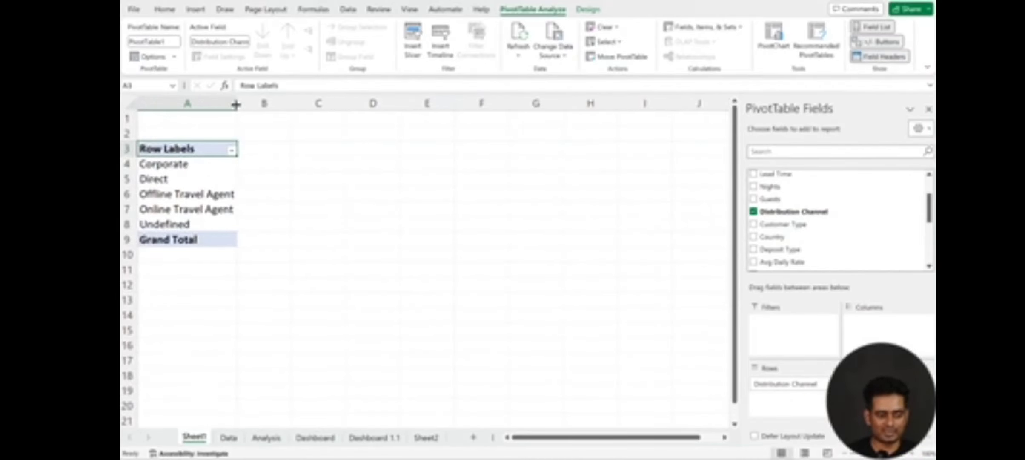
pyautogui.moveTo(236, 104); pyautogui.dragTo(243, 104)
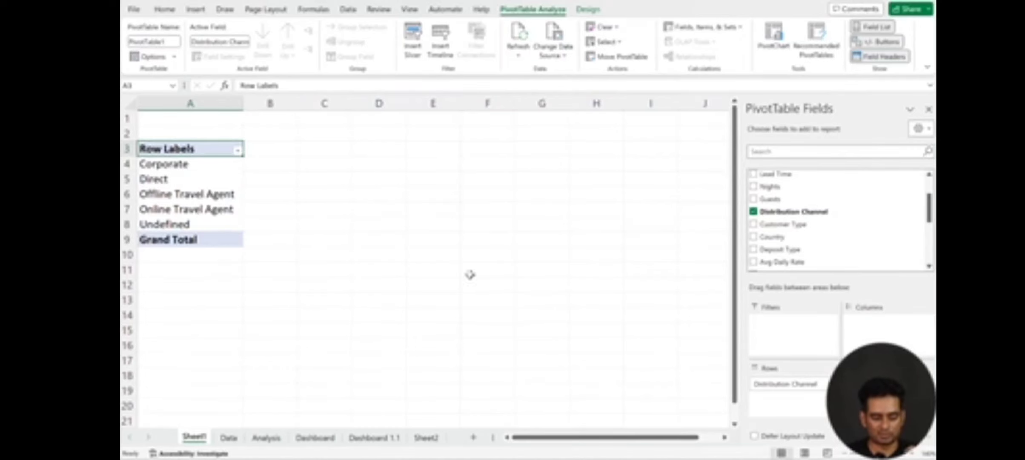
pyautogui.scroll(-3, 791, 252)
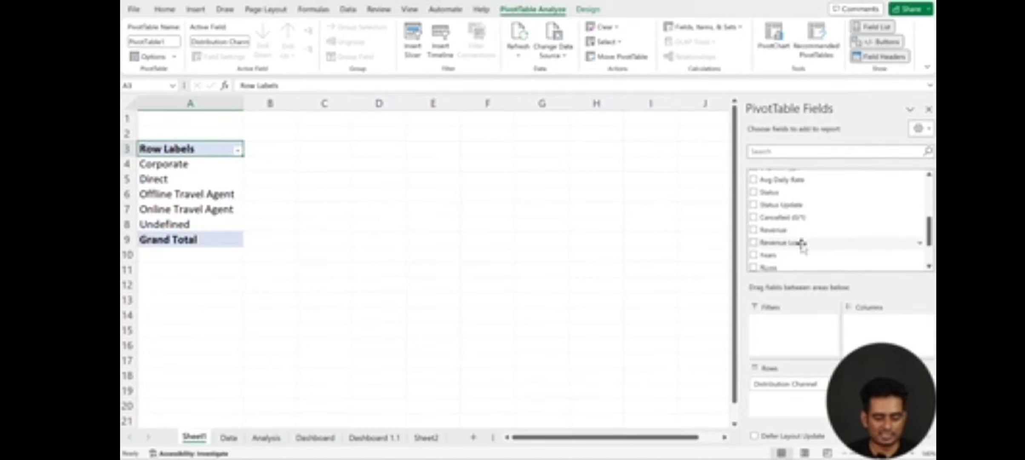
pyautogui.click(788, 231)
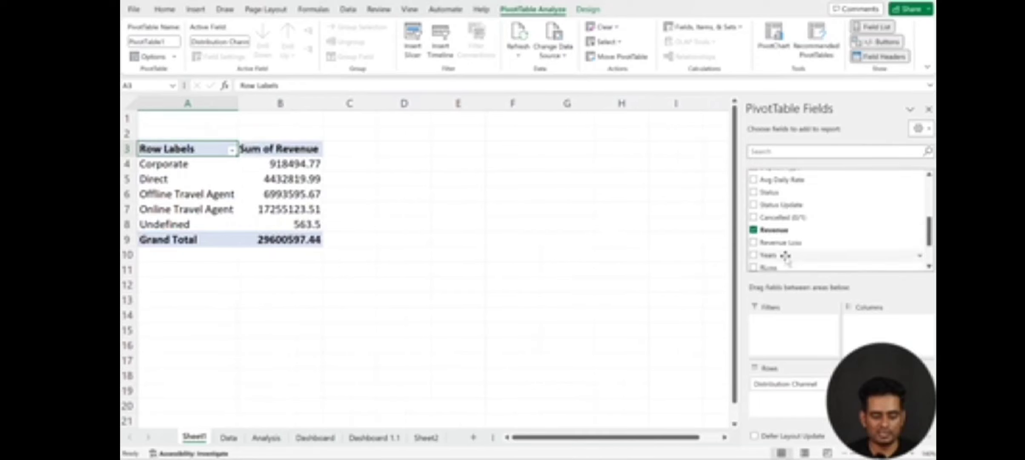
pyautogui.moveTo(780, 243); pyautogui.dragTo(877, 390)
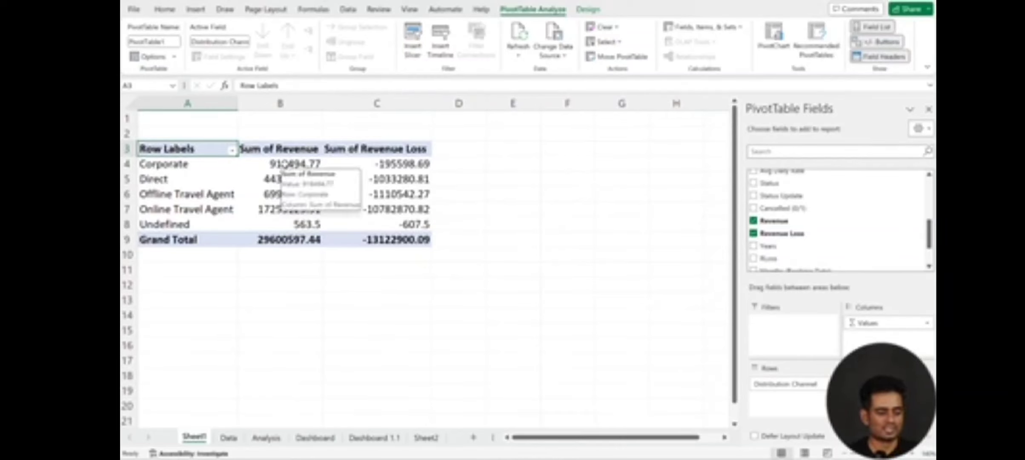
pyautogui.click(285, 164)
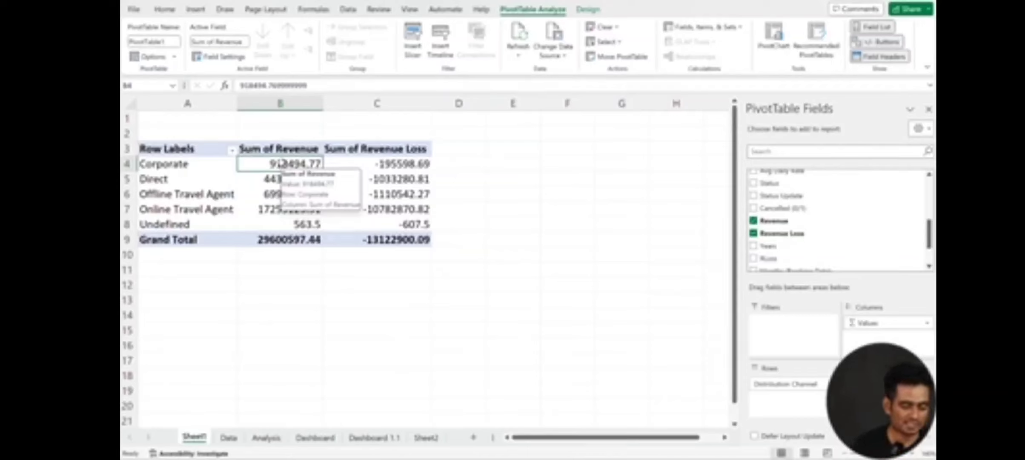
# Step: Rename the PivotTable's Row Labels header in cell A3 as Channels
pyautogui.click(211, 147)
pyautogui.write('Channe')
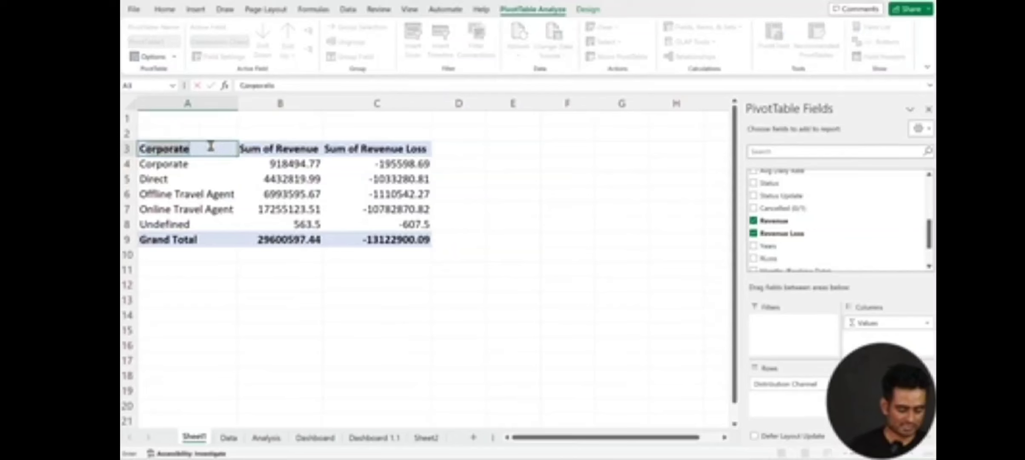
pyautogui.write('ls')
pyautogui.press('Return')
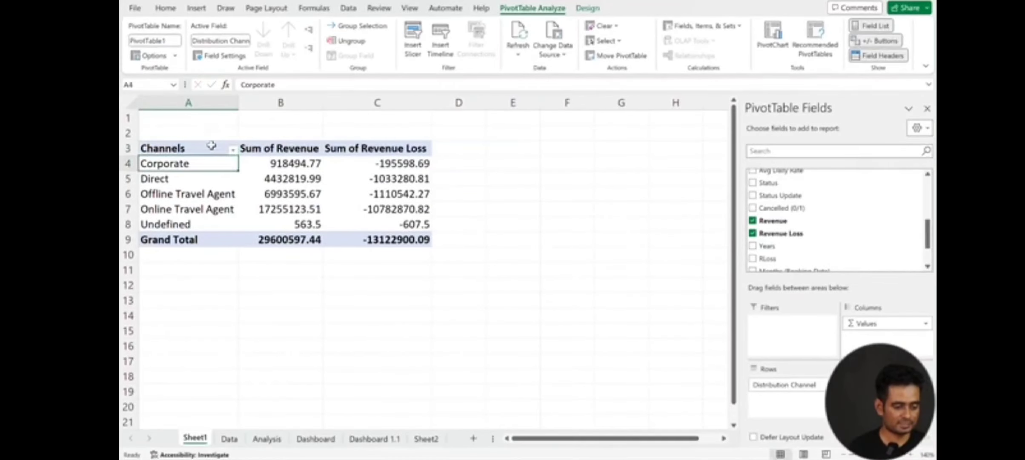
# Step: Rename the Sum of Revenue header in cell B3 as Total Revenue
pyautogui.click(290, 148)
pyautogui.write('Re')
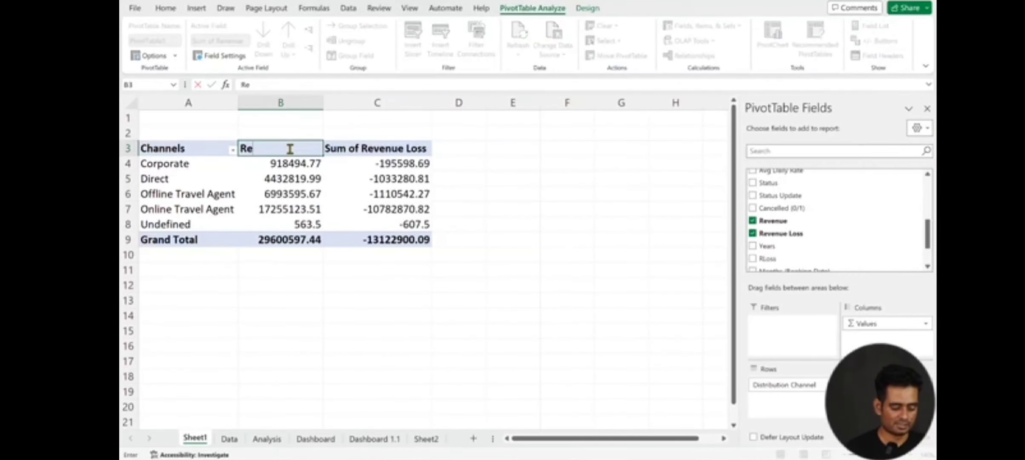
pyautogui.press('BackSpace')
pyautogui.press('BackSpace')
pyautogui.write('T')
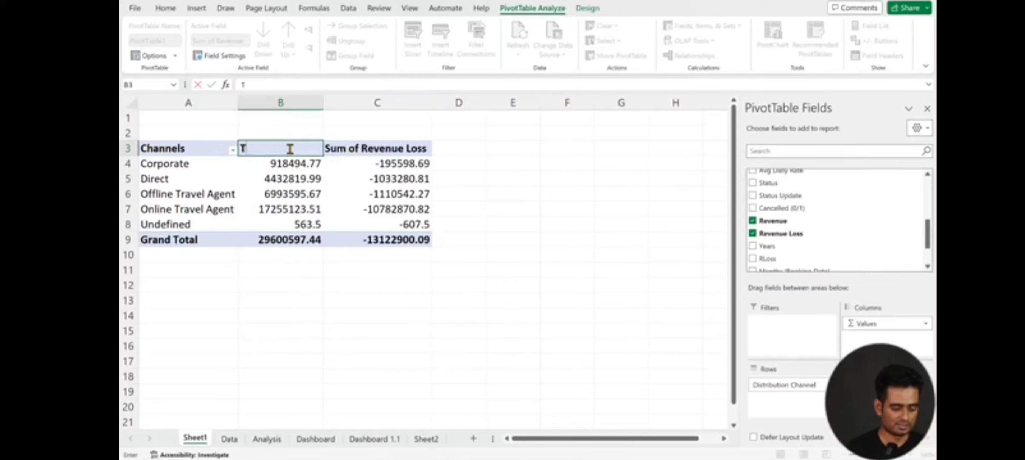
pyautogui.write('otal Reve')
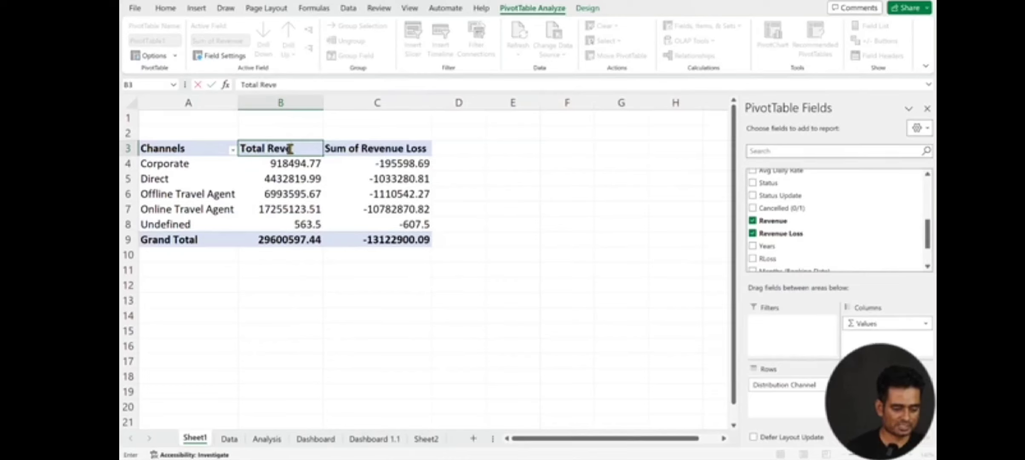
pyautogui.write('nue')
pyautogui.press('Return')
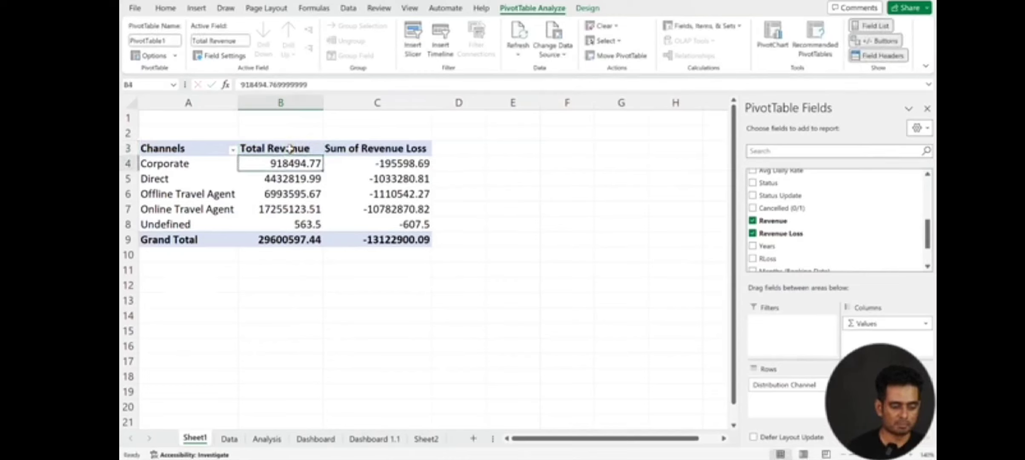
# Step: Rename the Sum of Revenue Loss header in cell C3 as Total Revenue Loss
pyautogui.click(356, 150)
pyautogui.write('Total')
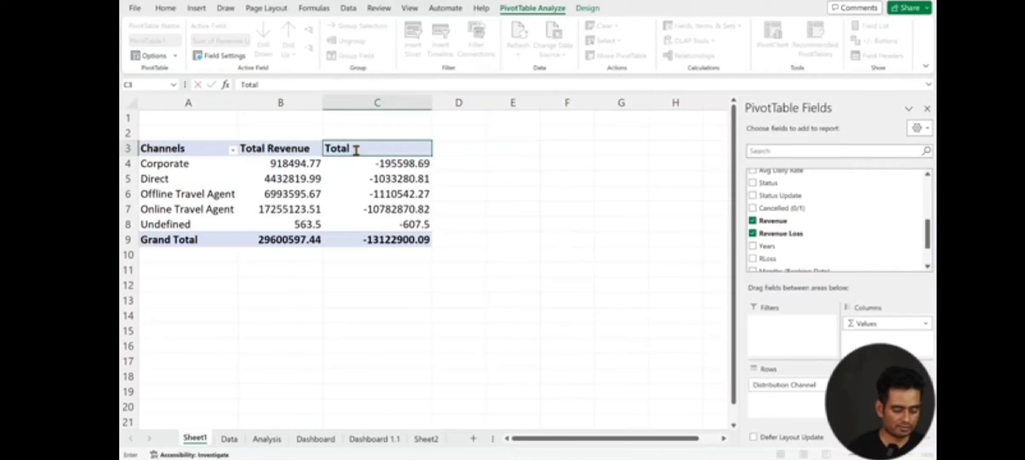
pyautogui.write(' Revenue Lo')
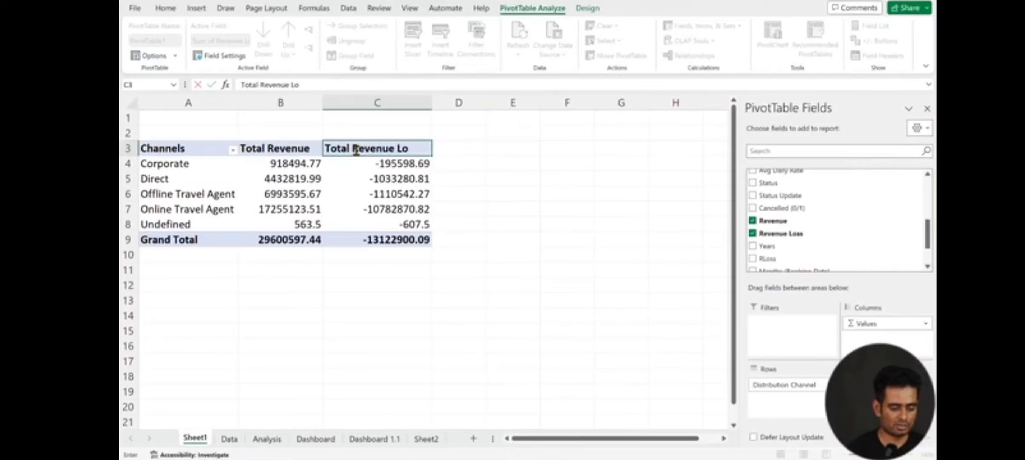
pyautogui.write('ss')
pyautogui.press('Return')
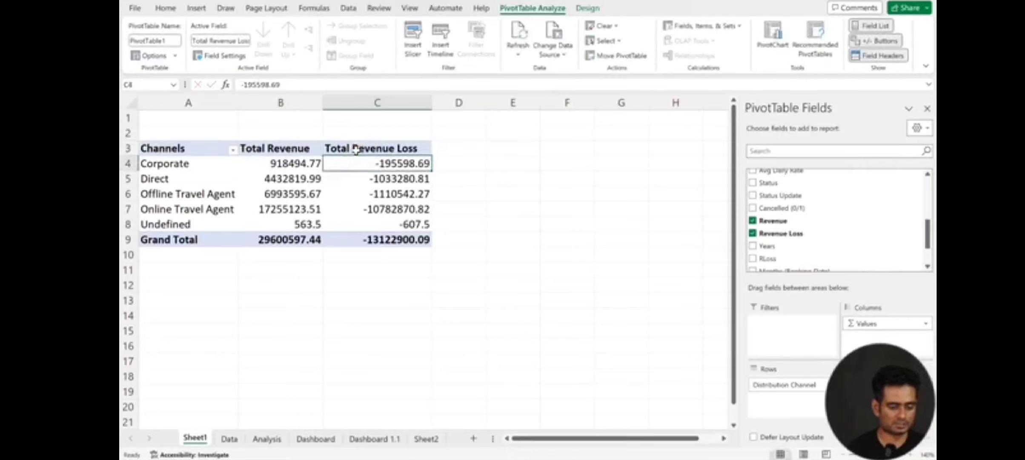
# Step: Give the Total Revenue values a custom dollar number format with comma separators, scaled to thousands with a K suffix
pyautogui.click(285, 165)
pyautogui.rightClick(285, 164)
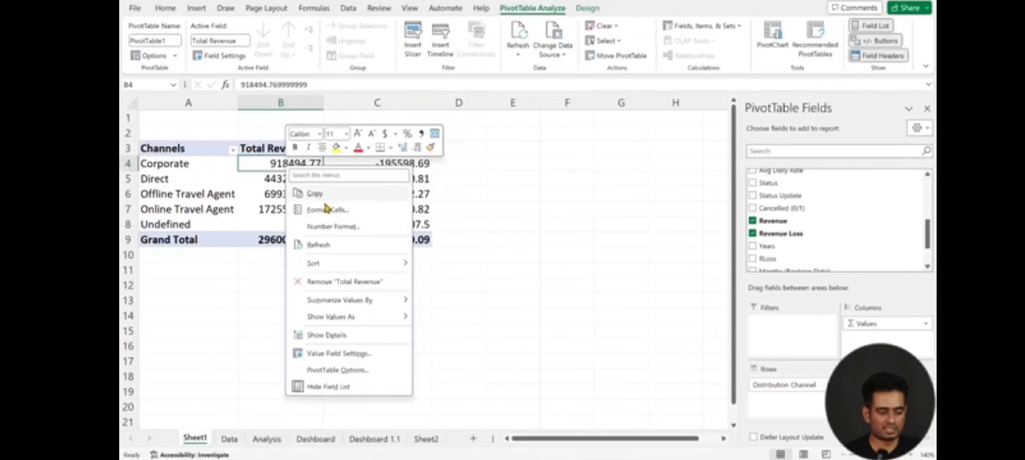
pyautogui.click(324, 227)
pyautogui.moveTo(287, 68); pyautogui.dragTo(488, 170)
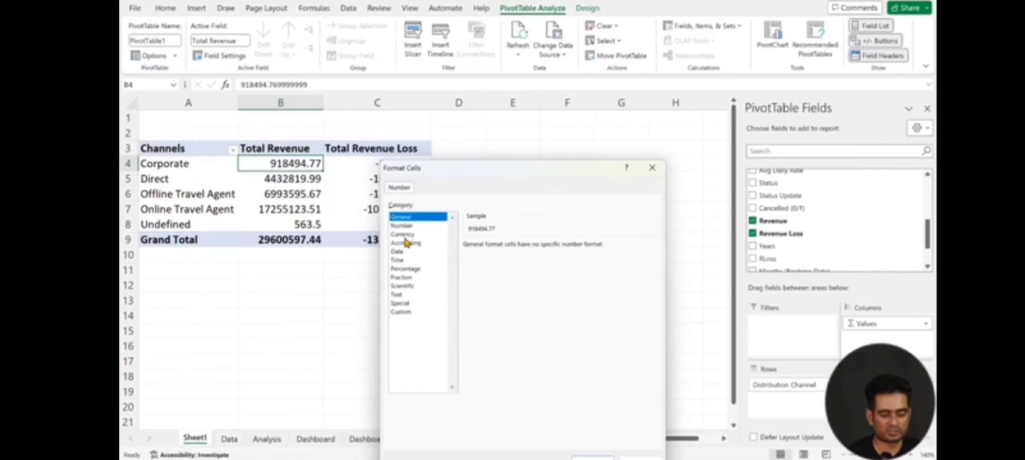
pyautogui.click(402, 311)
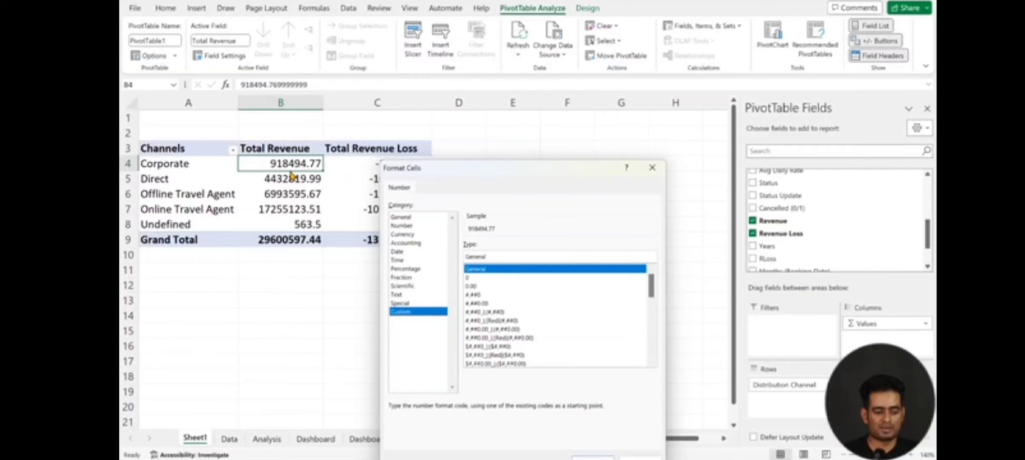
pyautogui.doubleClick(493, 258)
pyautogui.press('BackSpace')
pyautogui.write('$')
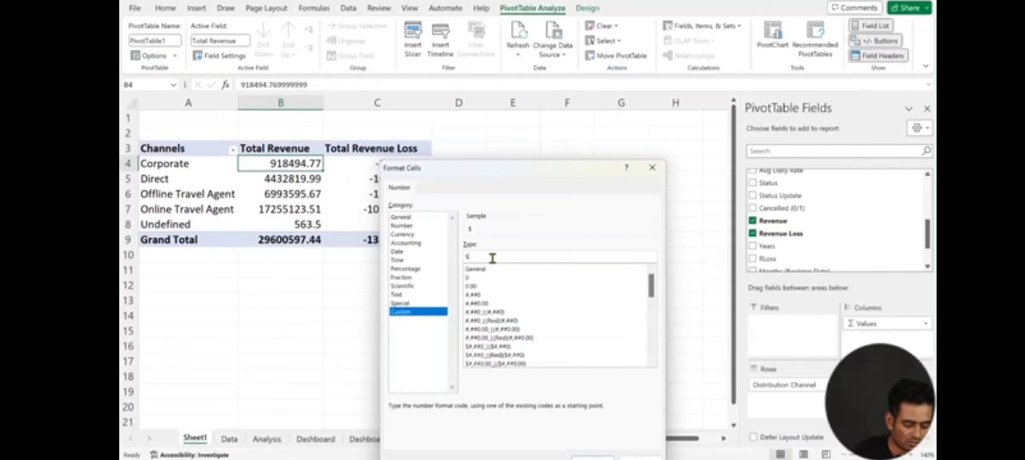
pyautogui.write('#')
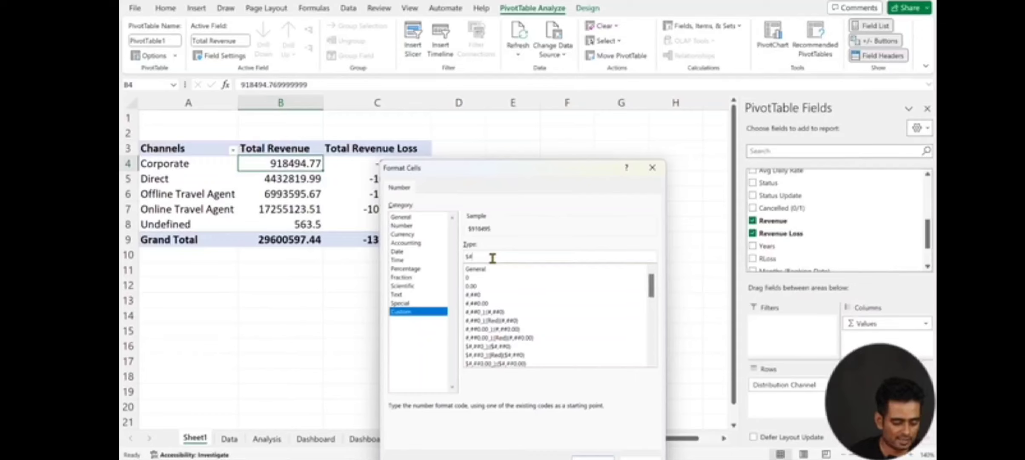
pyautogui.write(',')
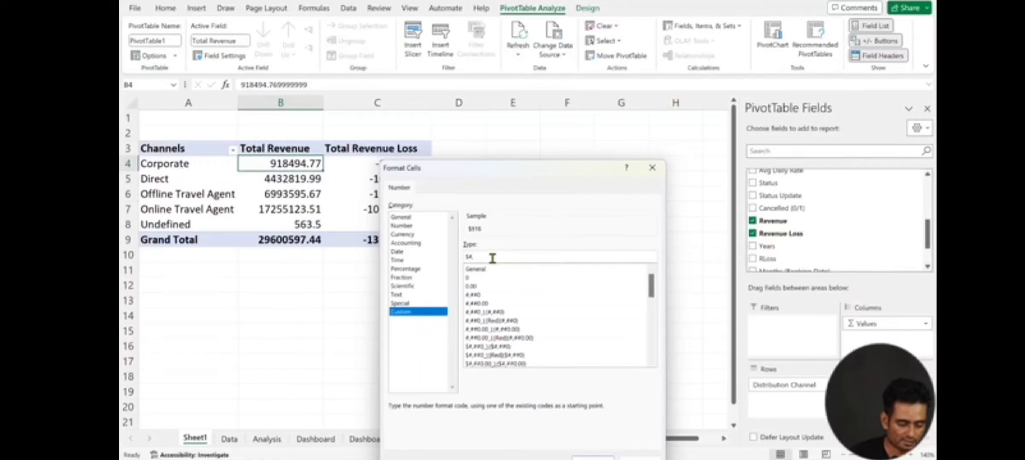
pyautogui.write('##0,"K')
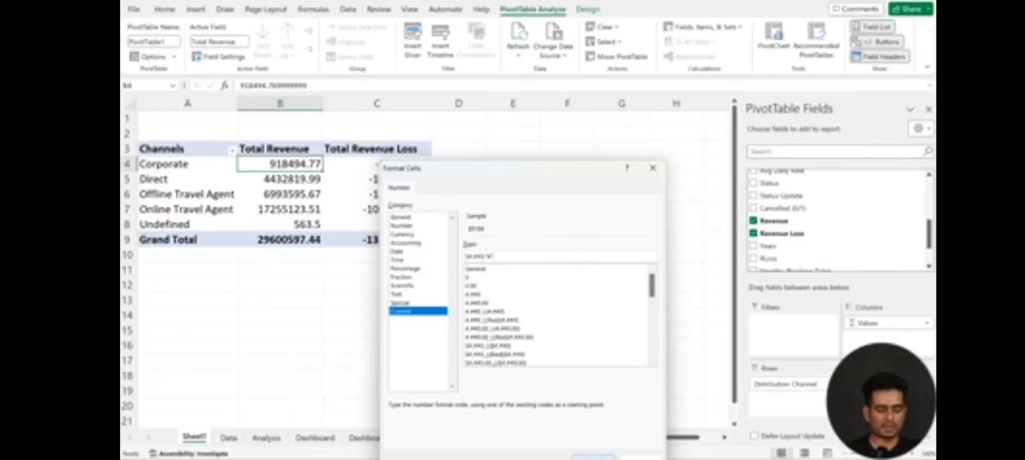
pyautogui.click(593, 456)
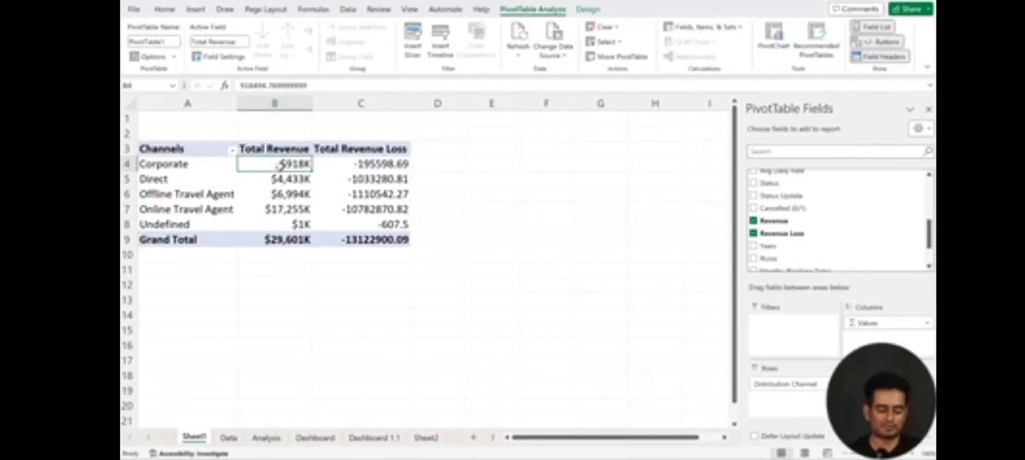
pyautogui.click(289, 184)
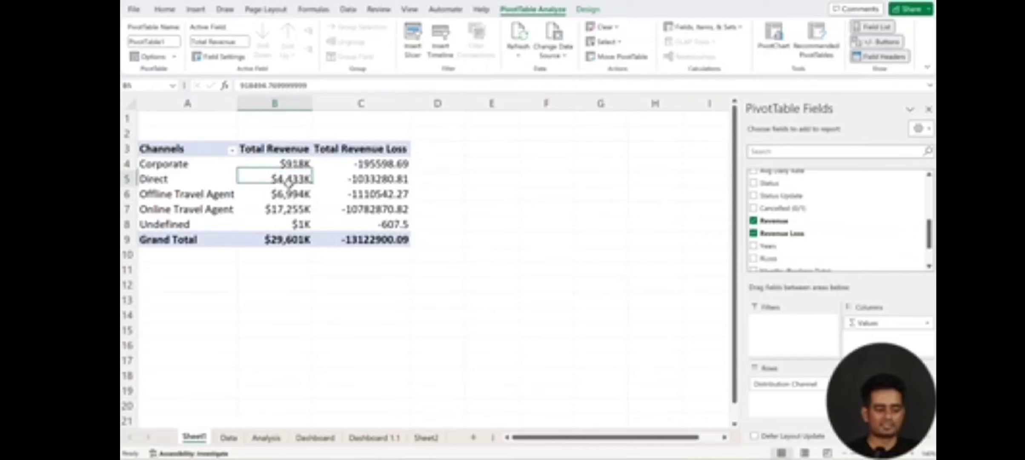
pyautogui.click(291, 194)
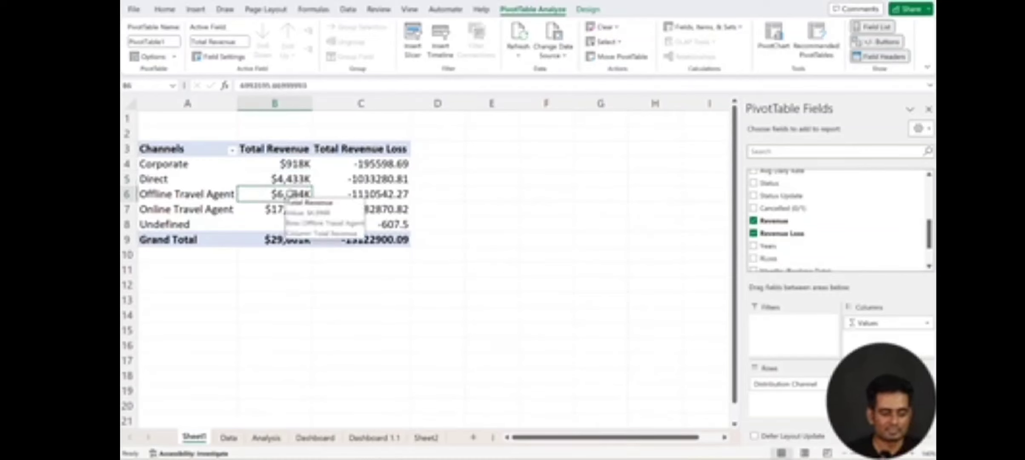
pyautogui.click(367, 166)
pyautogui.rightClick(368, 170)
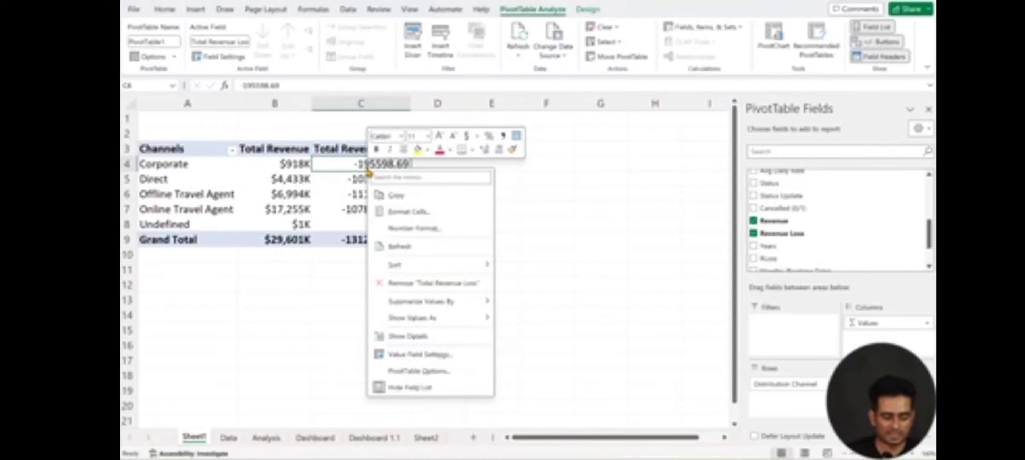
pyautogui.click(409, 227)
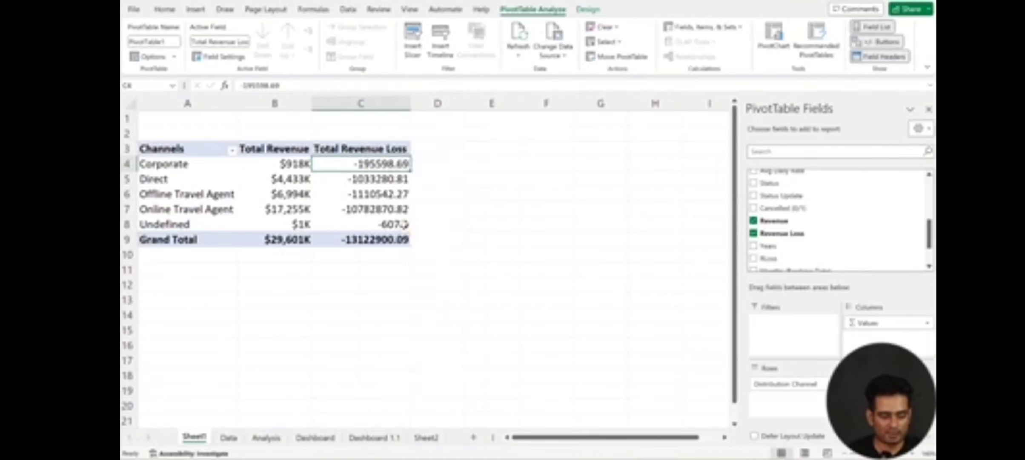
pyautogui.click(533, 67)
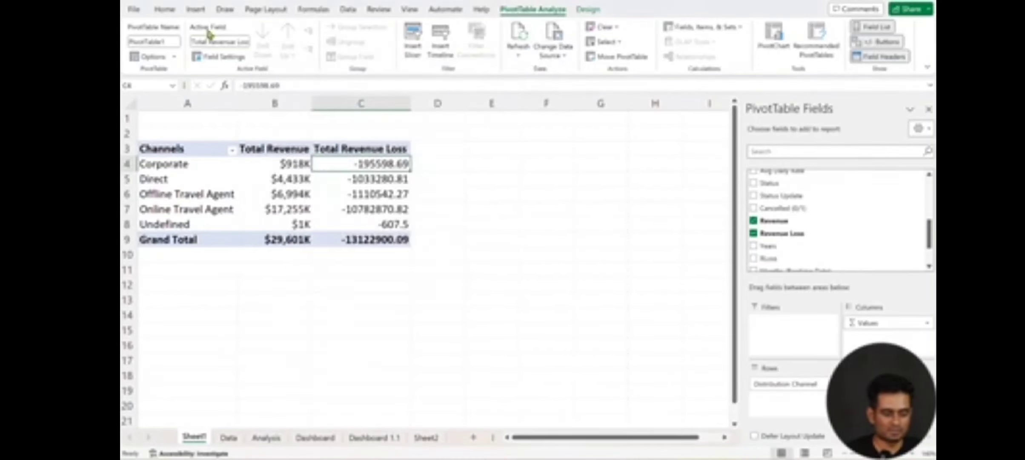
# Step: Copy the number format of the Corporate Total Revenue value in B4 onto the Total Revenue Loss values in C4:C8
pyautogui.click(158, 7)
pyautogui.click(290, 166)
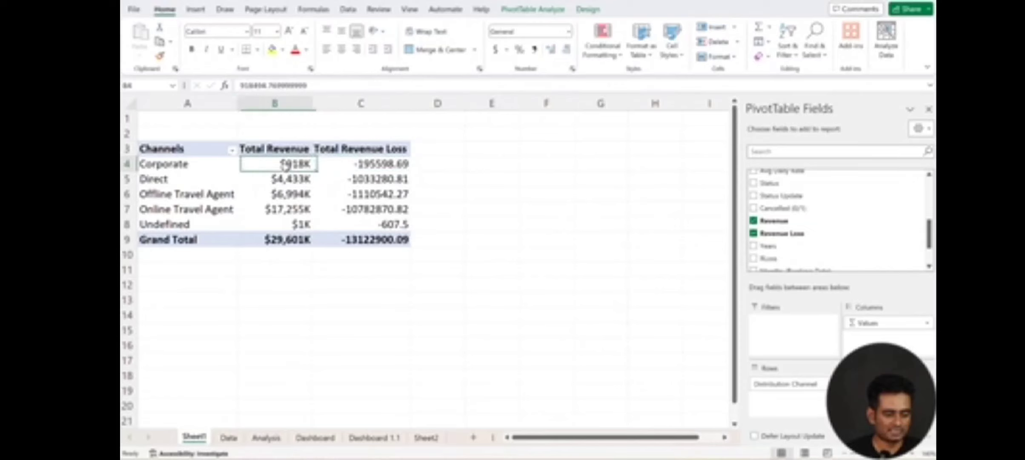
pyautogui.click(159, 55)
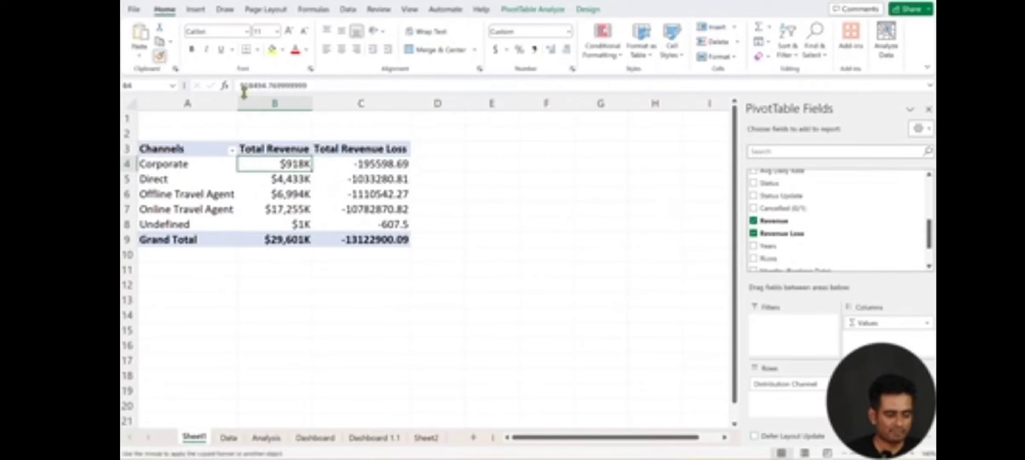
pyautogui.moveTo(356, 164); pyautogui.dragTo(372, 222)
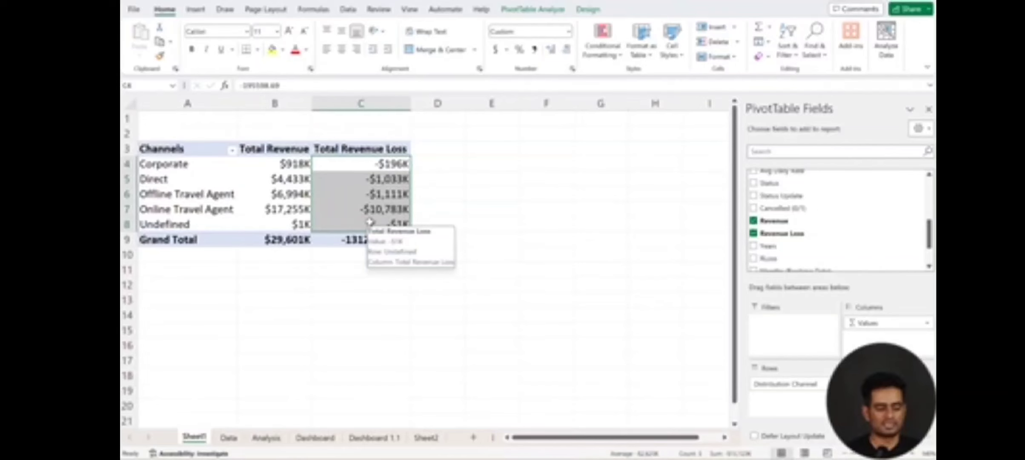
# Step: Examine the Total Revenue values of the individual channels in their thousands format against the underlying amounts
pyautogui.click(284, 191)
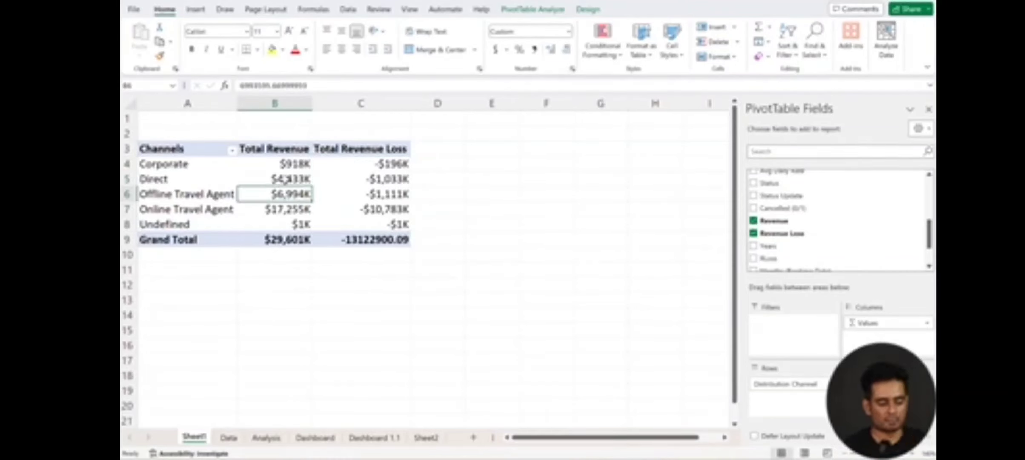
pyautogui.click(286, 181)
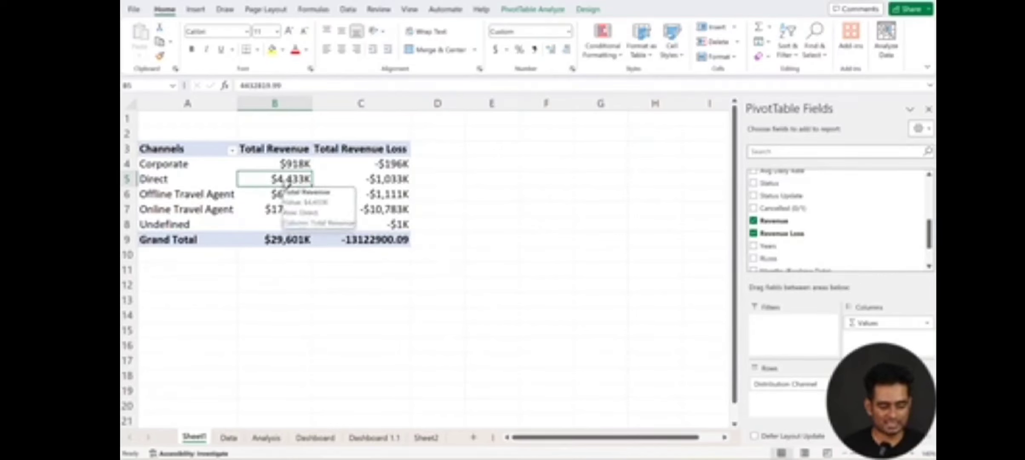
pyautogui.click(293, 165)
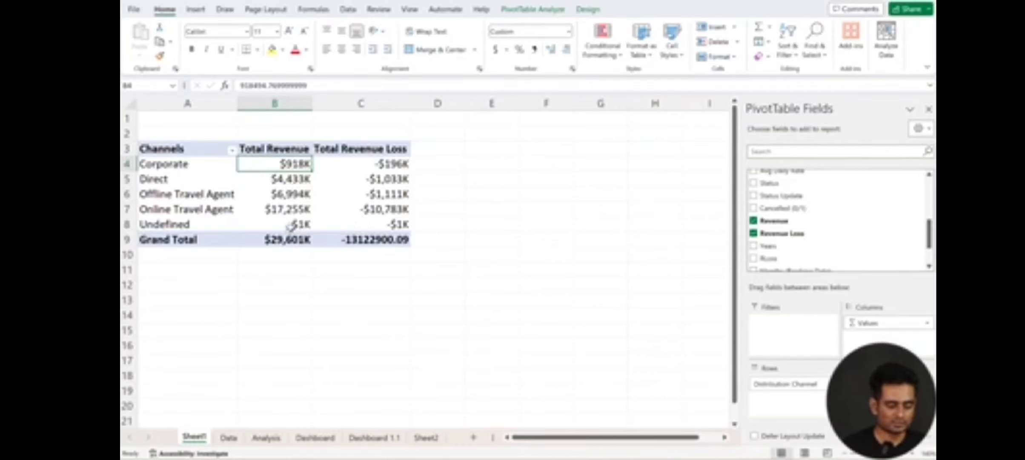
pyautogui.click(290, 225)
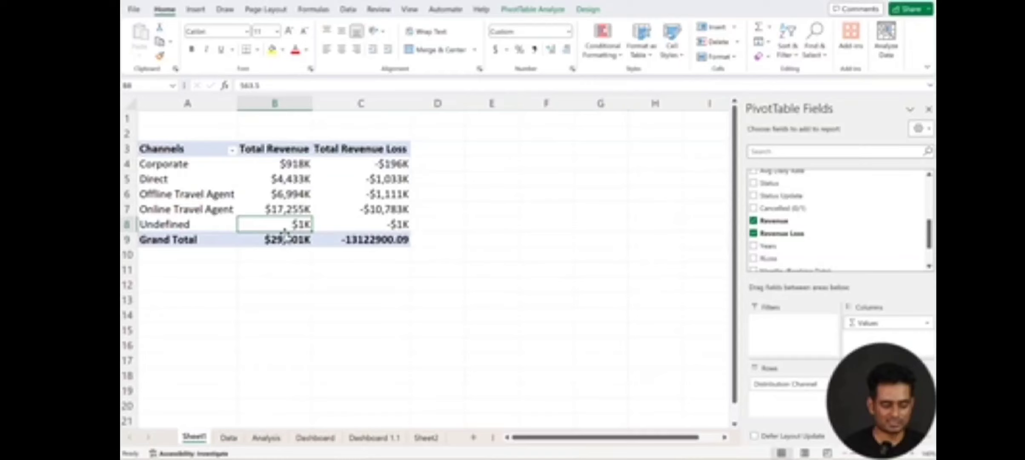
pyautogui.click(282, 209)
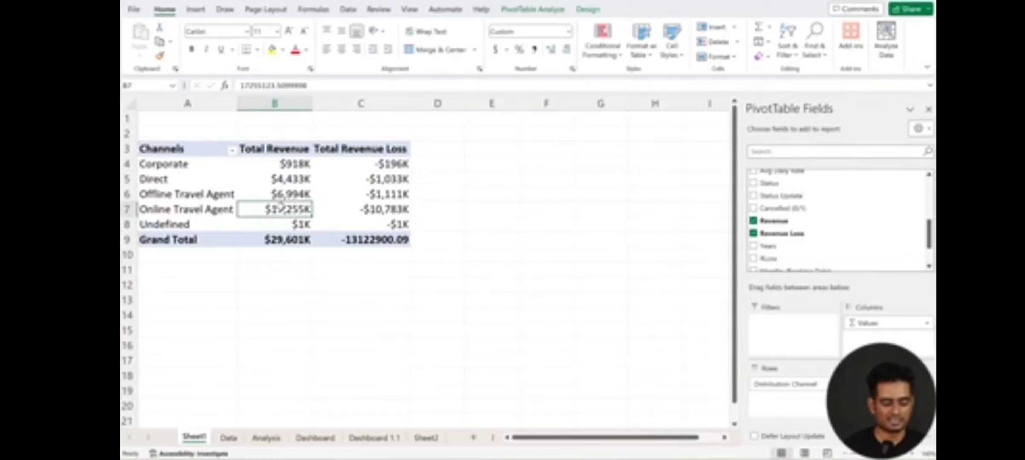
pyautogui.moveTo(283, 209)
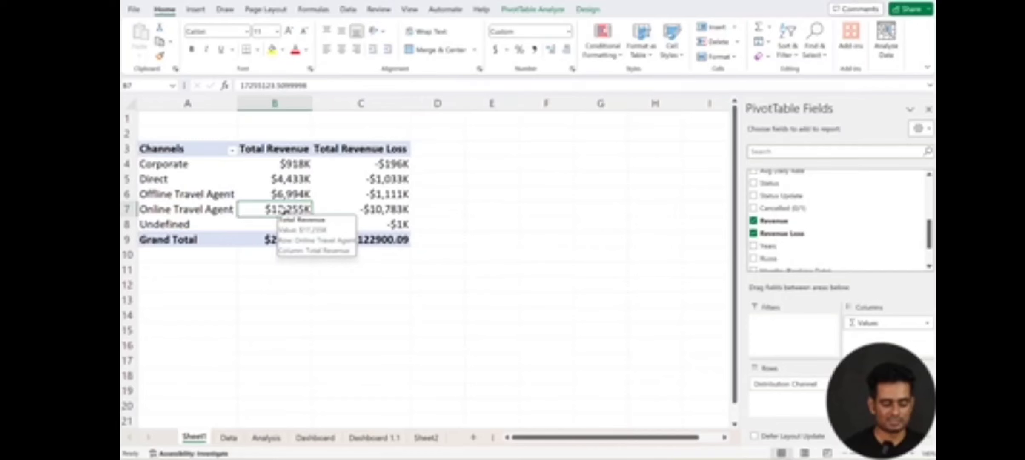
pyautogui.click(274, 176)
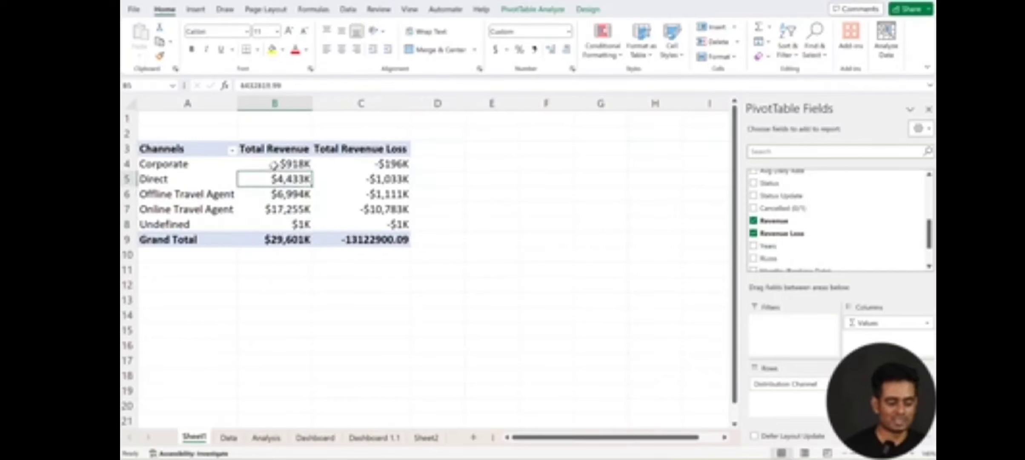
# Step: Open the formatting commands for the Corporate Total Revenue value in cell B4
pyautogui.click(274, 163)
pyautogui.rightClick(273, 164)
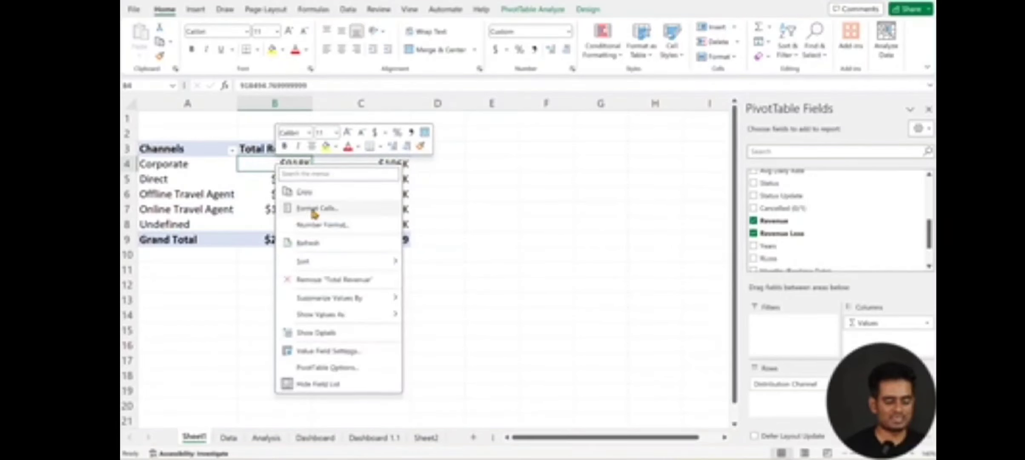